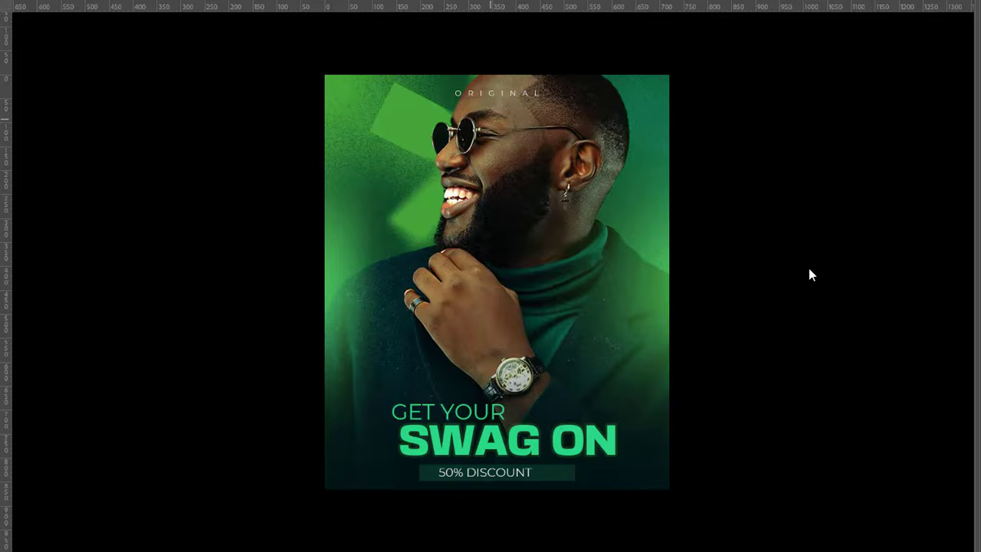
- Create a new 720 x 865 px document at 300 ppi in 8-bit RGB color with a white background
{"action": "key", "text": "f"}
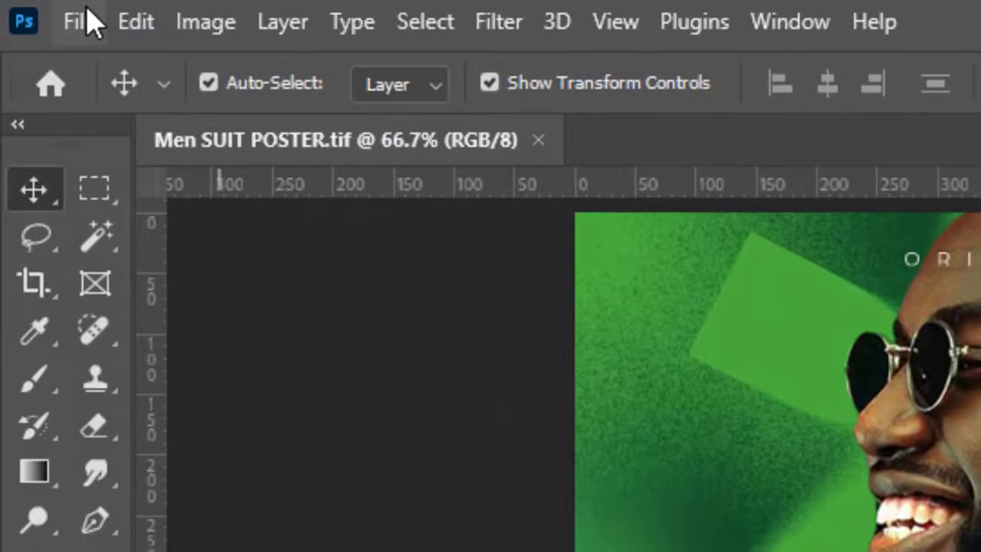
{"action": "left_click", "coordinate": [34, 7]}
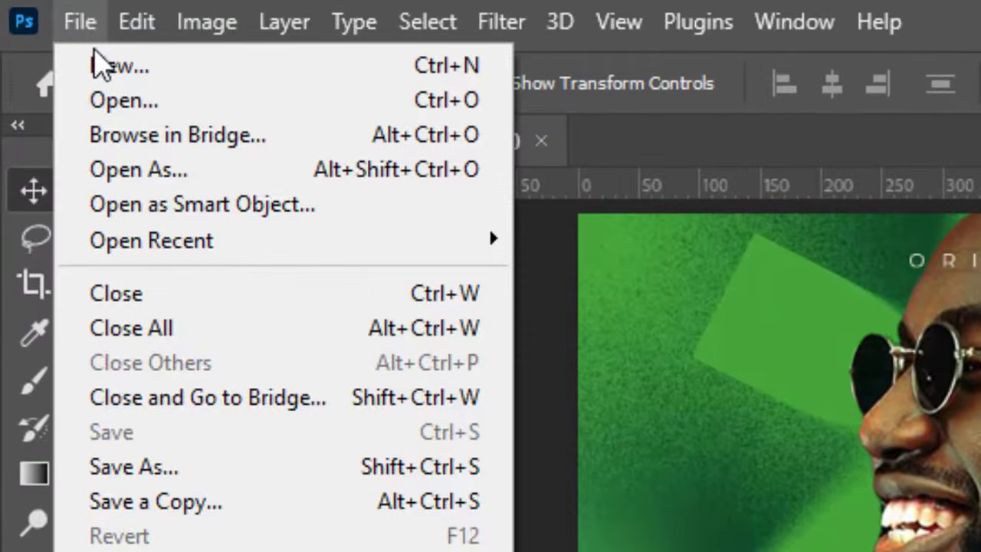
{"action": "left_click", "coordinate": [115, 65]}
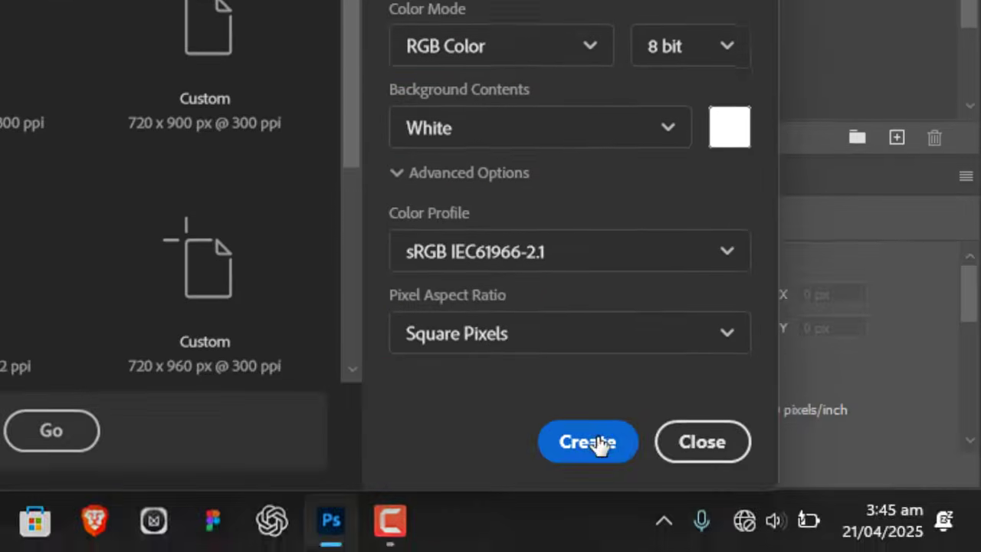
{"action": "left_click", "coordinate": [588, 440]}
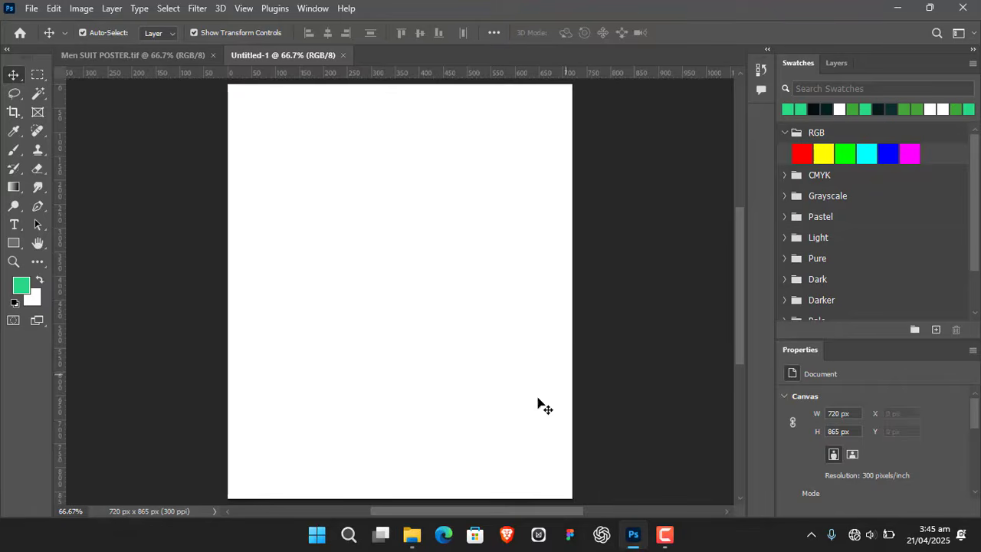
- Place download.jpeg from the MEN SUIT ADS POSTER folder and scale it to fill the full canvas width
{"action": "left_click", "coordinate": [412, 539]}
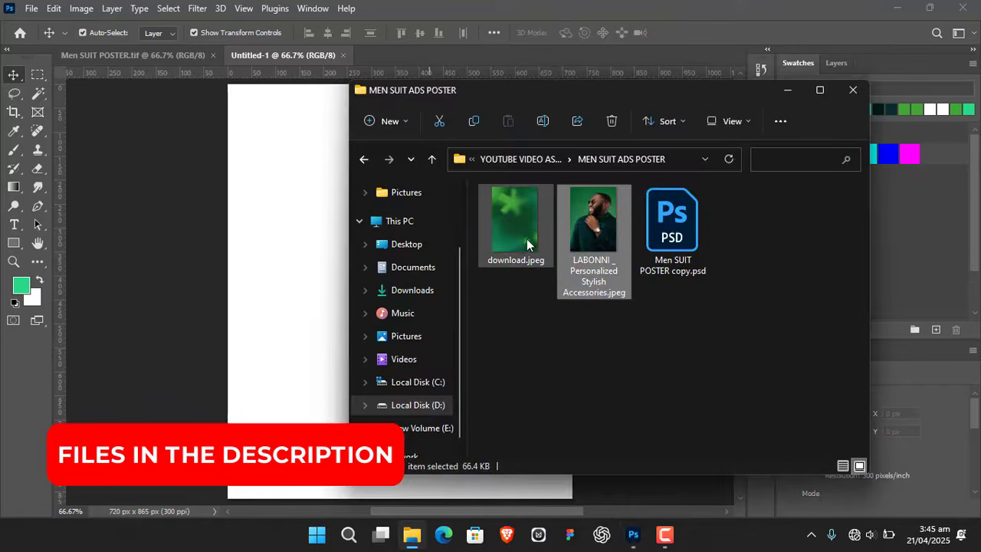
{"action": "left_click_drag", "start_coordinate": [526, 239], "coordinate": [295, 275]}
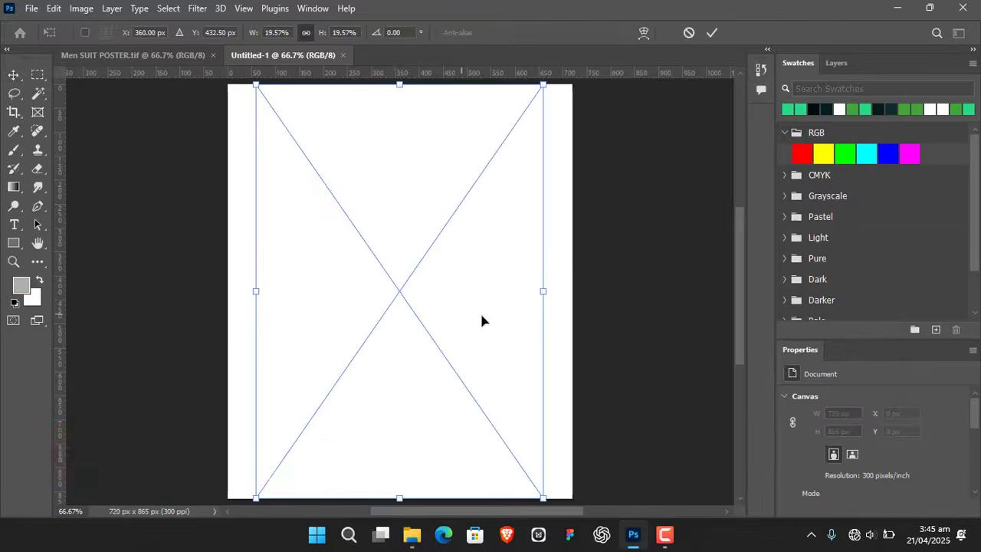
{"action": "left_click_drag", "start_coordinate": [542, 290], "coordinate": [570, 291]}
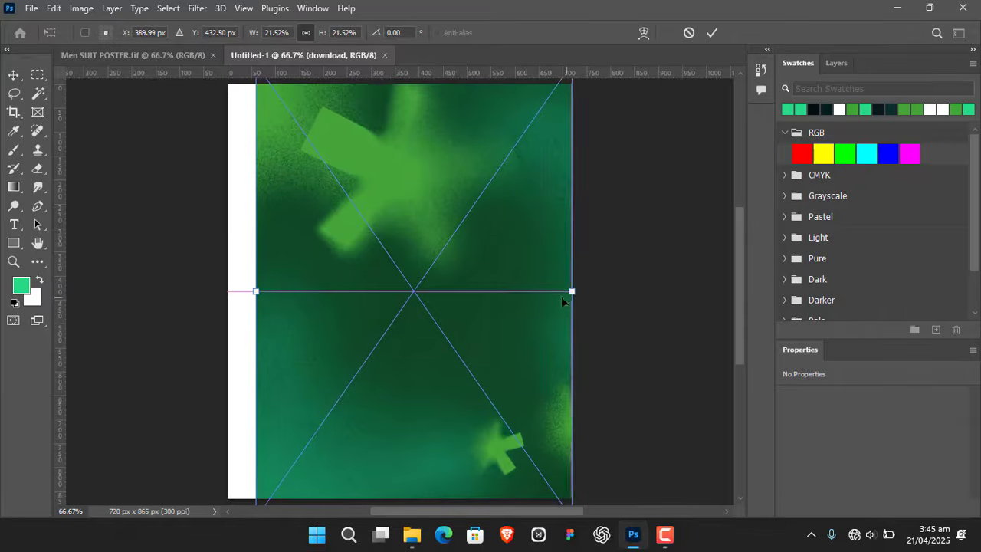
{"action": "left_click_drag", "start_coordinate": [253, 293], "coordinate": [228, 292]}
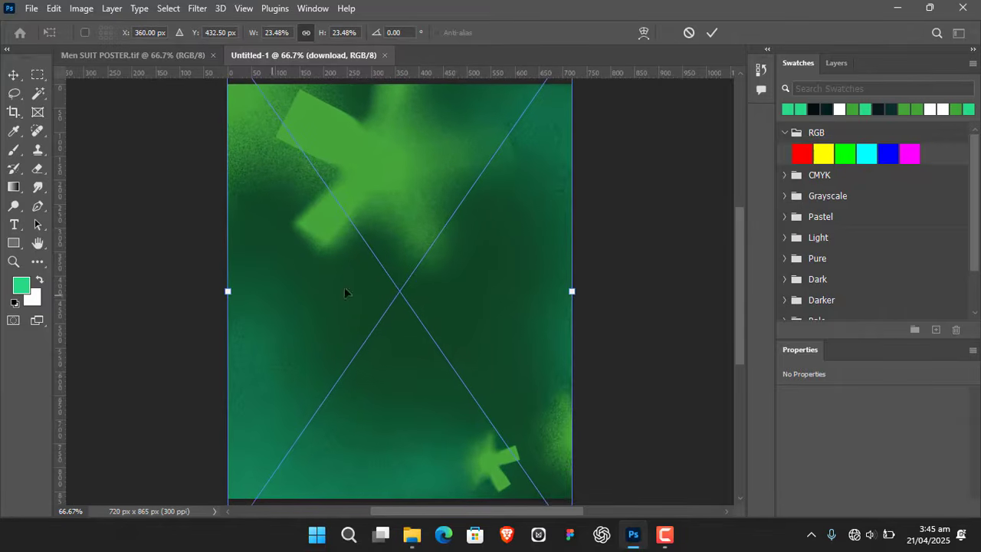
{"action": "left_click", "coordinate": [713, 32]}
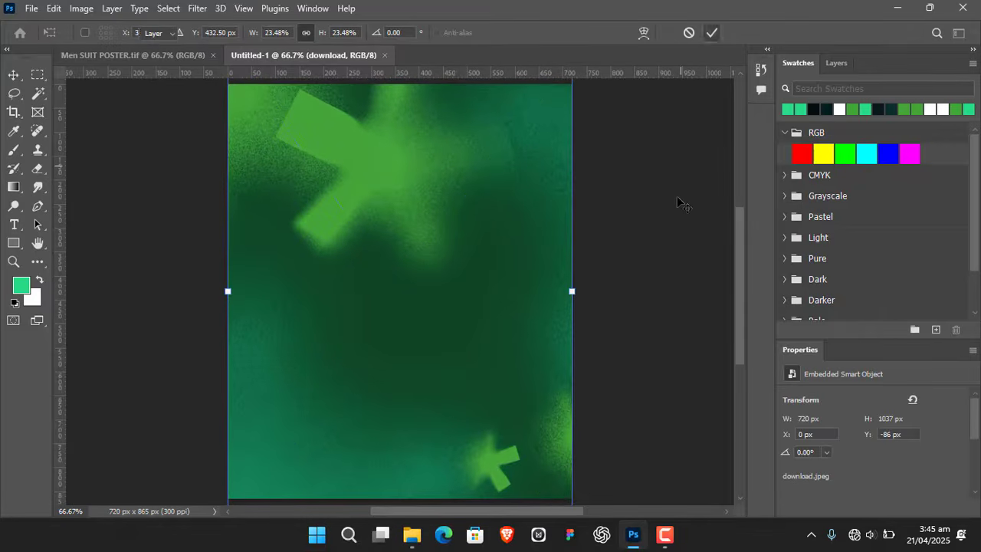
- Rename the placed green background layer as BG and deselect it
{"action": "left_click", "coordinate": [842, 63]}
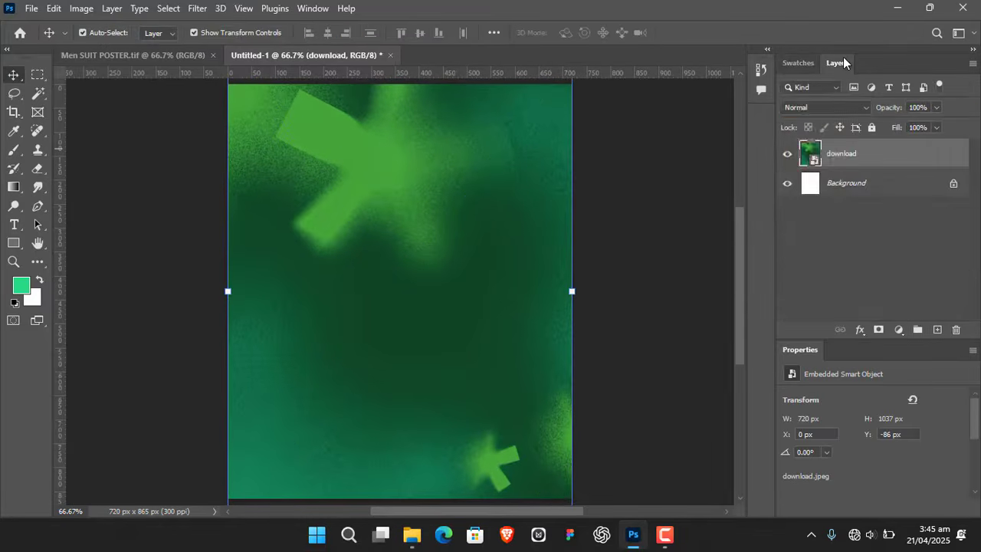
{"action": "double_click", "coordinate": [843, 154]}
{"action": "type", "text": "BG"}
{"action": "key", "text": "Return"}
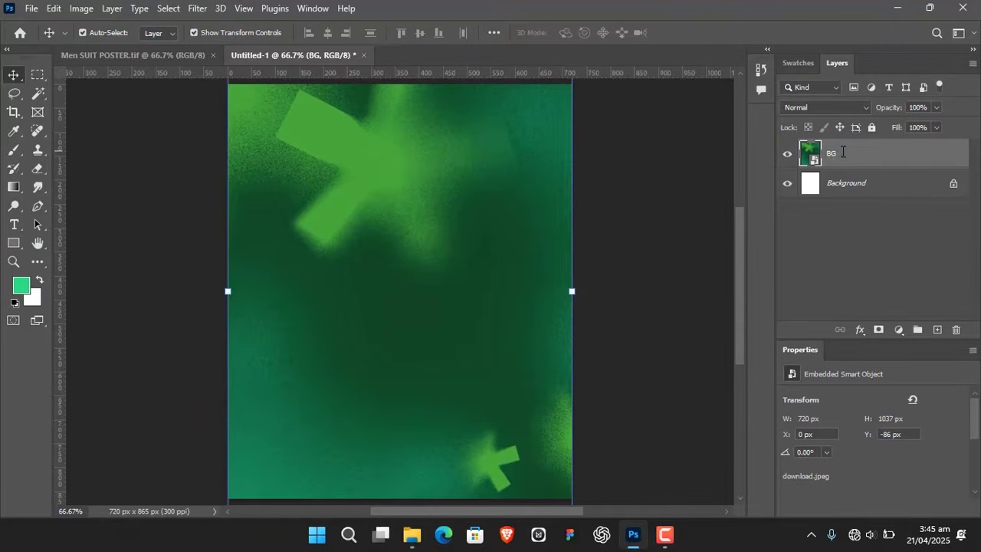
{"action": "left_click", "coordinate": [681, 199]}
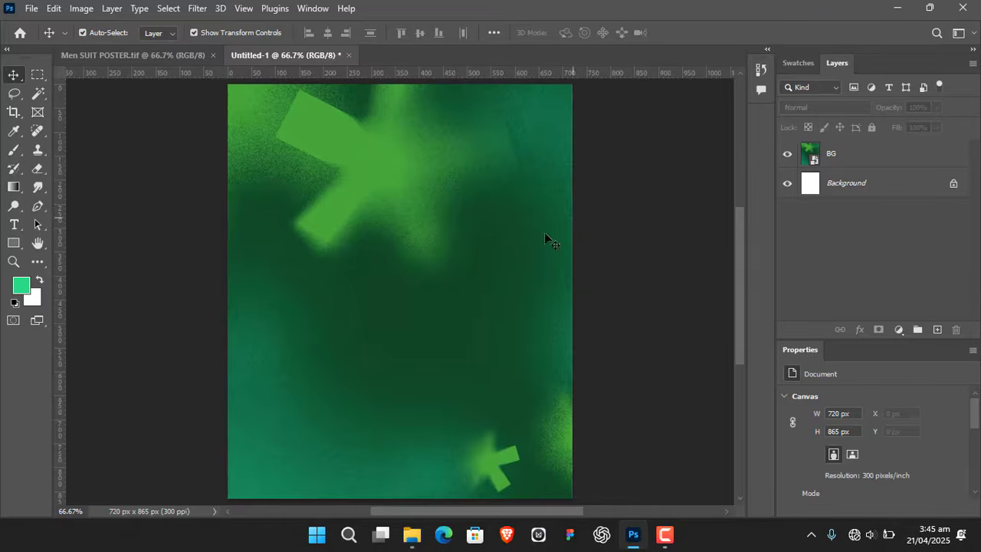
- Place the LABONNI _ Personalized Stylish Accessories.jpeg photo above the BG layer at its default fitted size
{"action": "left_click", "coordinate": [412, 535]}
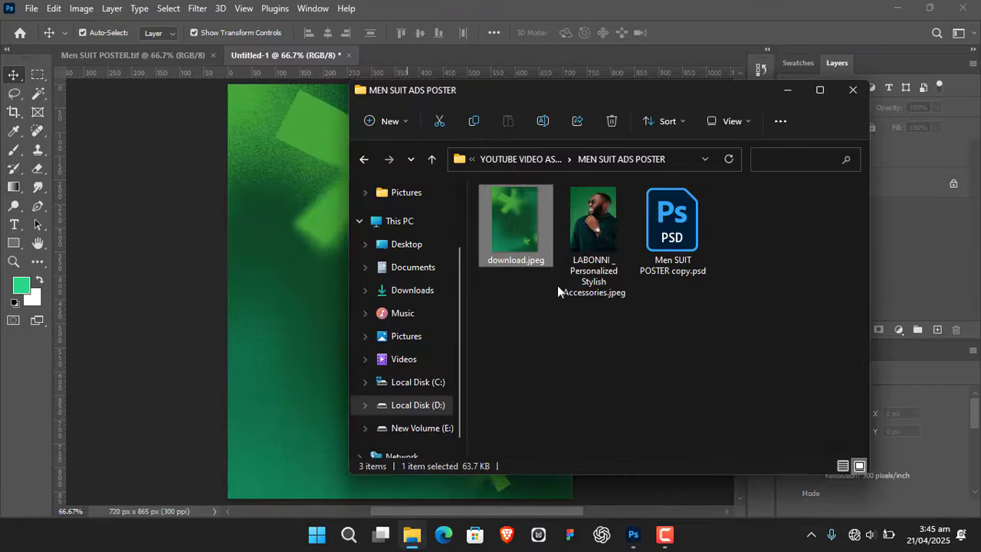
{"action": "left_click_drag", "start_coordinate": [597, 228], "coordinate": [299, 230]}
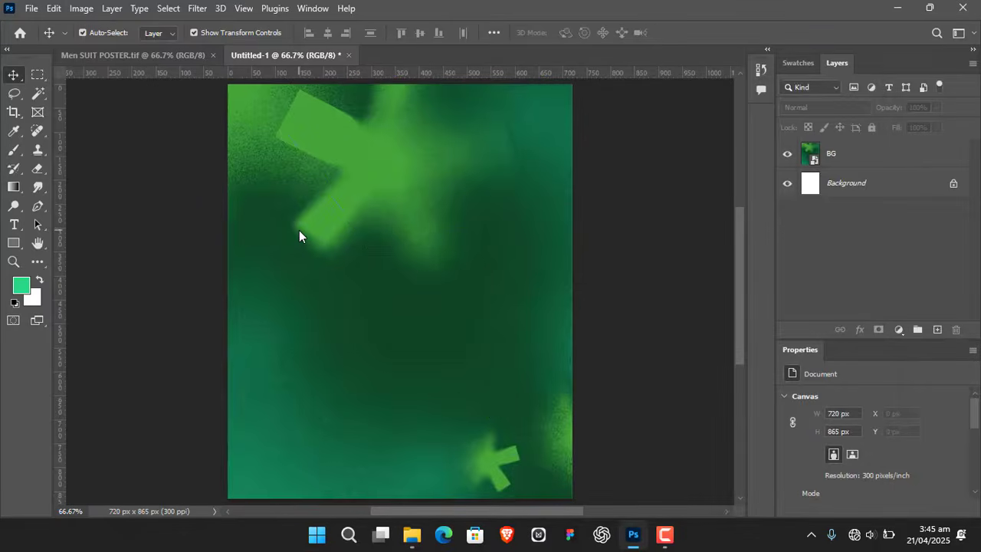
{"action": "left_click", "coordinate": [721, 31]}
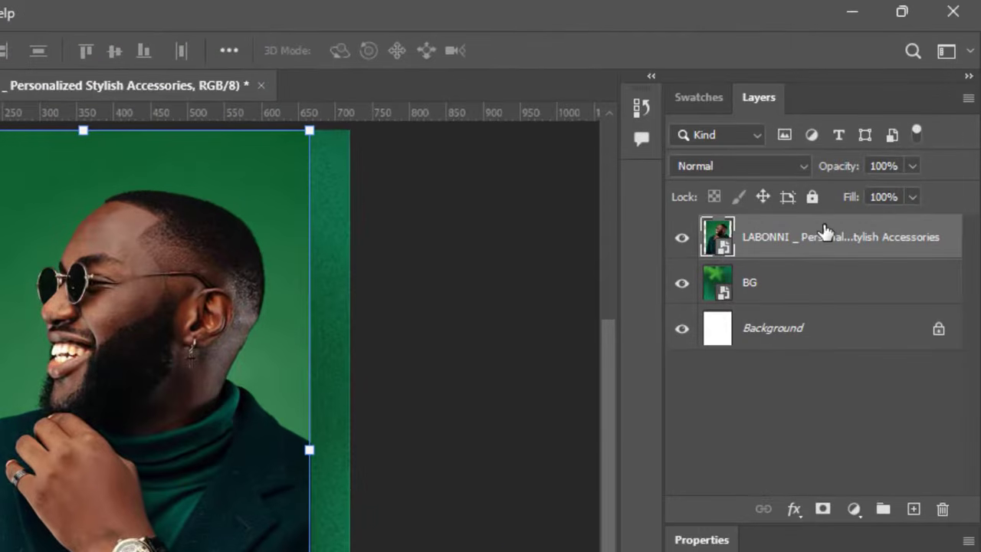
- Rasterize the man's photo layer and remove its background
{"action": "right_click", "coordinate": [826, 231]}
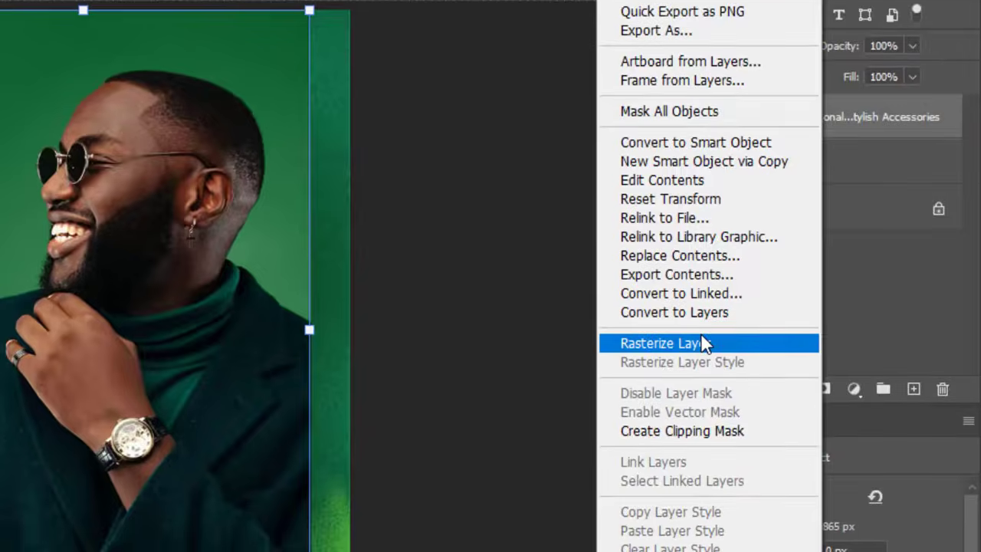
{"action": "left_click", "coordinate": [701, 461]}
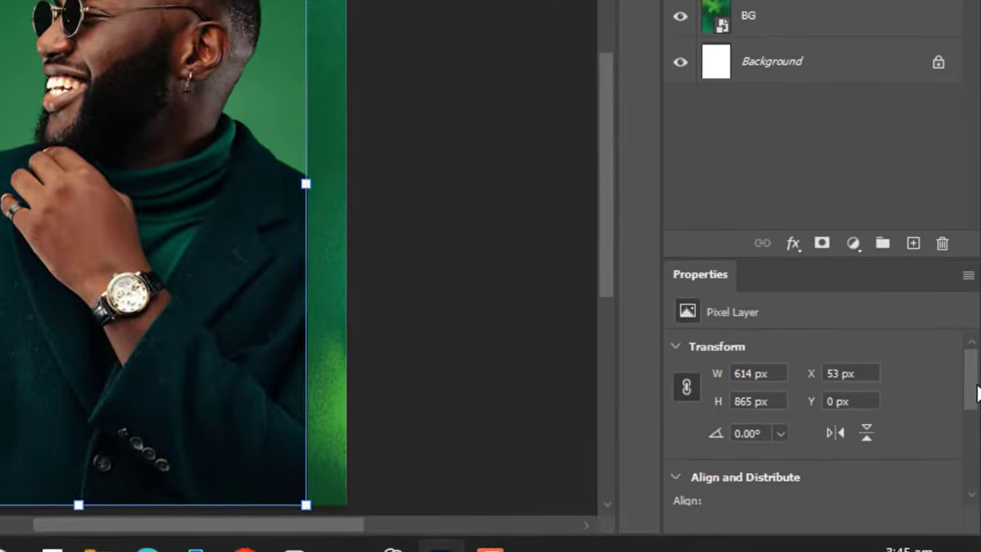
{"action": "left_click_drag", "start_coordinate": [972, 541], "coordinate": [972, 551]}
{"action": "left_click_drag", "start_coordinate": [972, 375], "coordinate": [979, 418]}
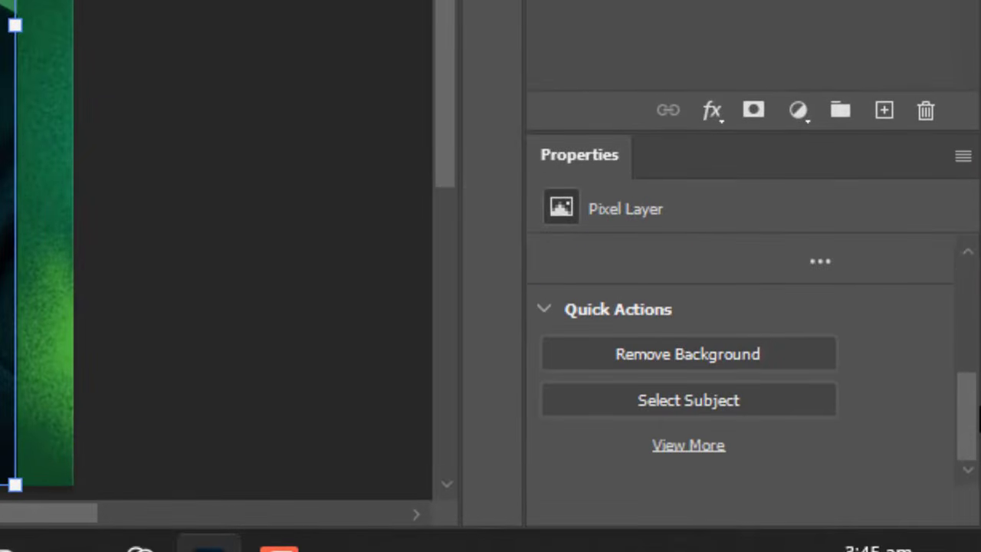
{"action": "left_click", "coordinate": [709, 355]}
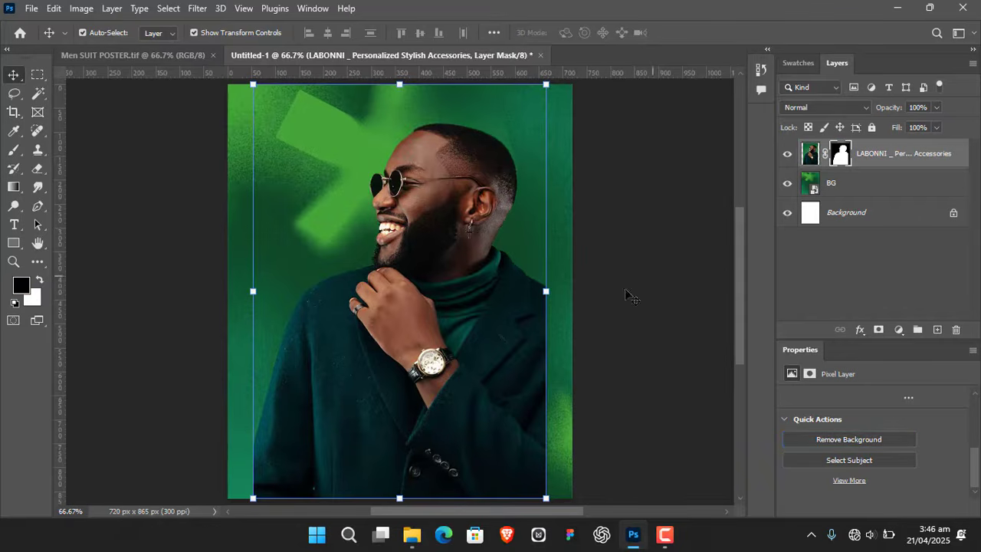
- Convert the masked photo layer of the man to a smart object
{"action": "mouse_move", "coordinate": [495, 267]}
{"action": "left_mouse_down"}
{"action": "mouse_move", "coordinate": [522, 263]}
{"action": "mouse_move", "coordinate": [491, 270]}
{"action": "left_mouse_up"}
{"action": "left_click_drag", "start_coordinate": [452, 348], "coordinate": [446, 295]}
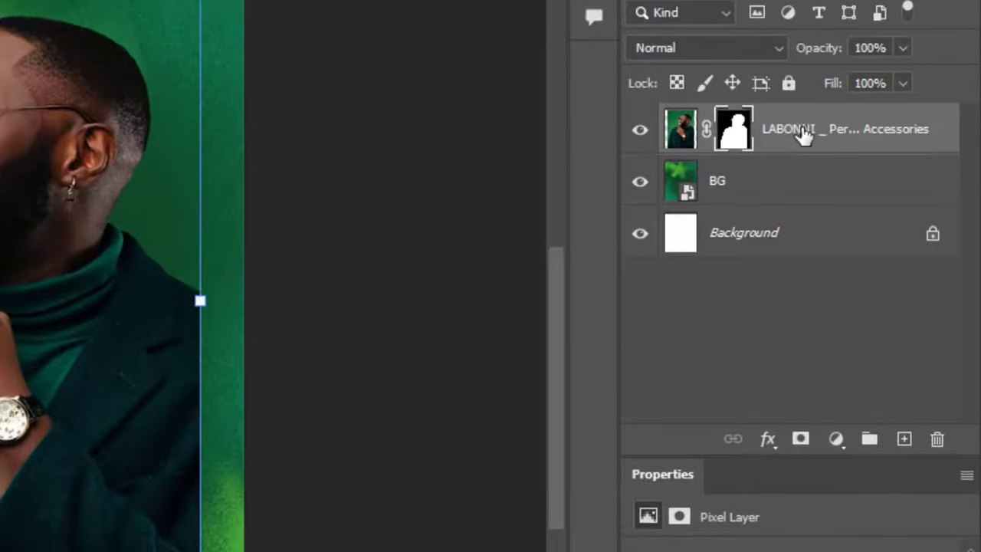
{"action": "right_click", "coordinate": [872, 157]}
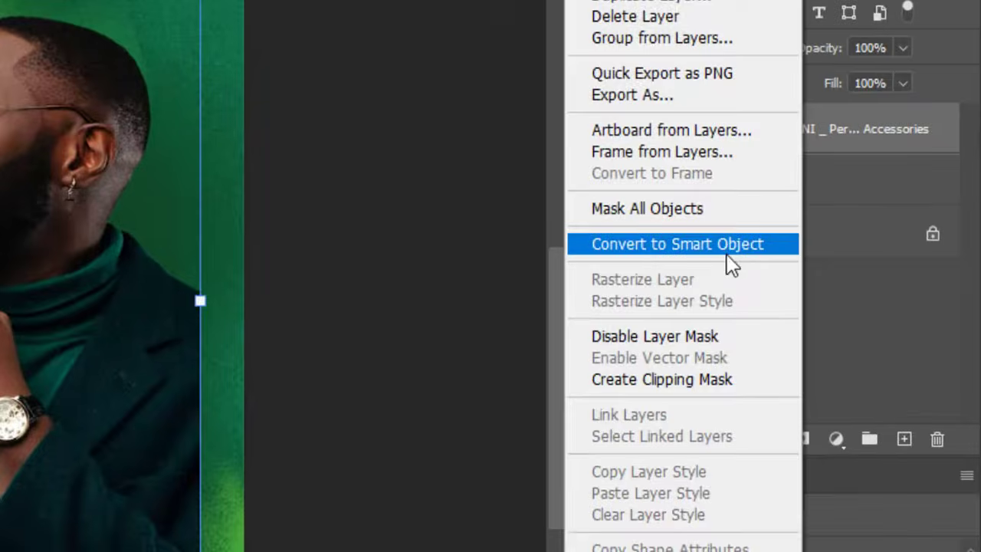
{"action": "left_click", "coordinate": [728, 246]}
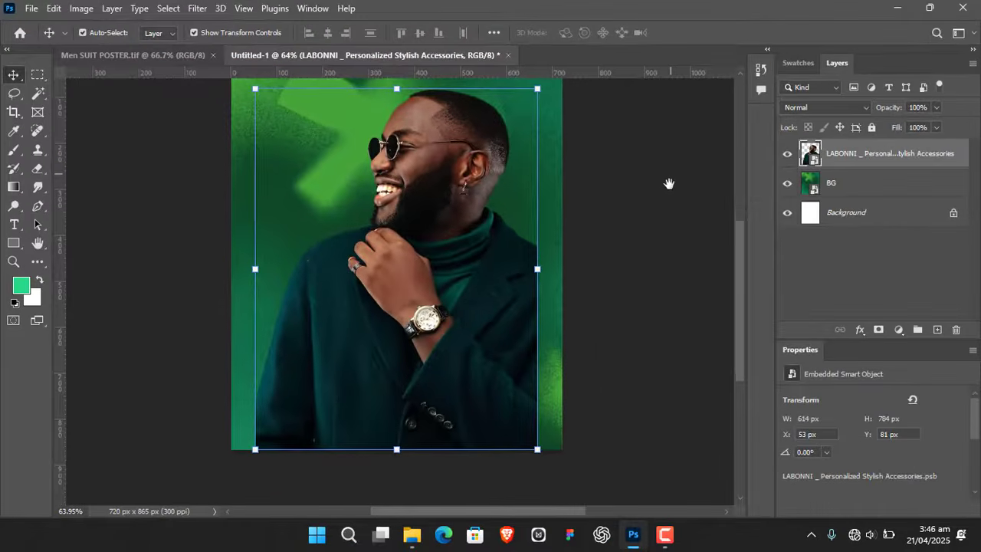
- Open the Camera Raw Filter on the man's layer and set Texture to +20 and Clarity to +10 in the Basic settings
{"action": "left_click_drag", "start_coordinate": [669, 184], "coordinate": [668, 195]}
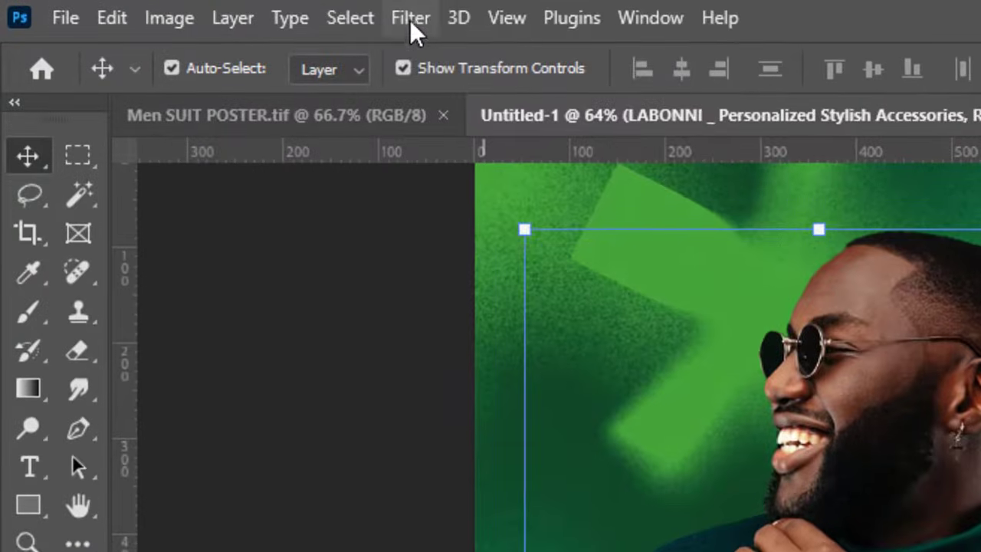
{"action": "left_click", "coordinate": [411, 17]}
{"action": "left_click", "coordinate": [476, 247]}
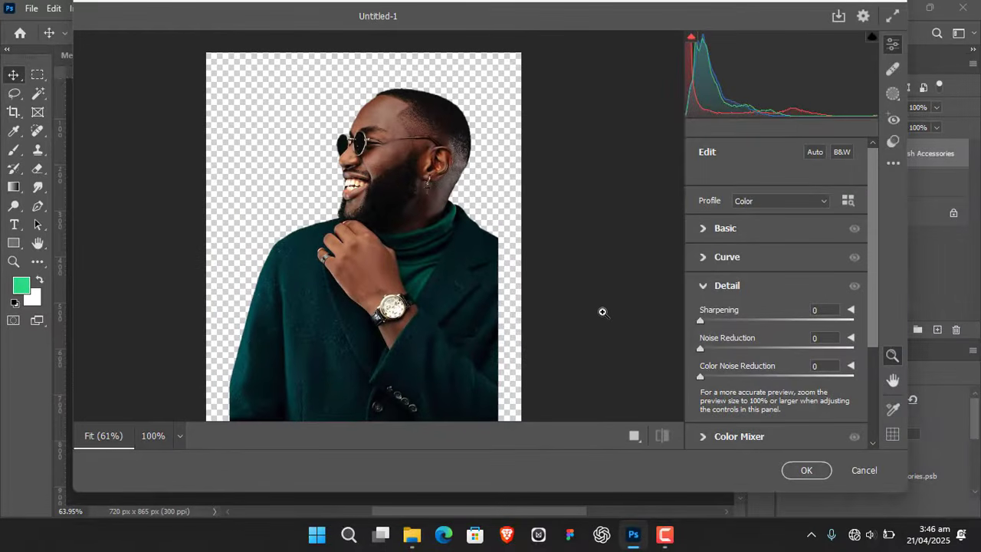
{"action": "left_click", "coordinate": [703, 229]}
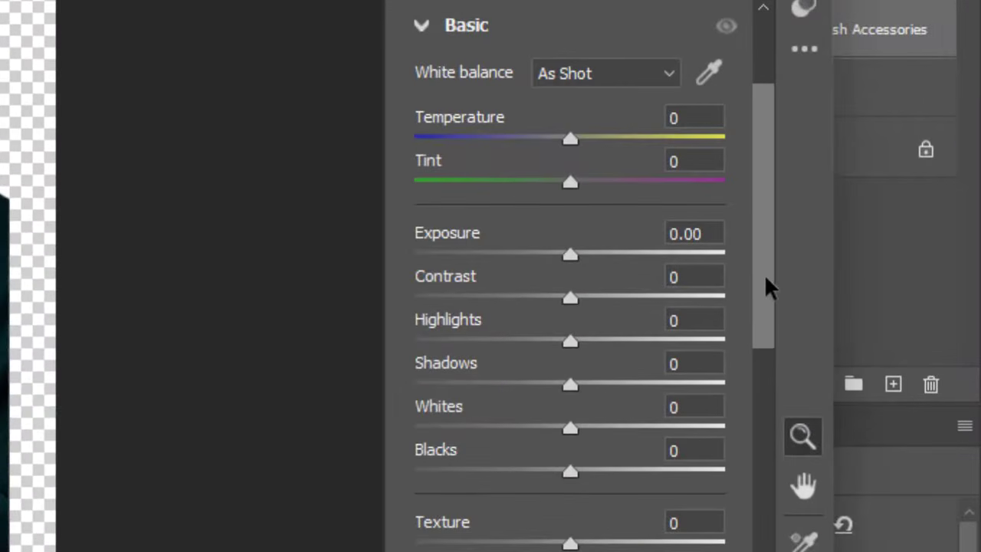
{"action": "left_click_drag", "start_coordinate": [766, 277], "coordinate": [764, 357]}
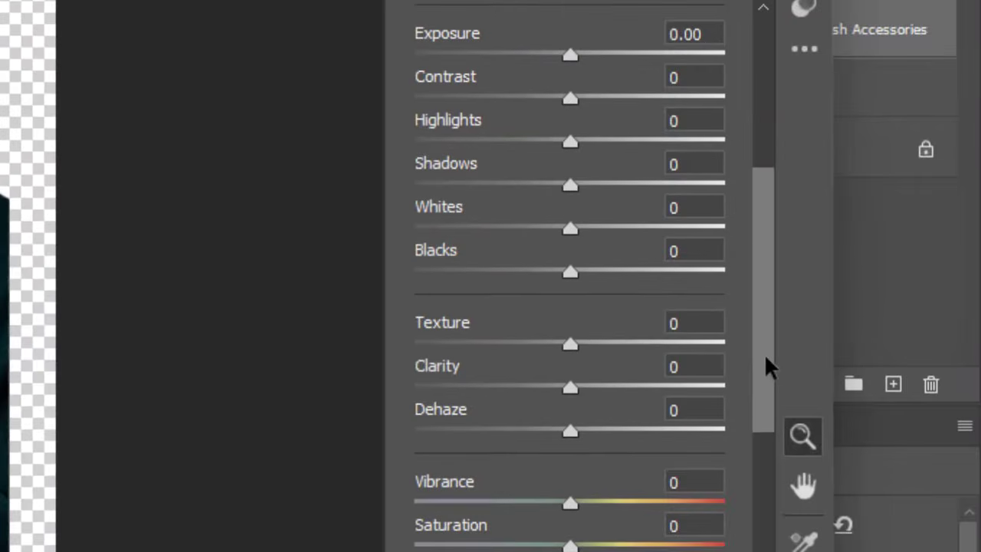
{"action": "left_click", "coordinate": [688, 321]}
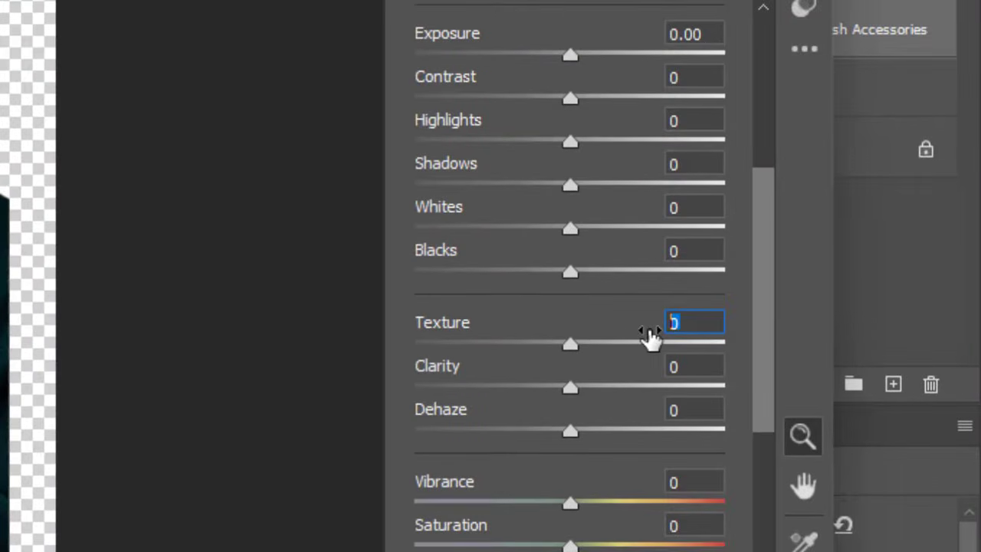
{"action": "type", "text": "20"}
{"action": "key", "text": "Return"}
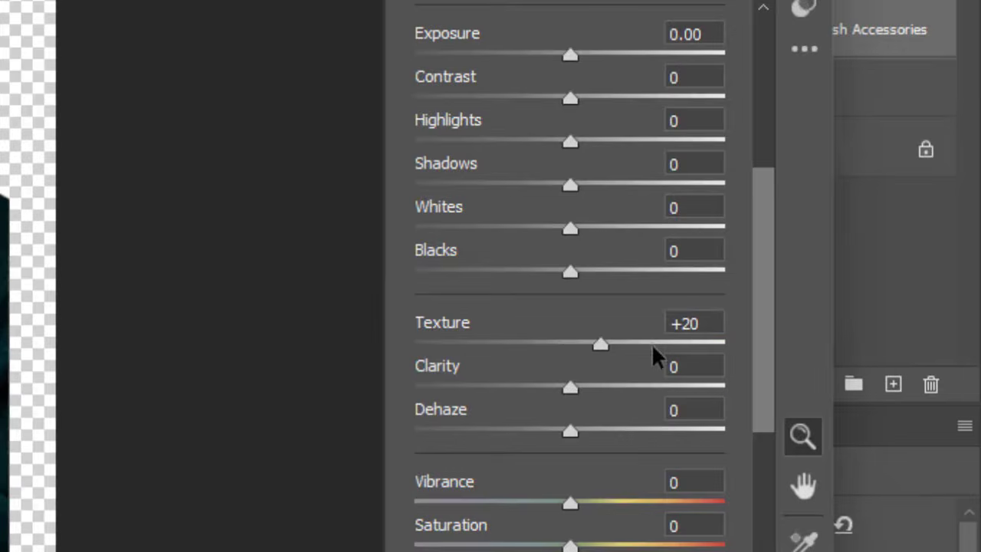
{"action": "left_click", "coordinate": [702, 361]}
{"action": "type", "text": "10"}
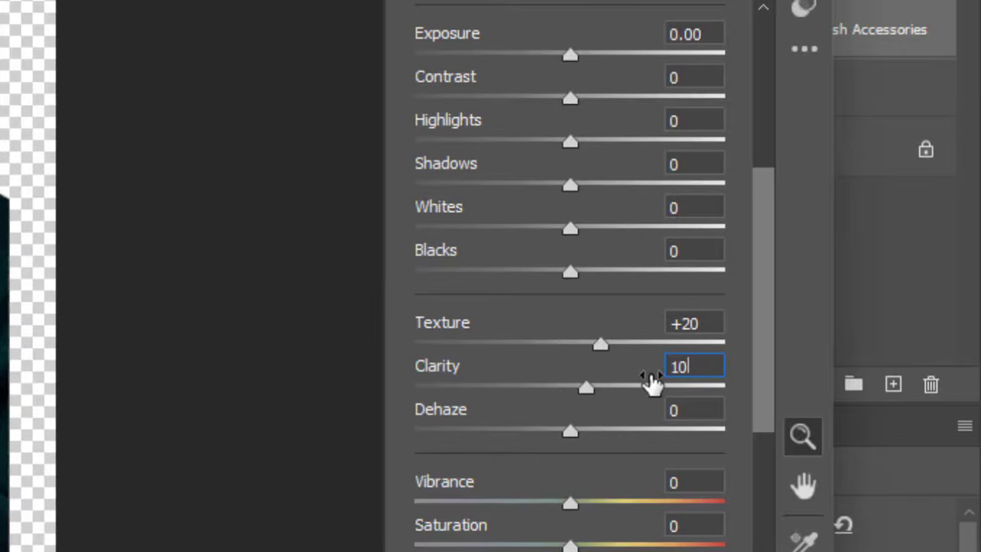
{"action": "key", "text": "Return"}
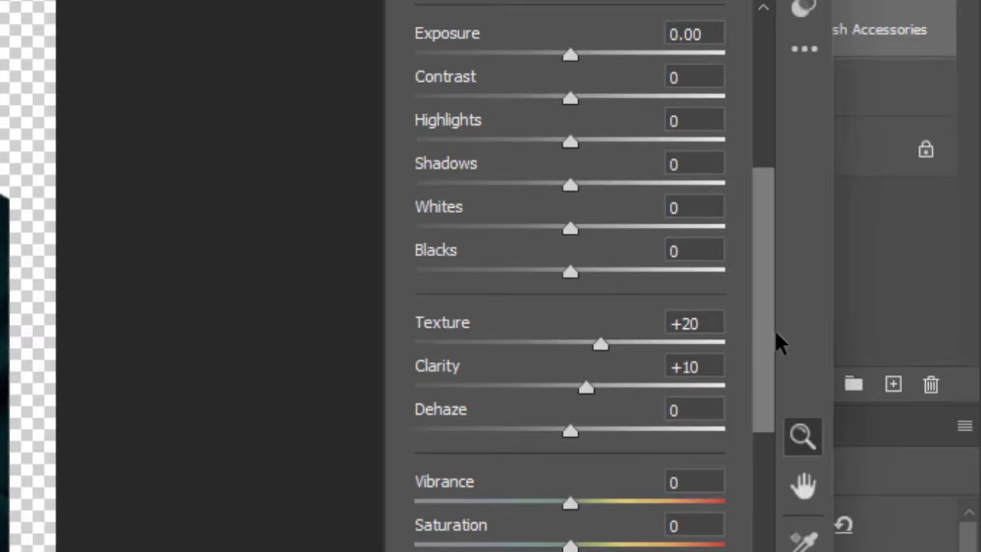
- Set Sharpening to 25 in the Detail settings and compare before and after side by side at 100% around the face and watch
{"action": "left_click_drag", "start_coordinate": [762, 364], "coordinate": [762, 442]}
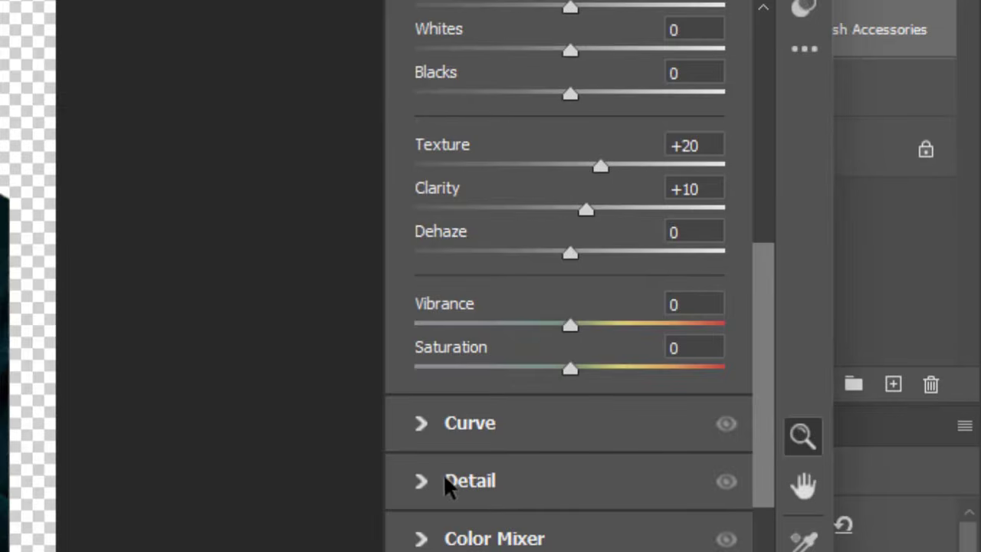
{"action": "left_click", "coordinate": [489, 488]}
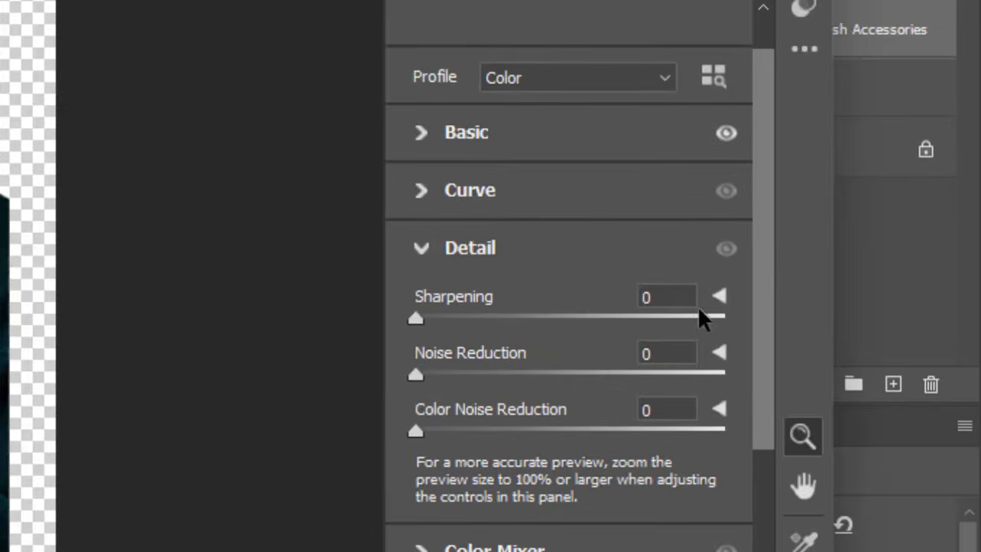
{"action": "left_click", "coordinate": [651, 297]}
{"action": "type", "text": "25"}
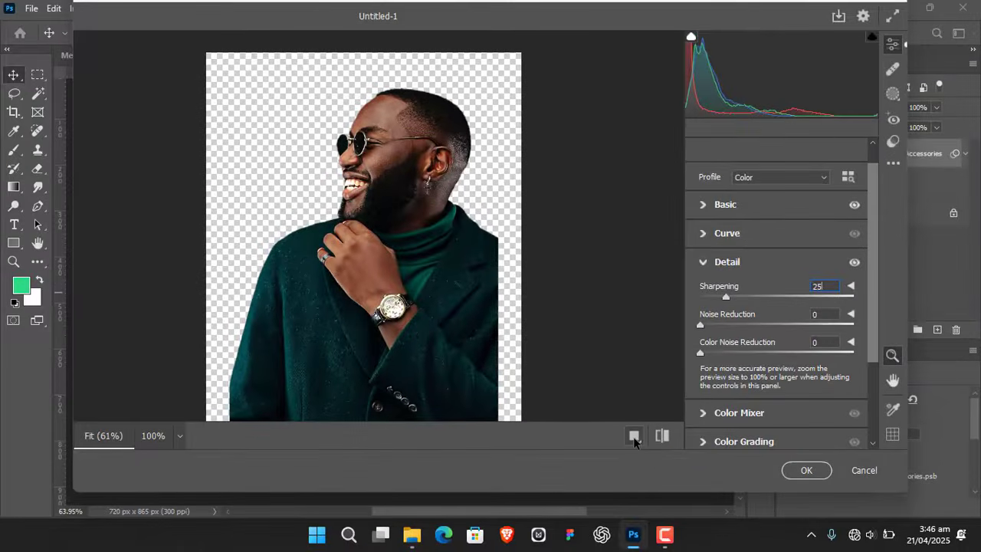
{"action": "left_click", "coordinate": [635, 438]}
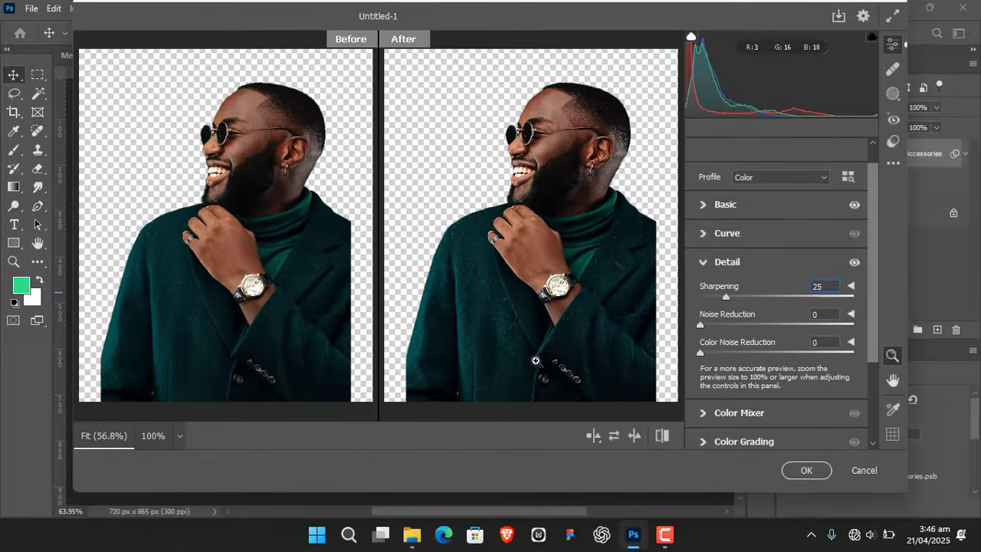
{"action": "left_click", "coordinate": [302, 192]}
{"action": "key", "text": "space"}
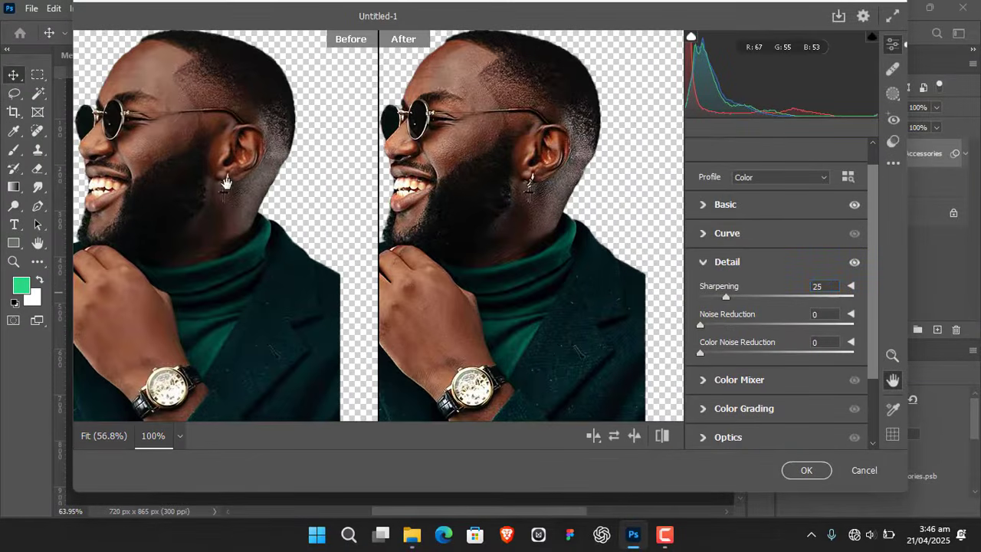
{"action": "left_click_drag", "start_coordinate": [227, 183], "coordinate": [271, 188]}
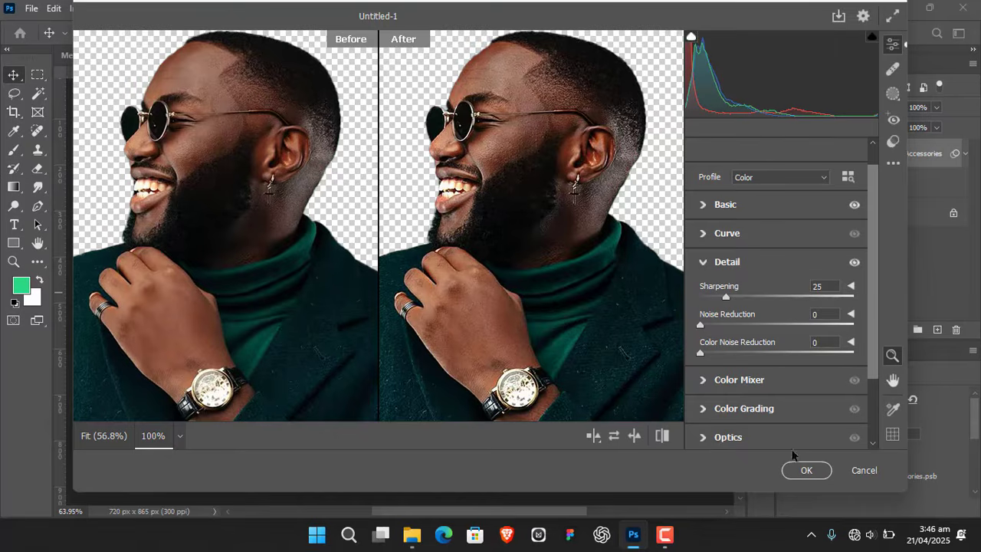
- Apply the Camera Raw changes and enlarge the man's photo proportionally to 800 × 1021 px, positioned at X -80 px, Y -42 px
{"action": "left_click", "coordinate": [806, 470]}
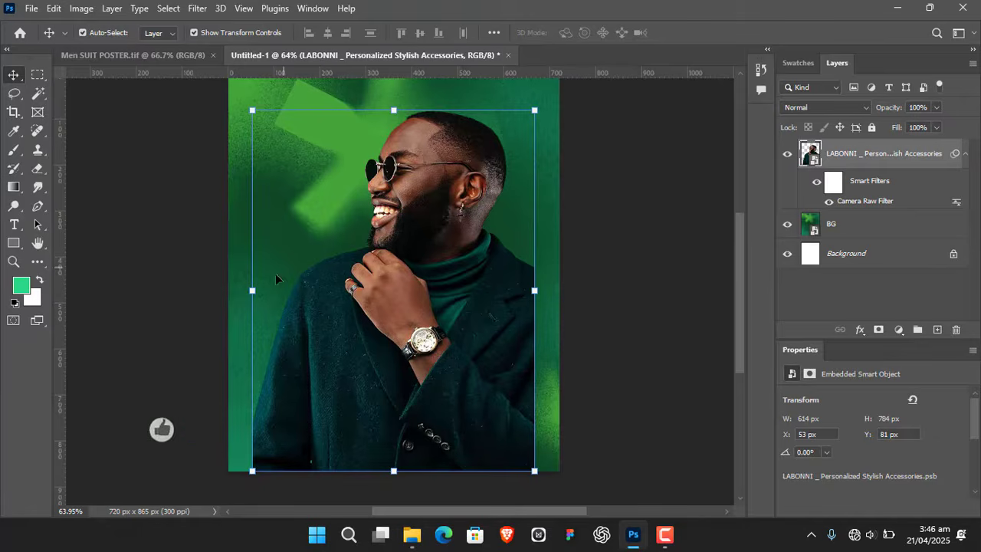
{"action": "left_click_drag", "start_coordinate": [253, 291], "coordinate": [201, 300]}
{"action": "left_click_drag", "start_coordinate": [534, 291], "coordinate": [559, 292]}
{"action": "left_click_drag", "start_coordinate": [439, 288], "coordinate": [439, 286]}
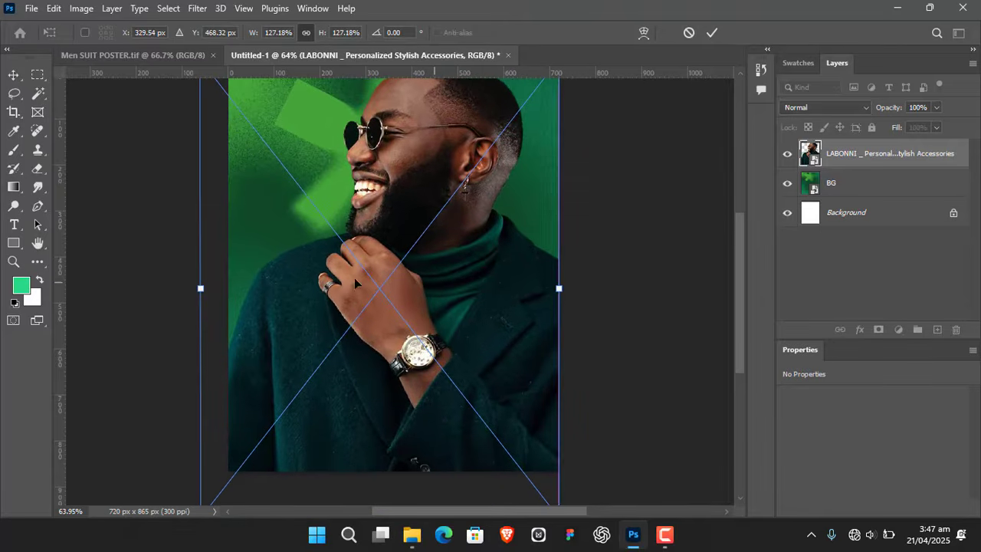
{"action": "left_click_drag", "start_coordinate": [200, 288], "coordinate": [194, 288]}
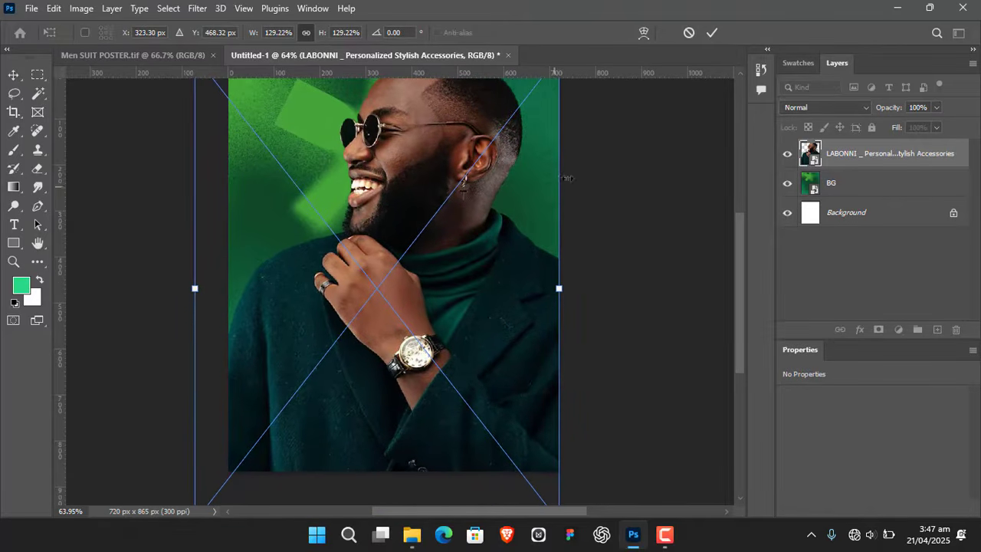
{"action": "left_click", "coordinate": [712, 33]}
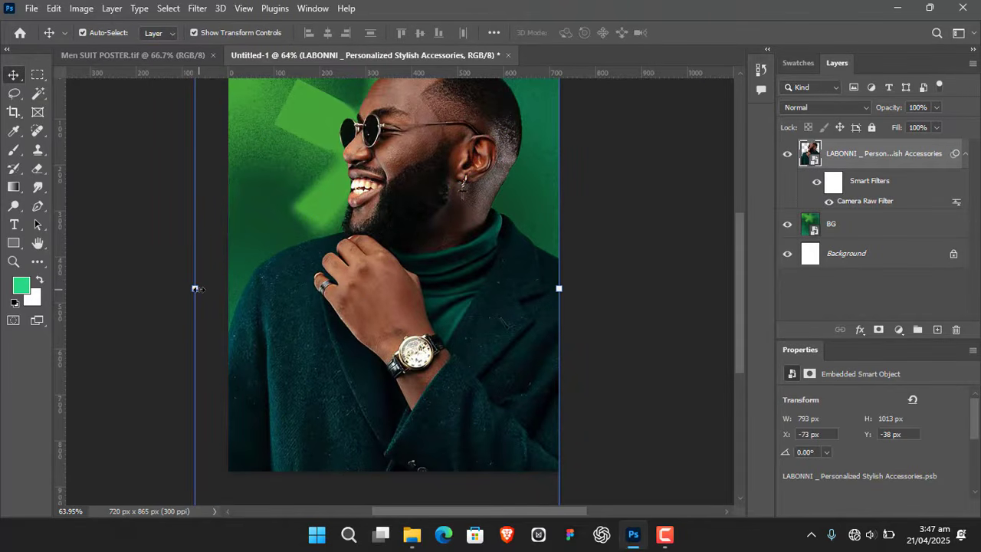
{"action": "left_click_drag", "start_coordinate": [194, 288], "coordinate": [191, 288]}
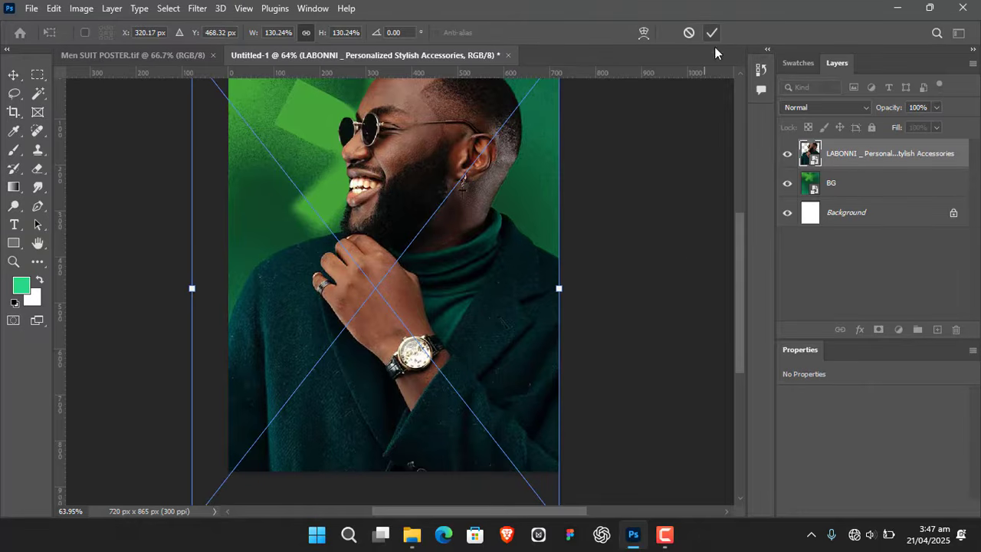
{"action": "key", "text": "Return"}
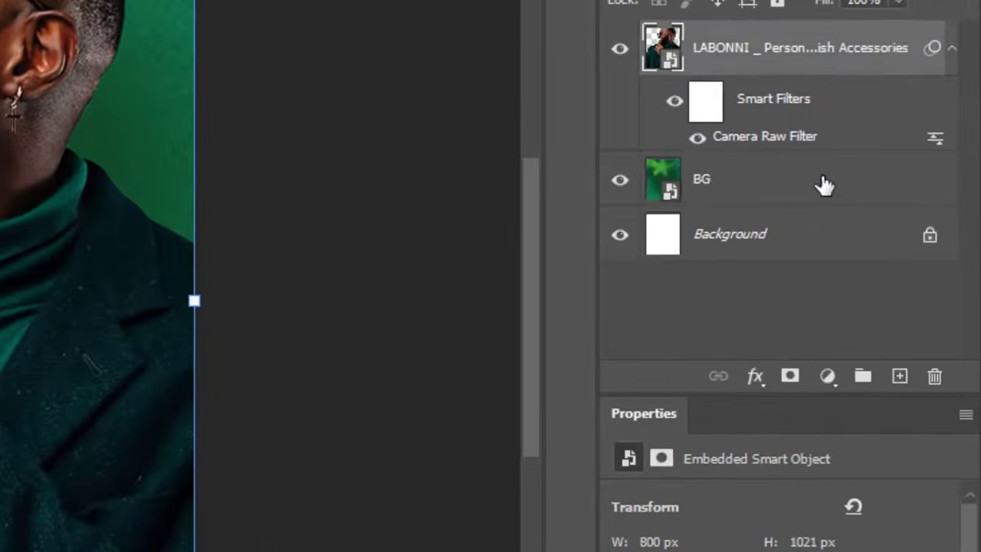
- Duplicate the BG layer, move the copy above the man's layer, and clip it to the man
{"action": "left_click", "coordinate": [896, 228]}
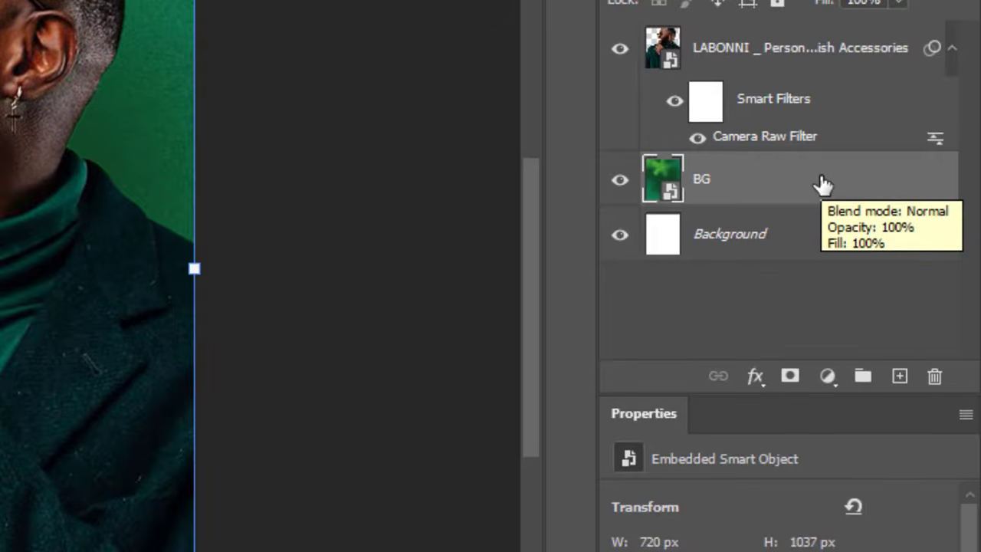
{"action": "left_click_drag", "start_coordinate": [820, 184], "coordinate": [901, 377]}
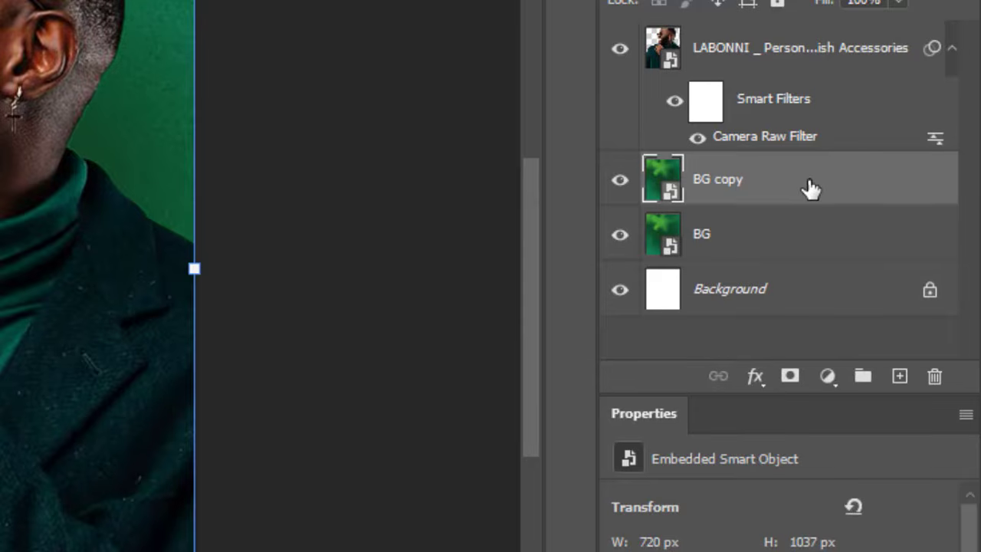
{"action": "left_click_drag", "start_coordinate": [812, 188], "coordinate": [810, 30]}
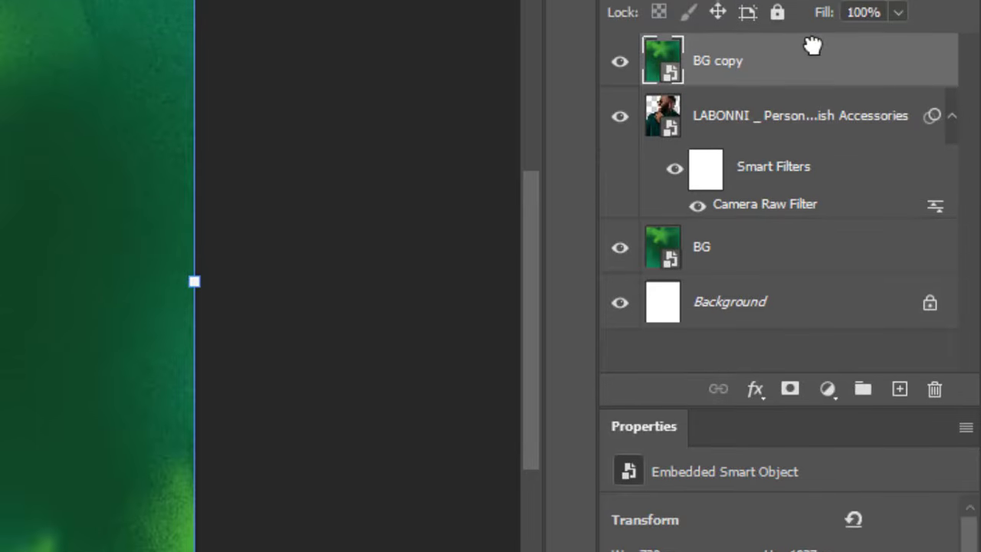
{"action": "right_click", "coordinate": [816, 107]}
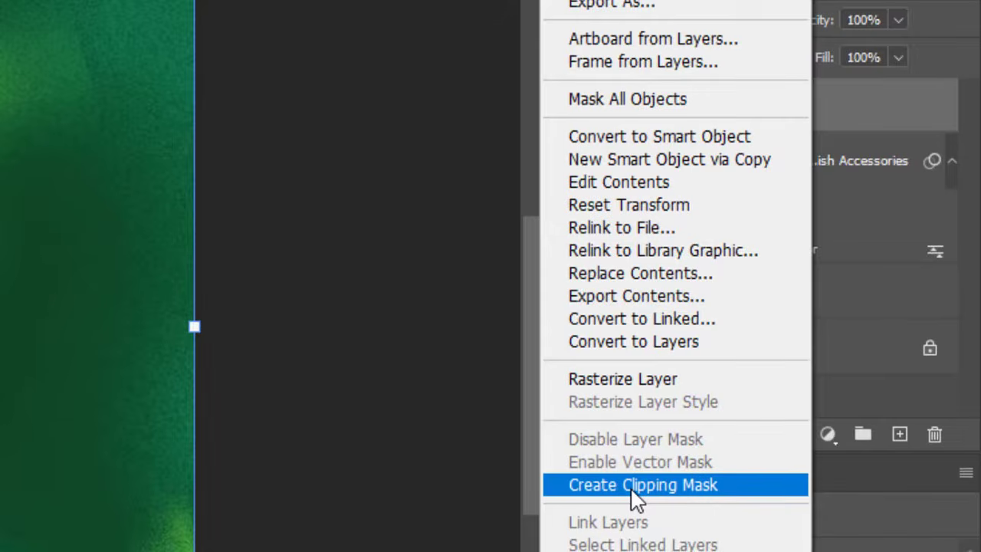
{"action": "left_click", "coordinate": [633, 491]}
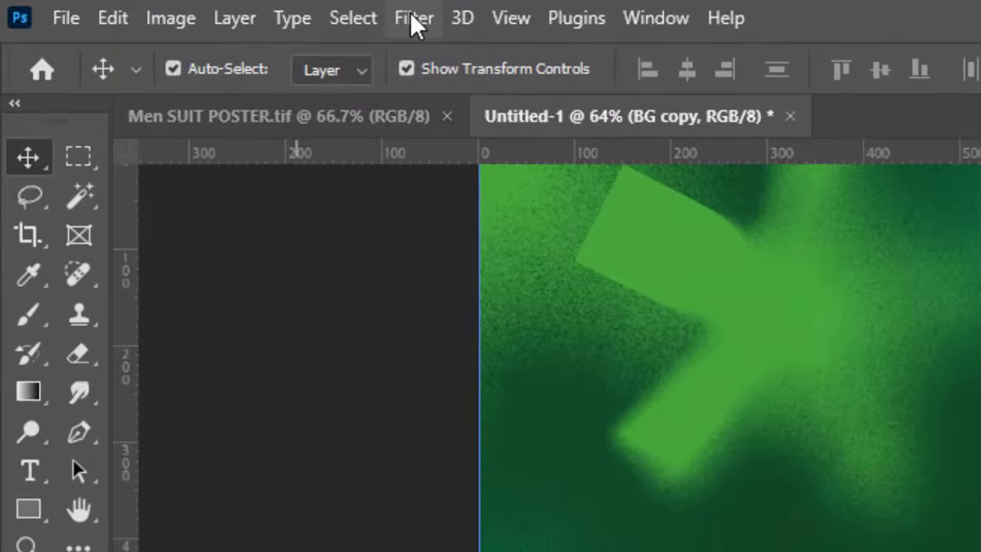
- Apply the Average blur filter to the BG copy layer and set its blend mode to Soft Light
{"action": "left_click", "coordinate": [414, 19]}
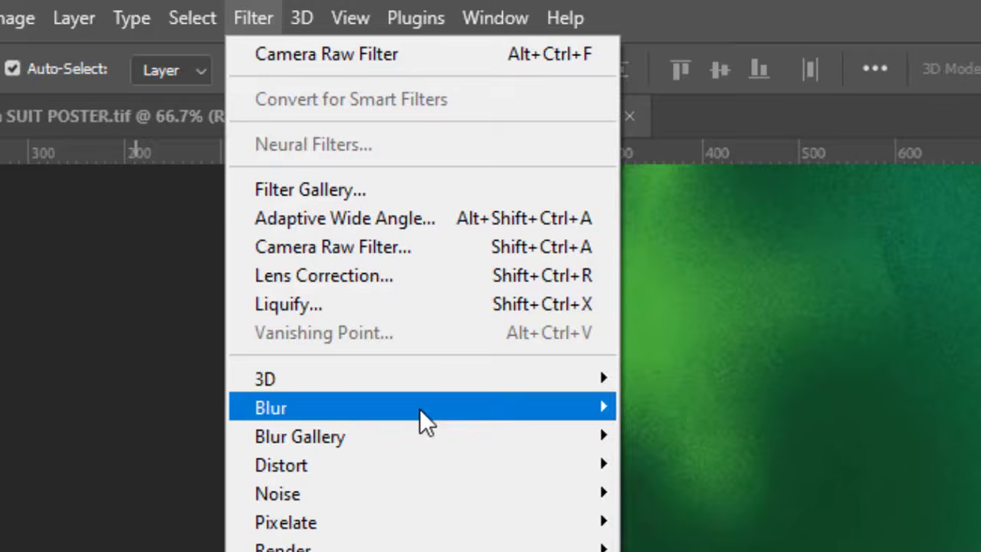
{"action": "mouse_move", "coordinate": [667, 418]}
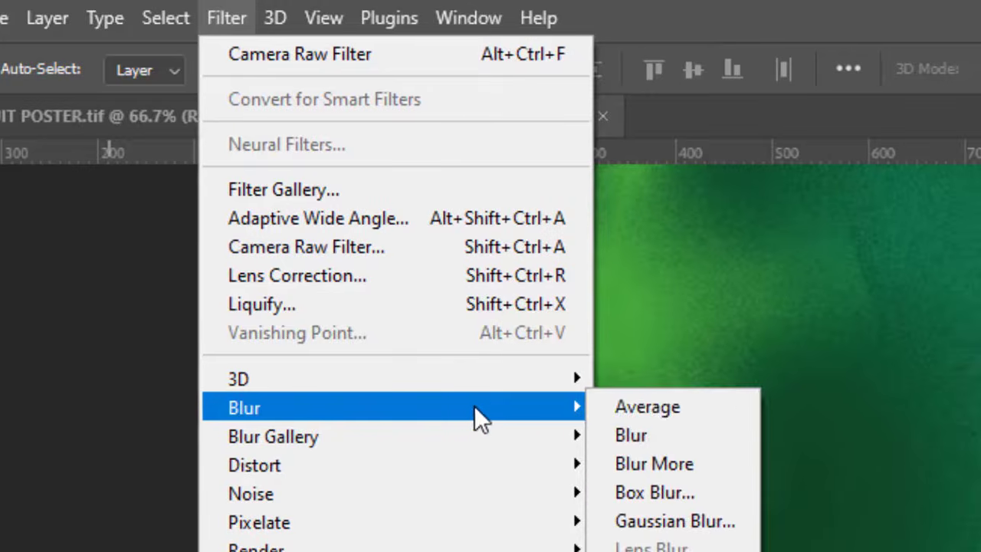
{"action": "left_click", "coordinate": [635, 408]}
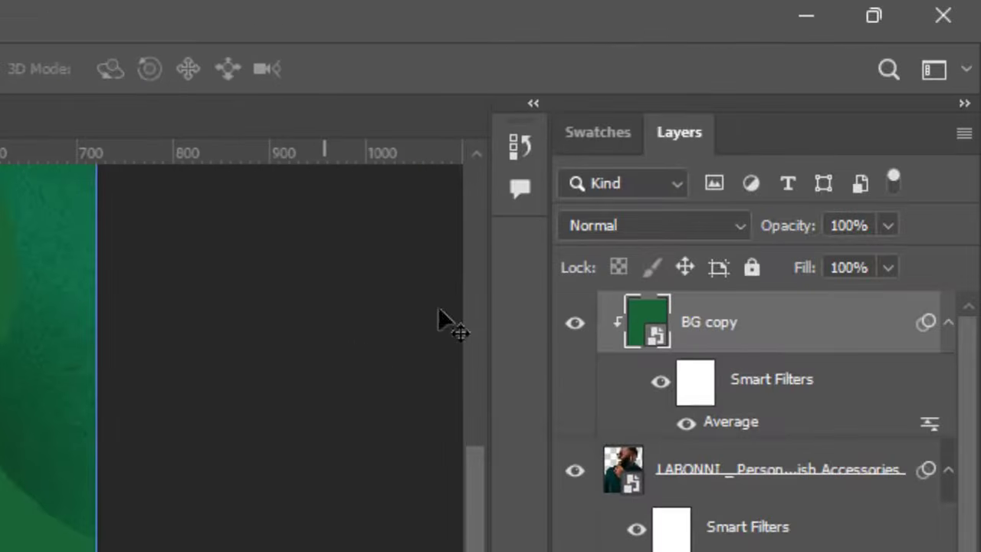
{"action": "left_click", "coordinate": [800, 226]}
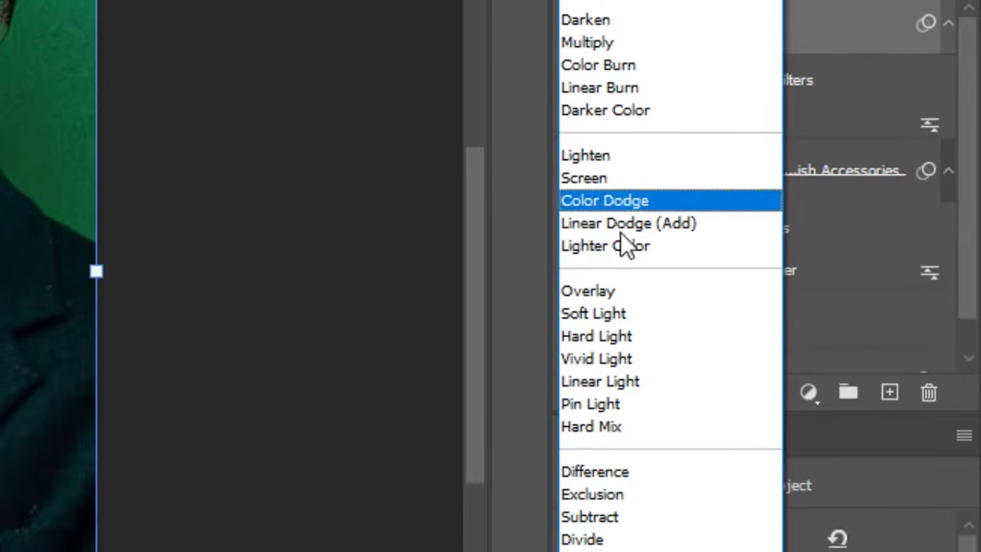
{"action": "left_click", "coordinate": [611, 498]}
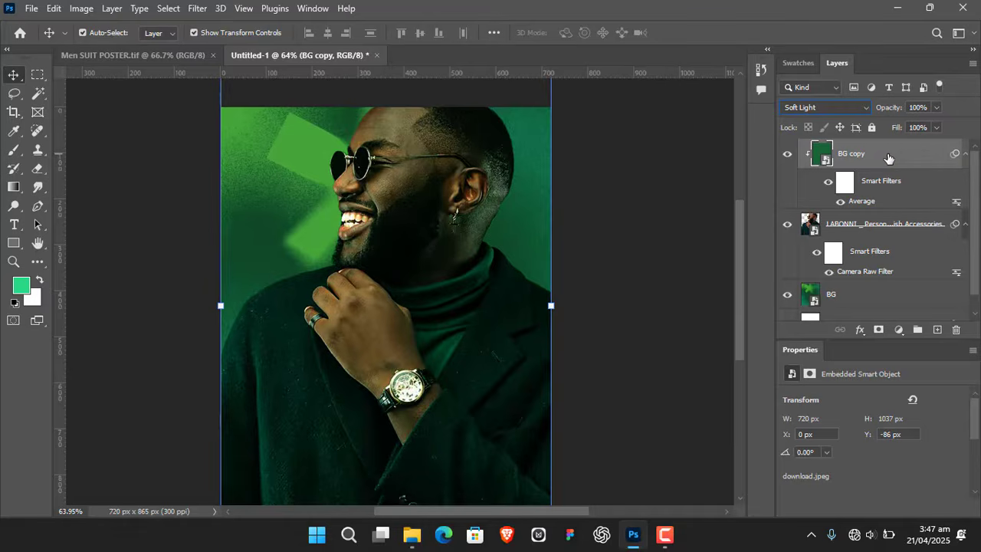
- Open the BG copy's blending options and split the underlying layer's dark Blend If slider to 12 / 197
{"action": "double_click", "coordinate": [889, 158]}
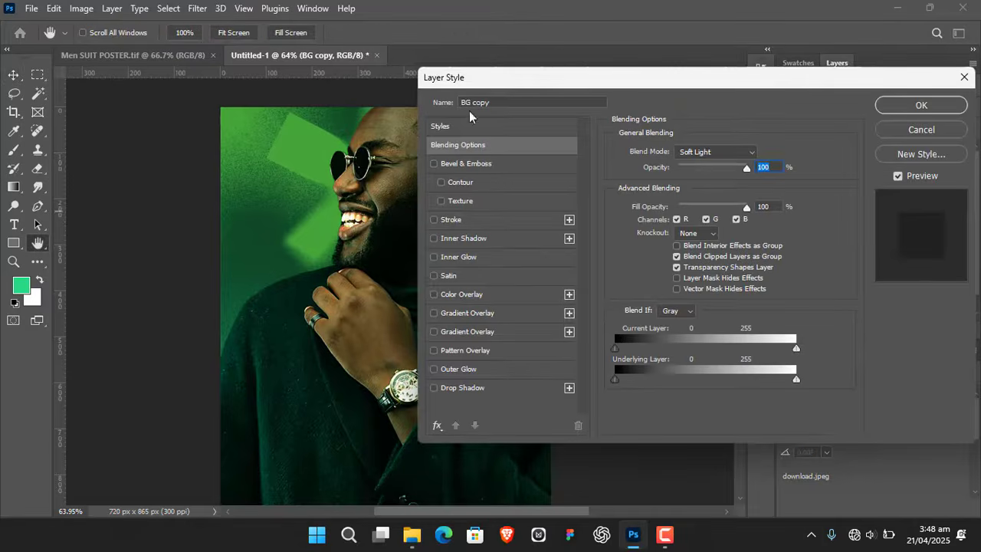
{"action": "left_click_drag", "start_coordinate": [322, 321], "coordinate": [259, 288]}
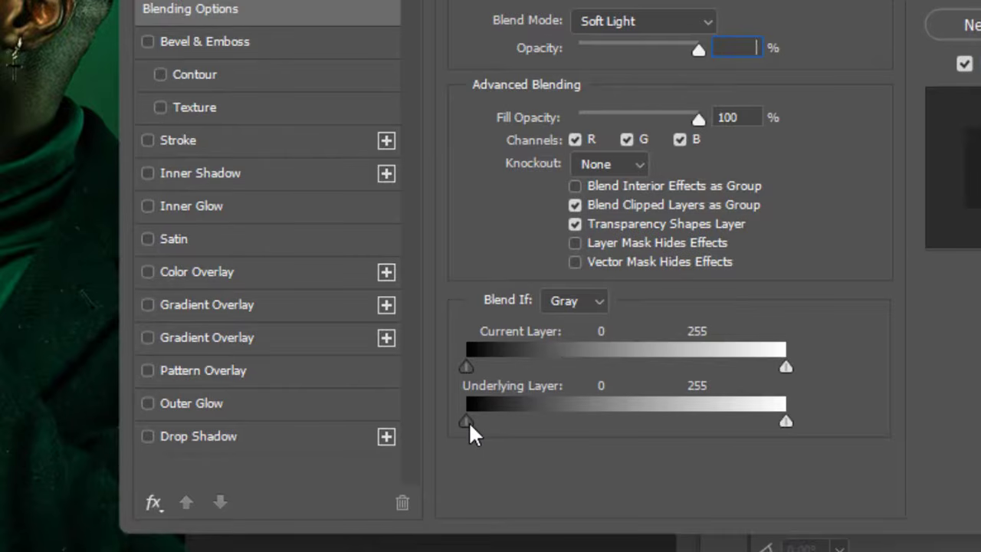
{"action": "key", "text": "alt"}
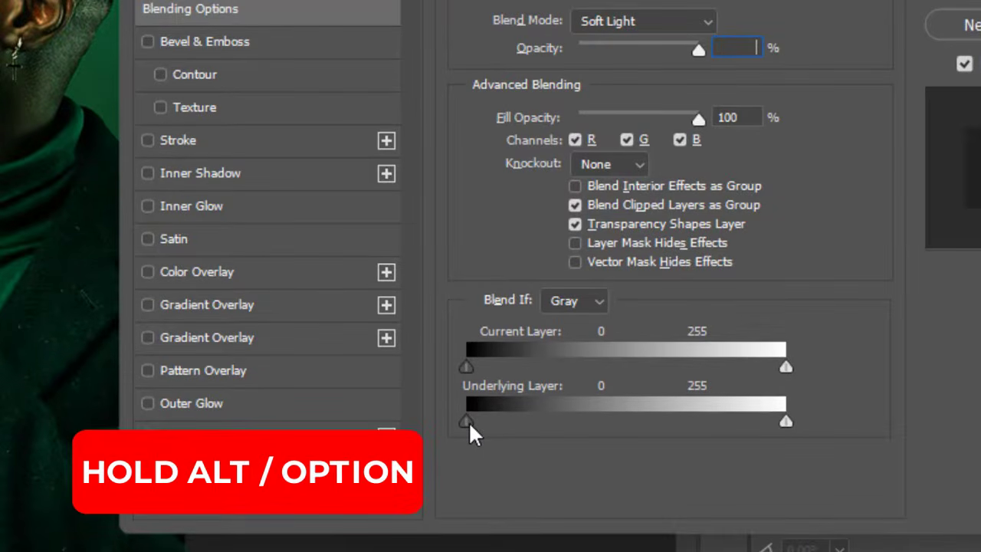
{"action": "left_click", "coordinate": [226, 123]}
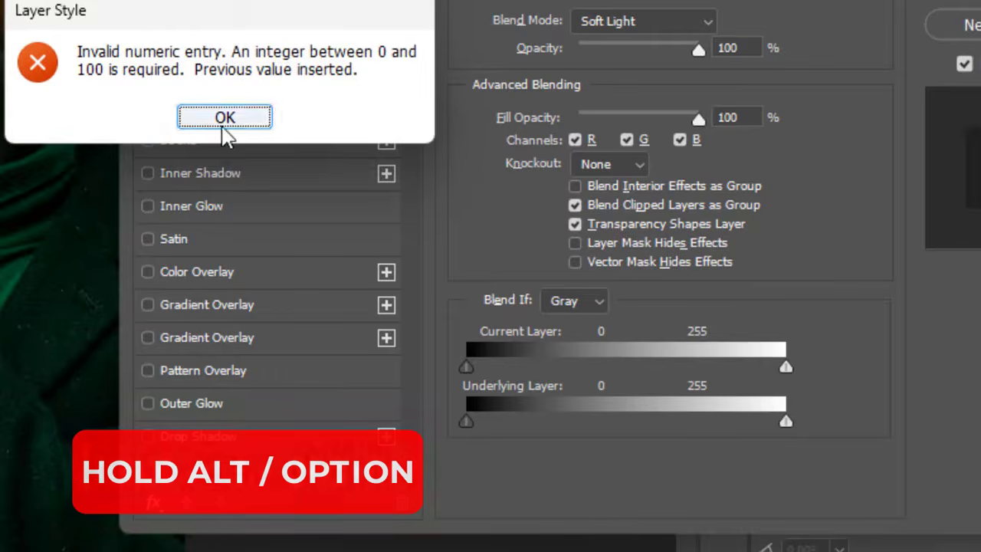
{"action": "mouse_move", "coordinate": [466, 423]}
{"action": "left_mouse_down"}
{"action": "mouse_move", "coordinate": [526, 489]}
{"action": "mouse_move", "coordinate": [485, 429]}
{"action": "left_mouse_up"}
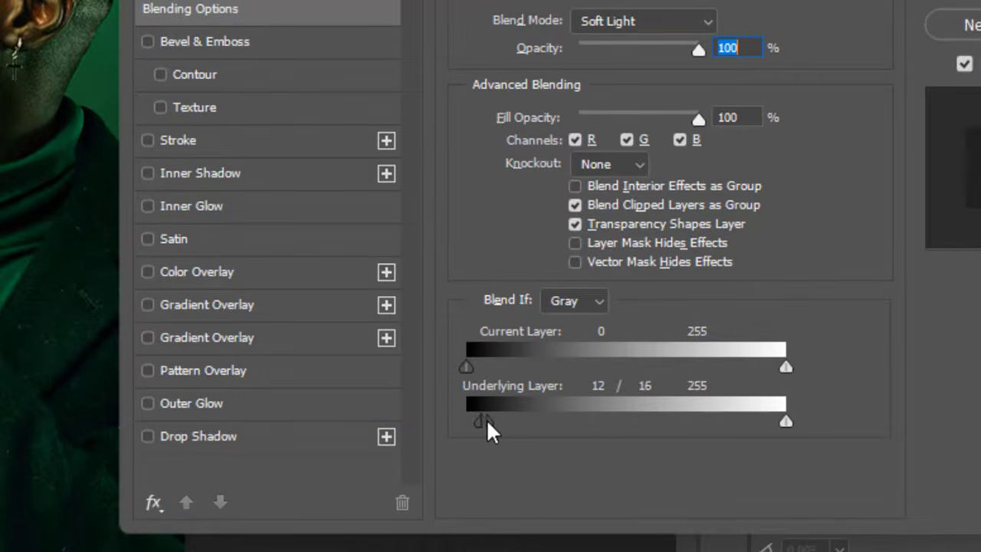
{"action": "left_click_drag", "start_coordinate": [491, 431], "coordinate": [715, 430]}
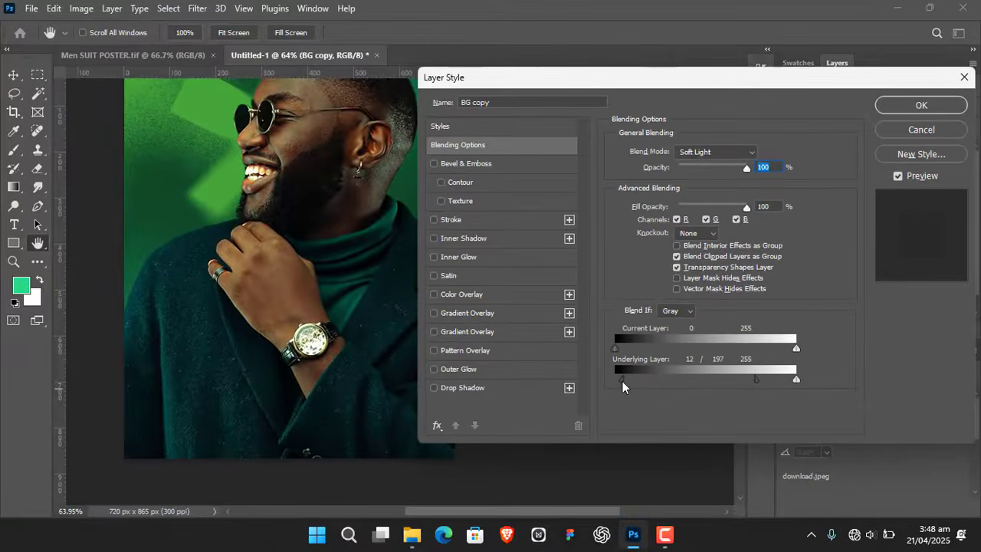
- Try the underlying layer's dark Blend If range at 0 / 197 and at 0 / 2
{"action": "left_click_drag", "start_coordinate": [623, 381], "coordinate": [612, 381]}
{"action": "key", "text": "space"}
{"action": "left_click_drag", "start_coordinate": [242, 201], "coordinate": [230, 230]}
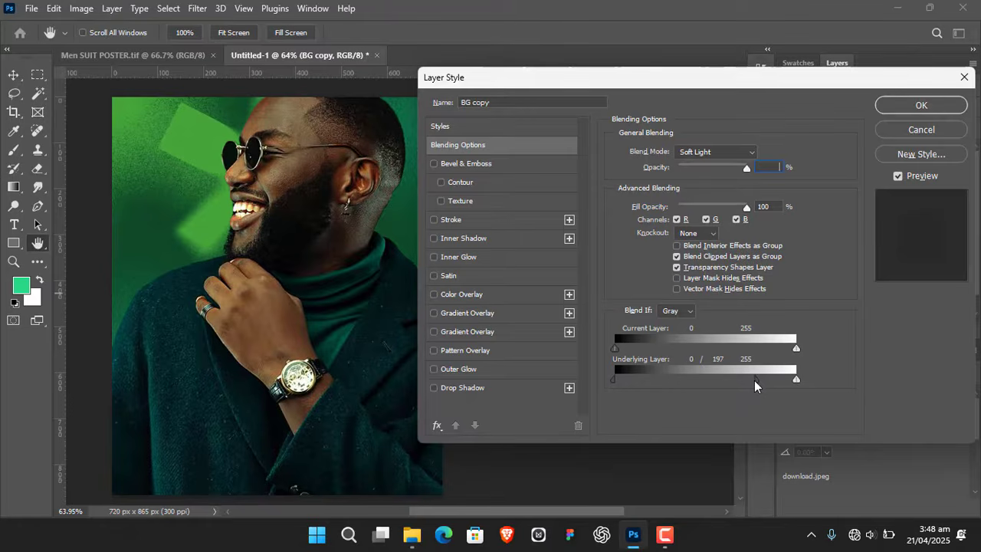
{"action": "left_click", "coordinate": [756, 381]}
{"action": "left_click", "coordinate": [477, 207]}
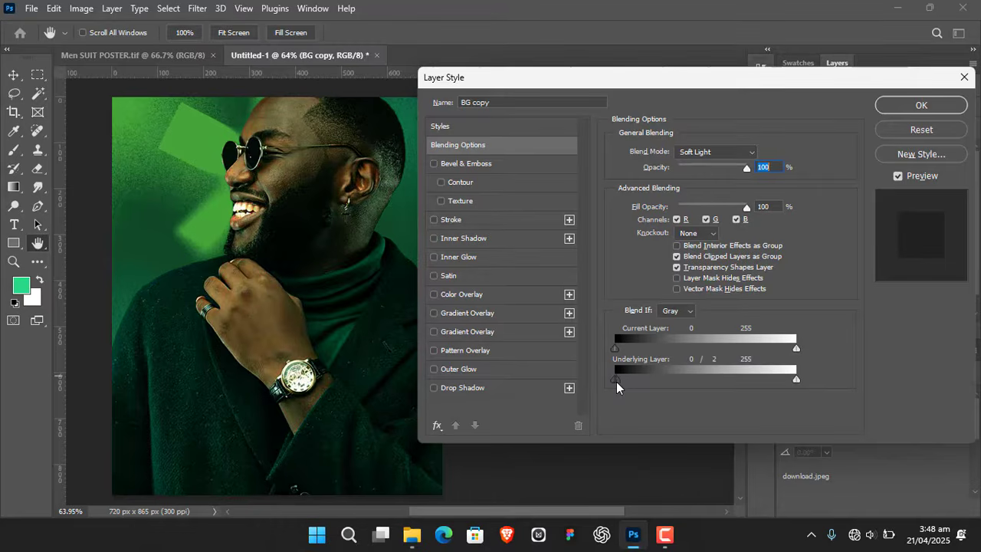
- Split the underlying layer's dark Blend If slider to 21 / 207, shift both halves slightly toward black, and apply the layer style
{"action": "left_click_drag", "start_coordinate": [616, 381], "coordinate": [763, 381]}
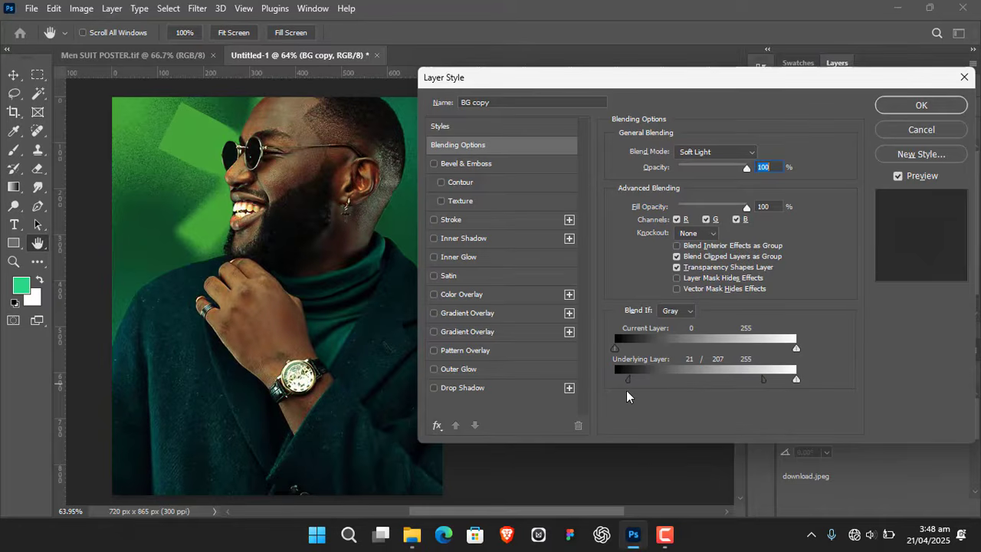
{"action": "left_click_drag", "start_coordinate": [630, 381], "coordinate": [622, 382]}
{"action": "left_click_drag", "start_coordinate": [761, 378], "coordinate": [735, 388]}
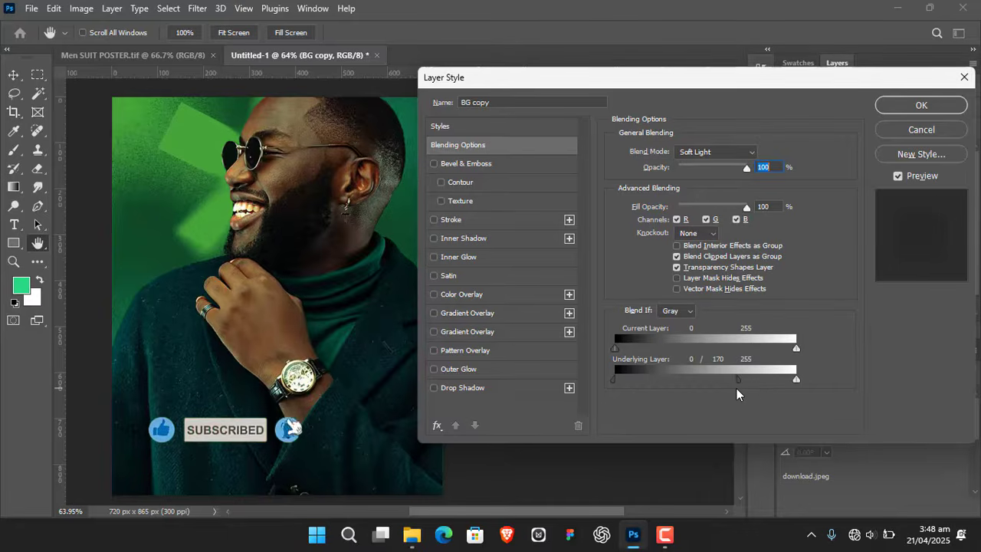
{"action": "left_click", "coordinate": [923, 107]}
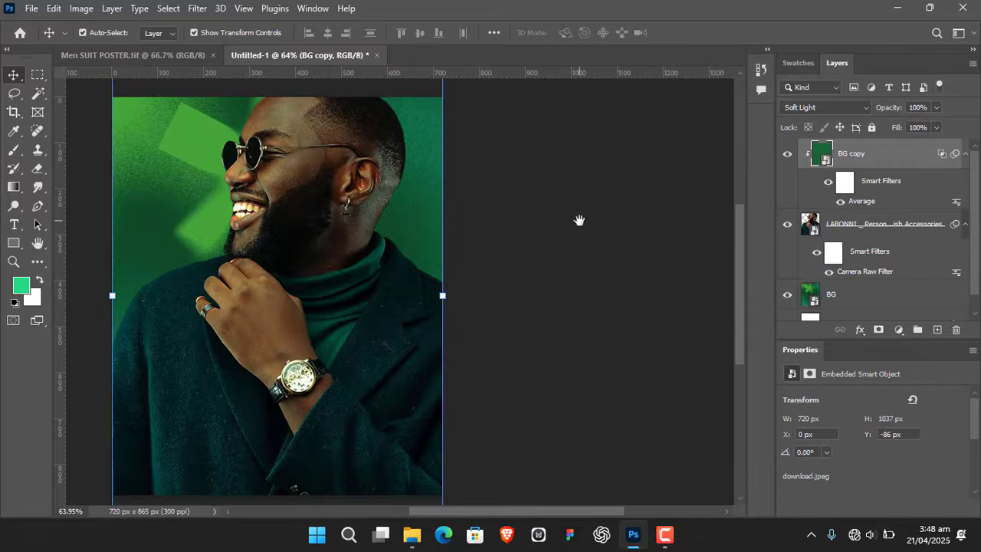
- Compare the man with and without the BG copy tint, then deselect all layers and fit the whole poster in view
{"action": "left_click_drag", "start_coordinate": [579, 220], "coordinate": [596, 197]}
{"action": "left_click", "coordinate": [787, 157]}
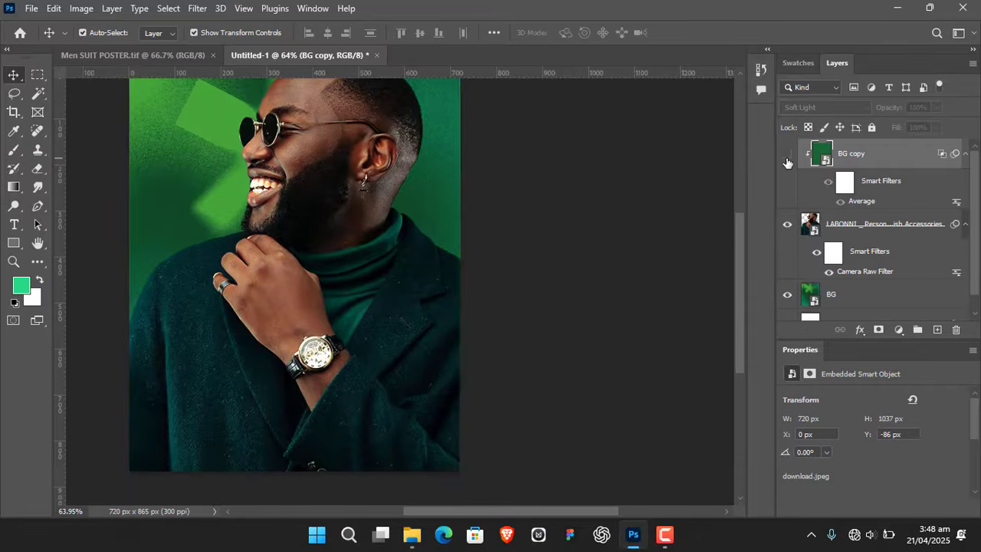
{"action": "left_click", "coordinate": [788, 157]}
{"action": "left_click_drag", "start_coordinate": [580, 169], "coordinate": [618, 173]}
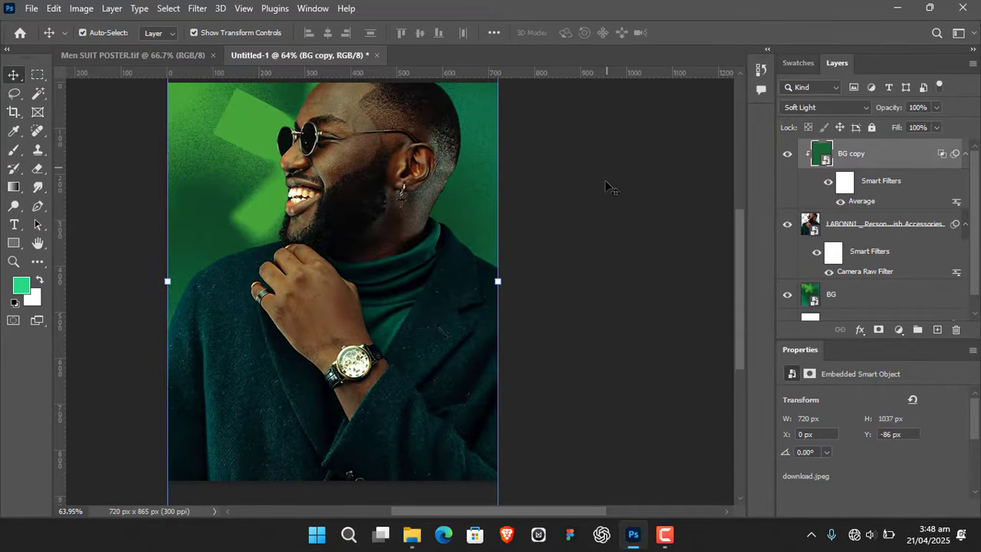
{"action": "left_click", "coordinate": [596, 198]}
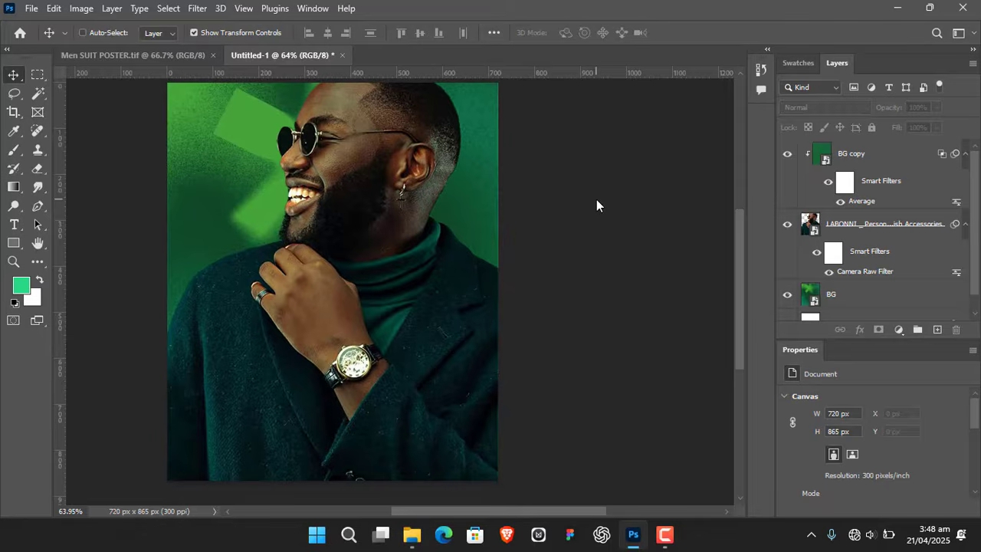
{"action": "key", "text": "ctrl+0"}
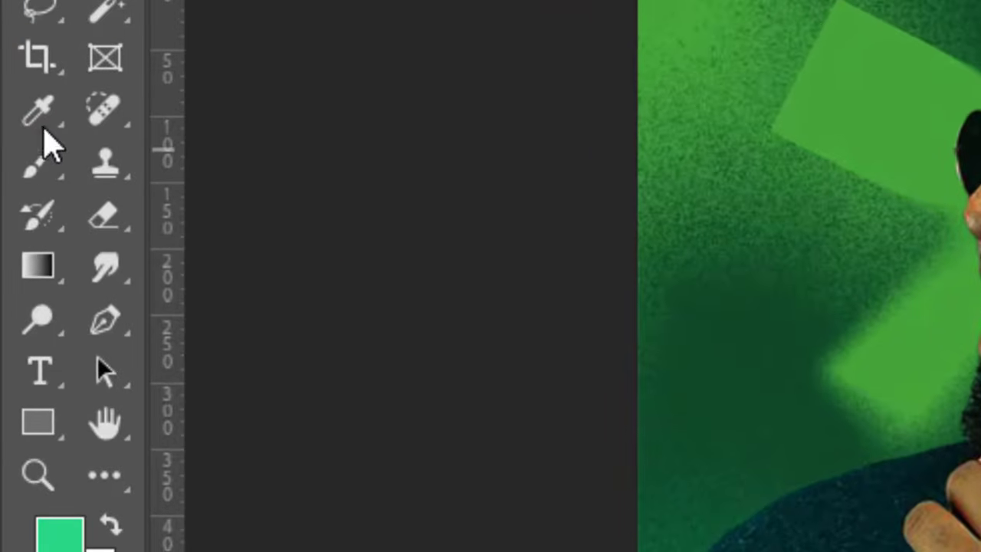
- Sample a dark tone from the man's coat with the Eyedropper and darken the foreground color to 6% brightness, #030e10
{"action": "left_click", "coordinate": [50, 114]}
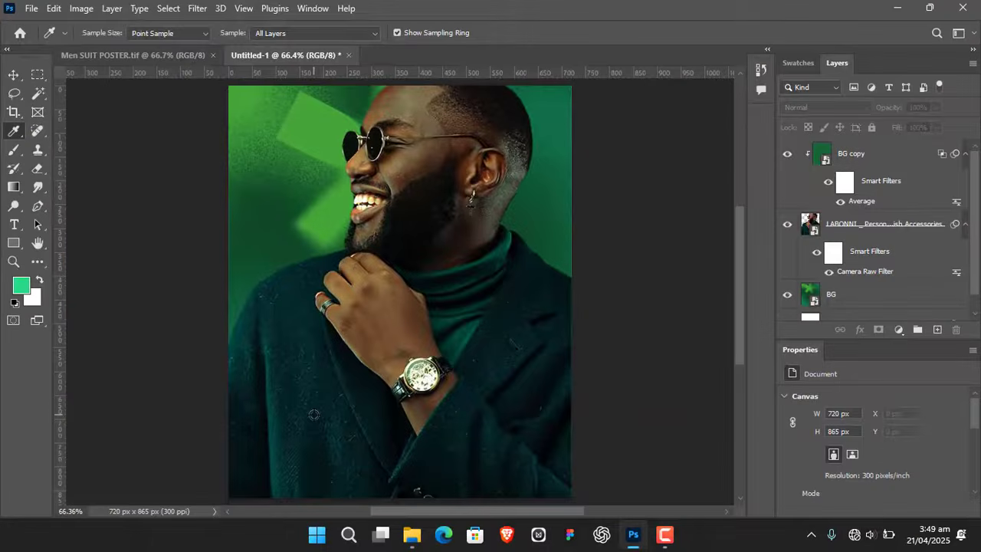
{"action": "left_click", "coordinate": [314, 415]}
{"action": "left_click", "coordinate": [22, 286]}
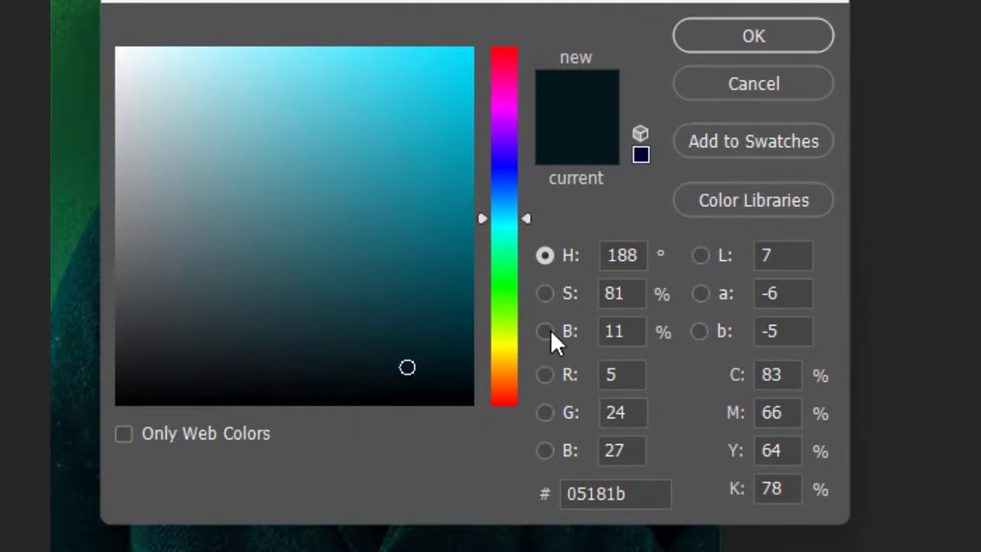
{"action": "left_click", "coordinate": [545, 331]}
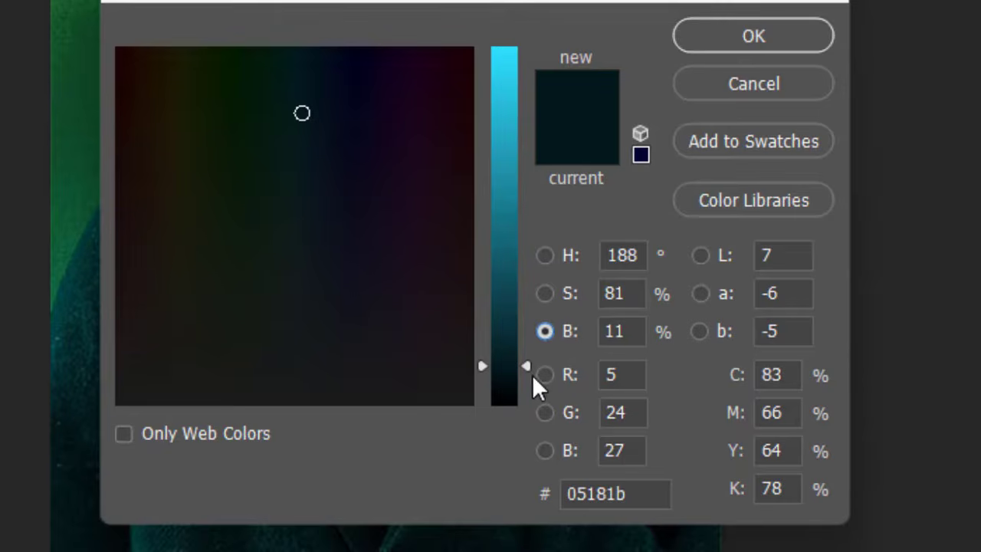
{"action": "left_click_drag", "start_coordinate": [529, 362], "coordinate": [528, 381]}
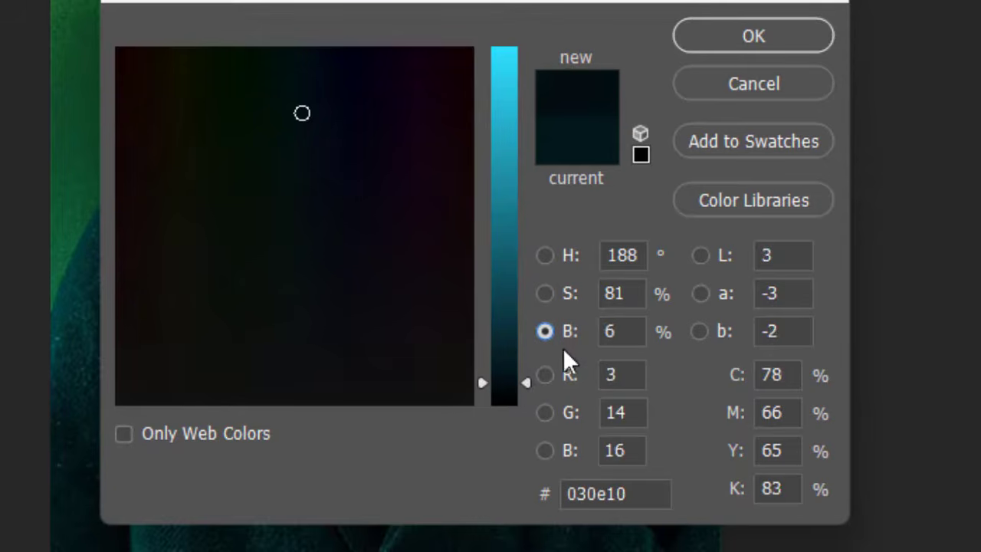
{"action": "left_click", "coordinate": [748, 35]}
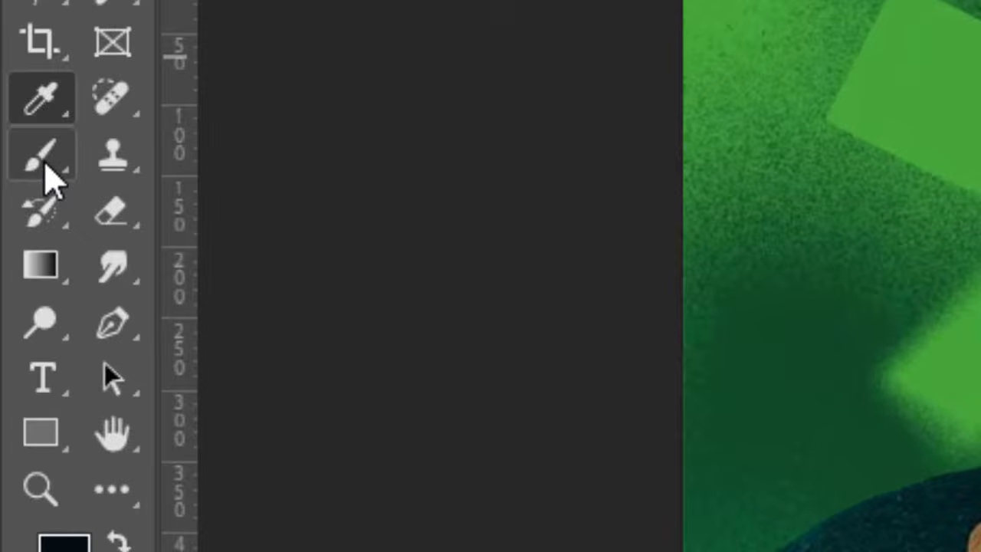
- Add a new layer above the BG copy layer and name it TEXT BG
{"action": "left_click", "coordinate": [44, 161]}
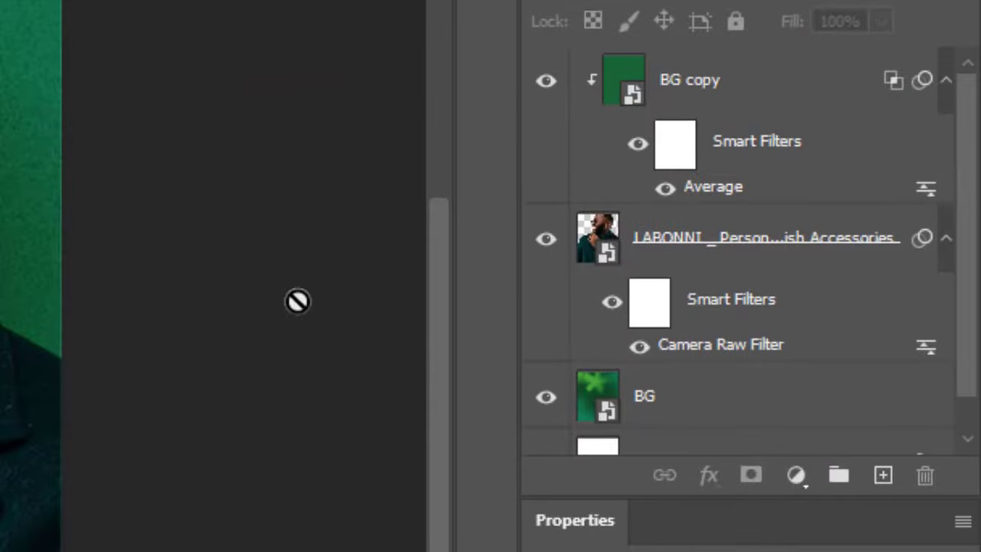
{"action": "left_click", "coordinate": [881, 475]}
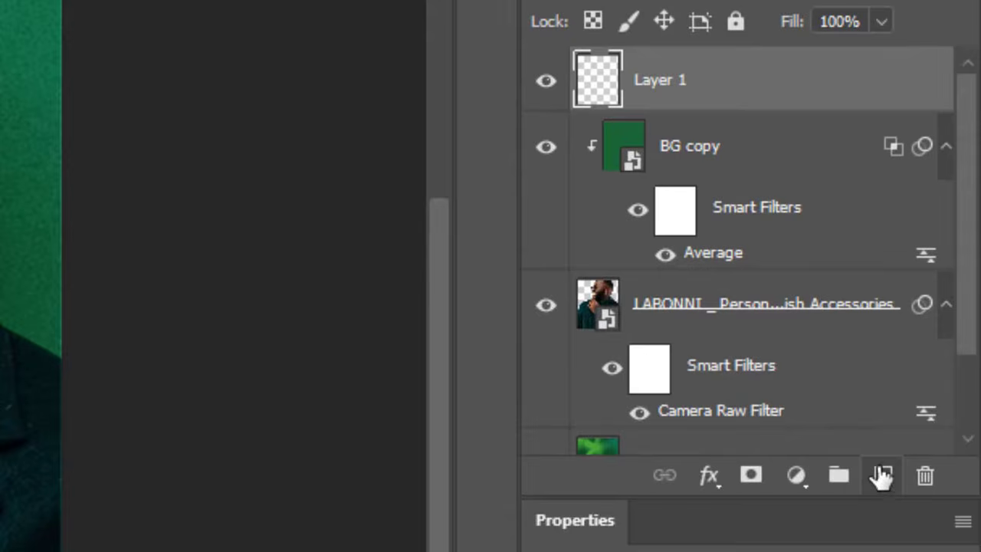
{"action": "double_click", "coordinate": [662, 83]}
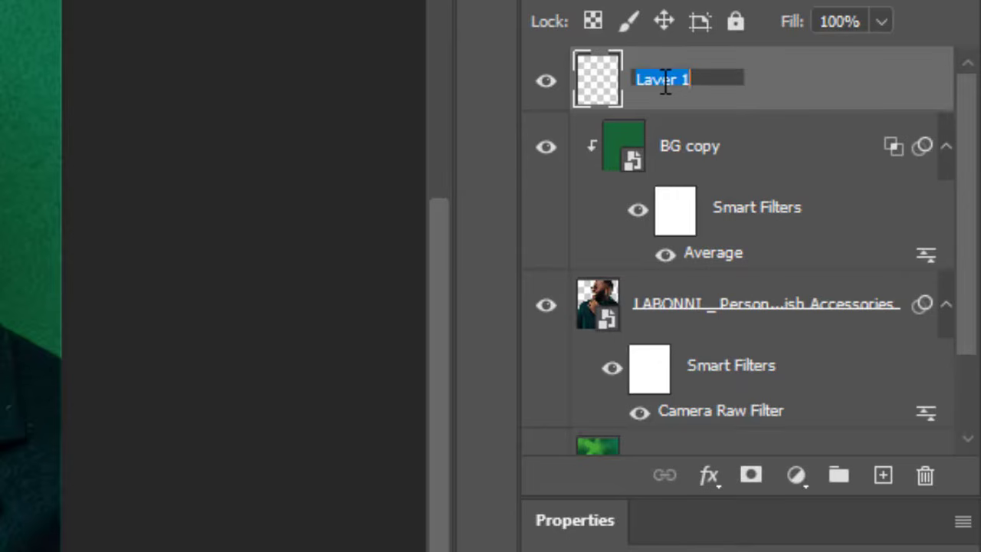
{"action": "type", "text": "t"}
{"action": "type", "text": "TE"}
{"action": "type", "text": "XT BG"}
{"action": "key", "text": "Return"}
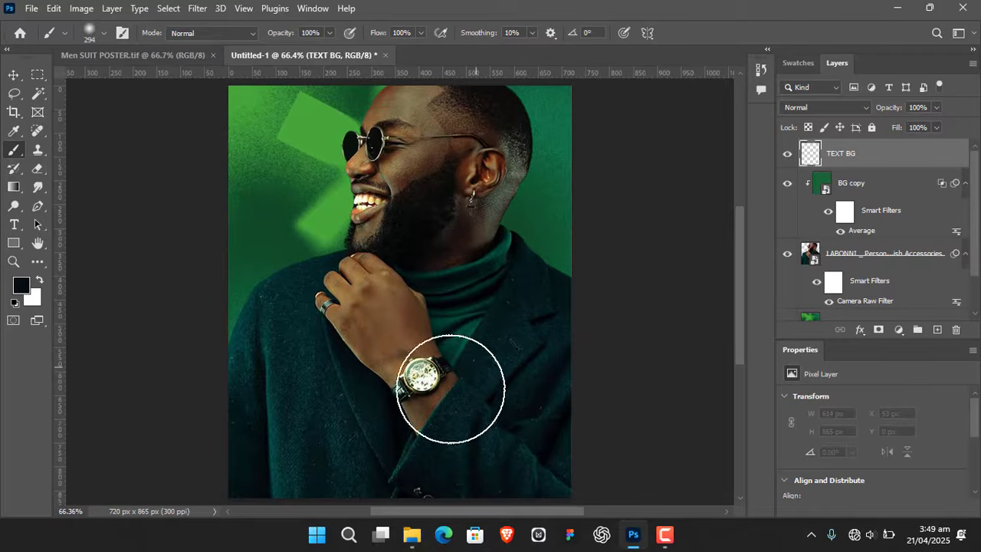
- Paint a dark fade across the lower part of the poster on the TEXT BG layer with the soft 294 px brush, then deselect the layer
{"action": "scroll", "coordinate": [453, 388], "scroll_direction": "down", "scroll_amount": 2}
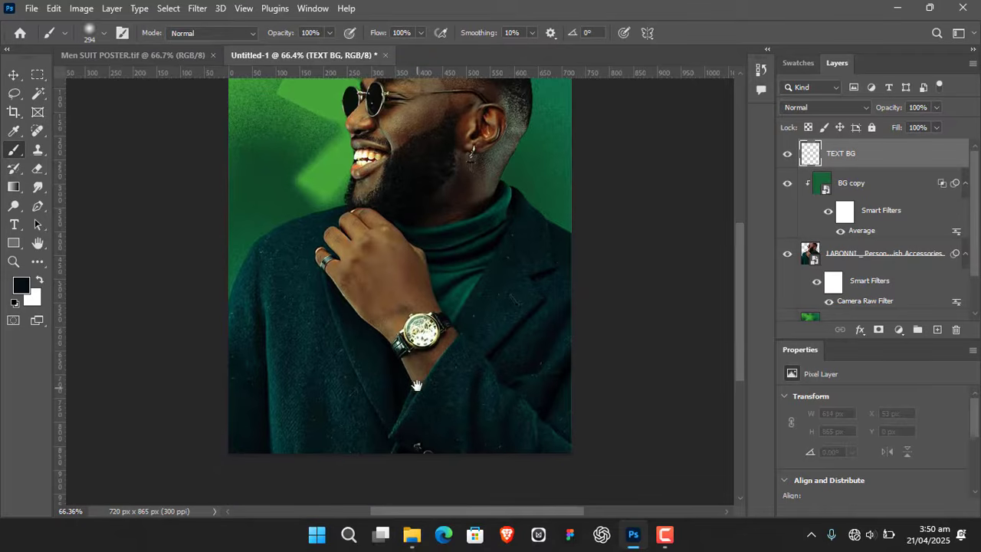
{"action": "scroll", "coordinate": [422, 387], "scroll_direction": "down", "scroll_amount": 2}
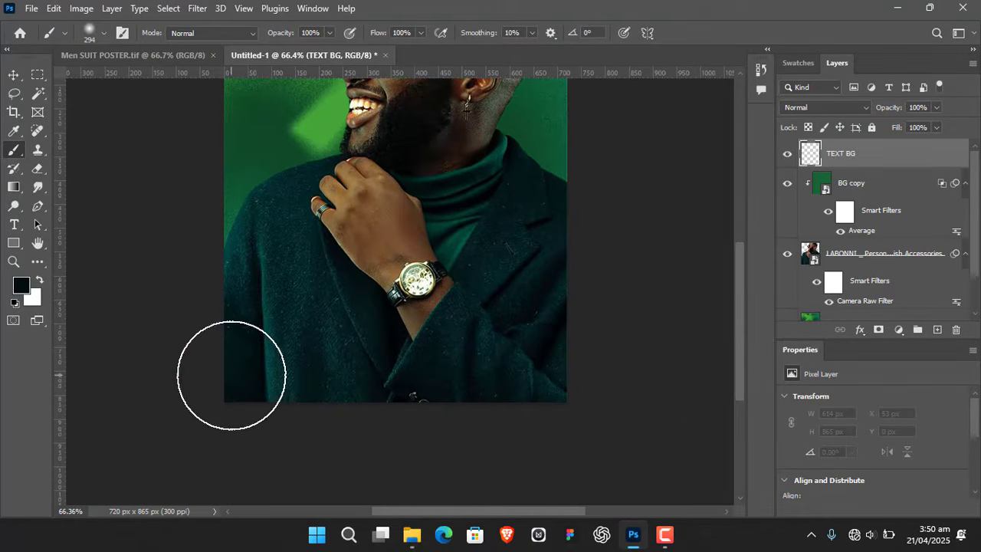
{"action": "right_click", "coordinate": [309, 298]}
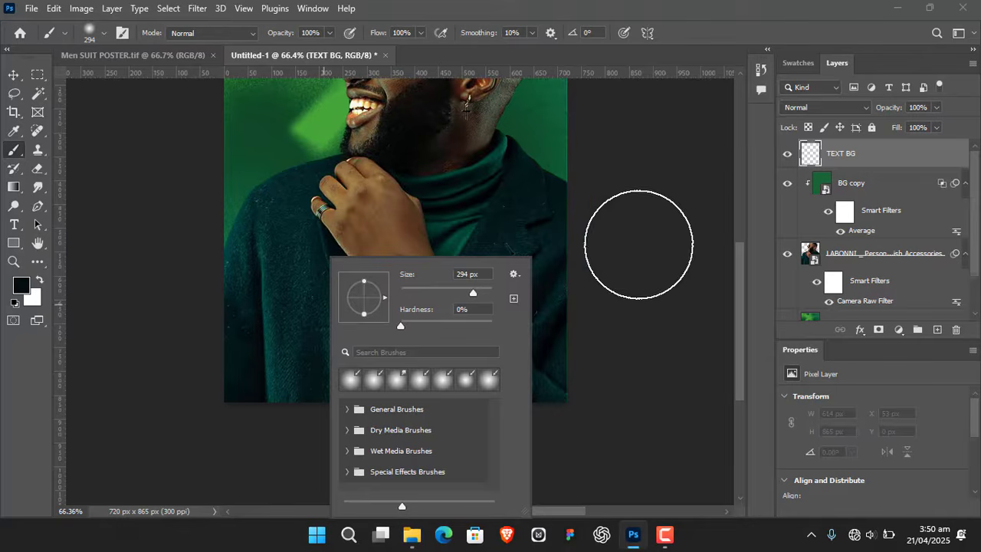
{"action": "left_click", "coordinate": [602, 243]}
{"action": "mouse_move", "coordinate": [242, 420]}
{"action": "left_mouse_down"}
{"action": "mouse_move", "coordinate": [228, 342]}
{"action": "mouse_move", "coordinate": [257, 401]}
{"action": "mouse_move", "coordinate": [418, 425]}
{"action": "mouse_move", "coordinate": [584, 396]}
{"action": "mouse_move", "coordinate": [600, 366]}
{"action": "mouse_move", "coordinate": [316, 427]}
{"action": "mouse_move", "coordinate": [204, 347]}
{"action": "mouse_move", "coordinate": [368, 394]}
{"action": "mouse_move", "coordinate": [529, 370]}
{"action": "mouse_move", "coordinate": [546, 342]}
{"action": "mouse_move", "coordinate": [362, 380]}
{"action": "mouse_move", "coordinate": [227, 322]}
{"action": "mouse_move", "coordinate": [294, 357]}
{"action": "mouse_move", "coordinate": [532, 370]}
{"action": "mouse_move", "coordinate": [569, 330]}
{"action": "mouse_move", "coordinate": [476, 365]}
{"action": "mouse_move", "coordinate": [384, 373]}
{"action": "mouse_move", "coordinate": [230, 344]}
{"action": "mouse_move", "coordinate": [370, 379]}
{"action": "mouse_move", "coordinate": [509, 363]}
{"action": "left_mouse_up"}
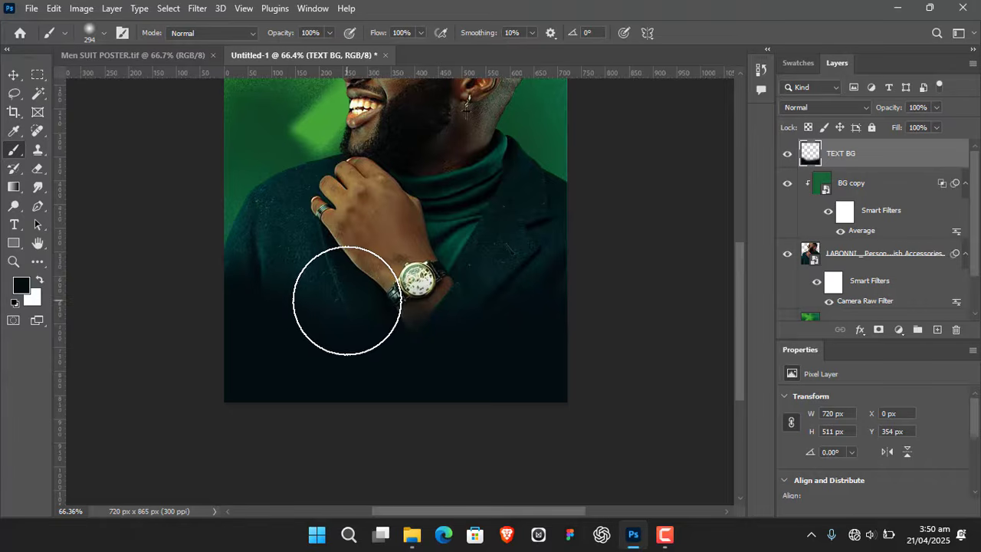
{"action": "key", "text": "v"}
{"action": "left_click", "coordinate": [648, 192]}
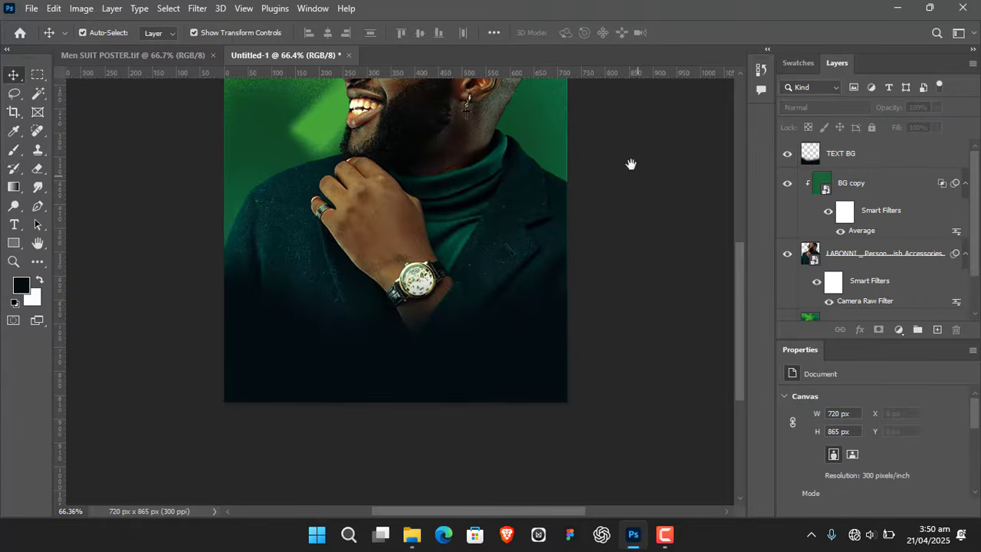
{"action": "scroll", "coordinate": [631, 230], "scroll_direction": "up", "scroll_amount": 2}
- Convert the TEXT BG layer to a smart object and apply a Gaussian Blur with a 100-pixel radius
{"action": "left_click", "coordinate": [887, 157]}
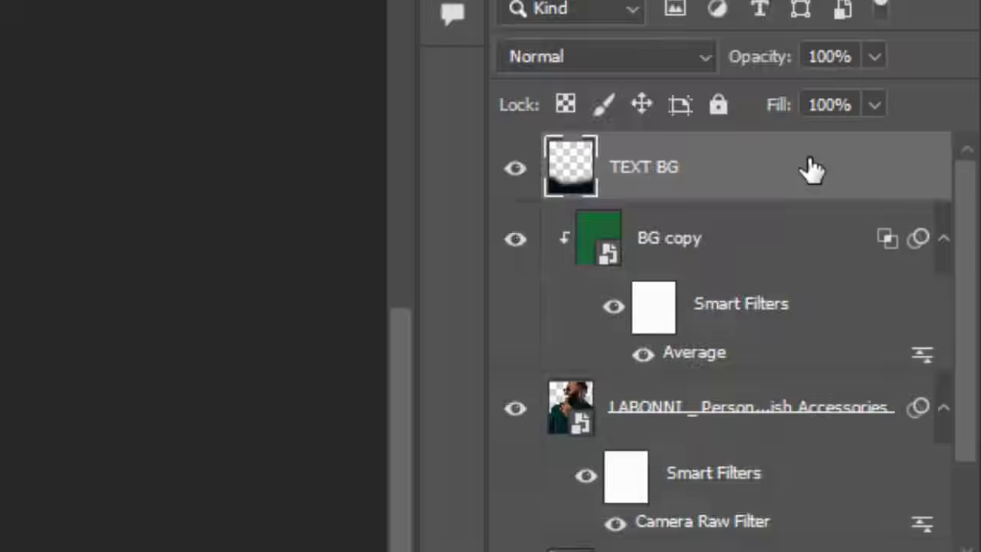
{"action": "right_click", "coordinate": [813, 168]}
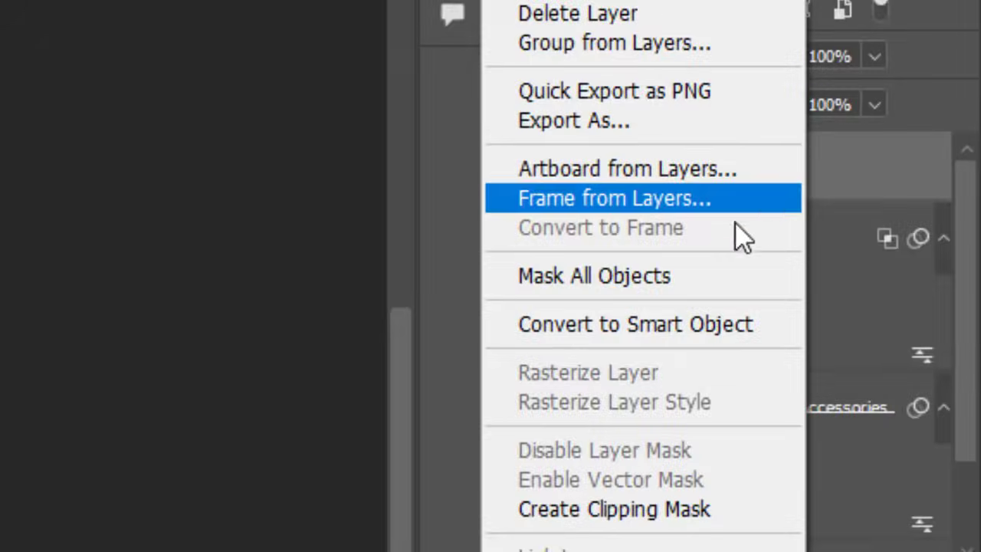
{"action": "left_click", "coordinate": [684, 328]}
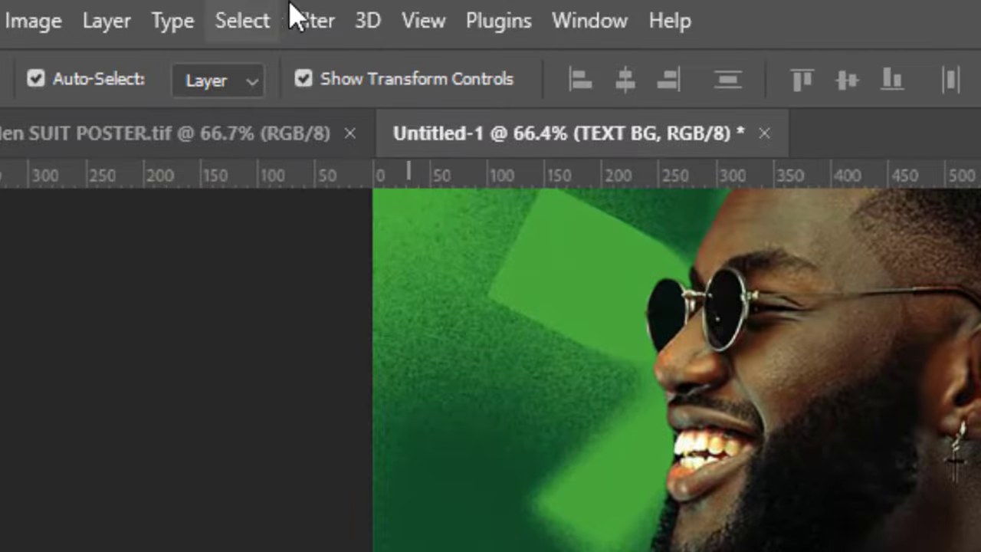
{"action": "left_click", "coordinate": [216, 11]}
{"action": "mouse_move", "coordinate": [380, 449]}
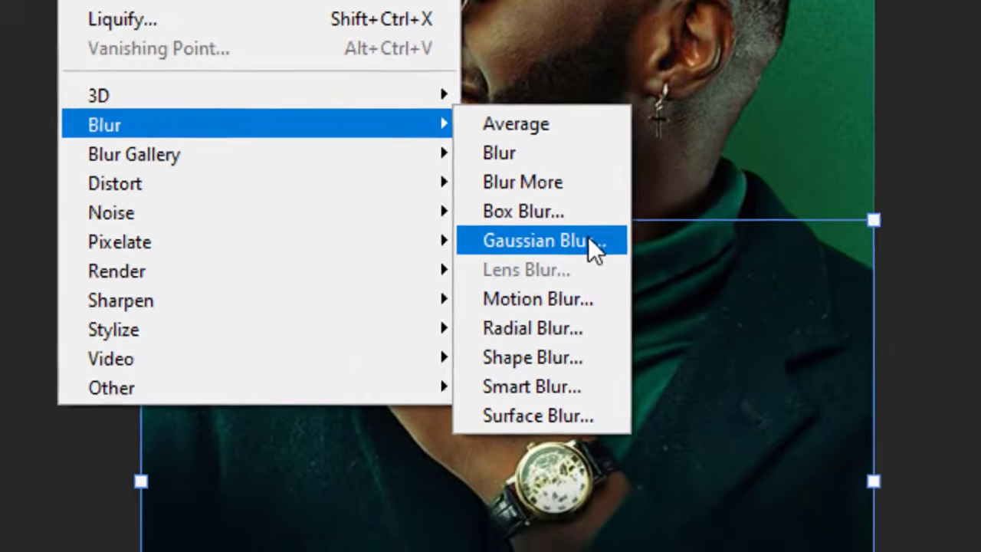
{"action": "left_click", "coordinate": [662, 268]}
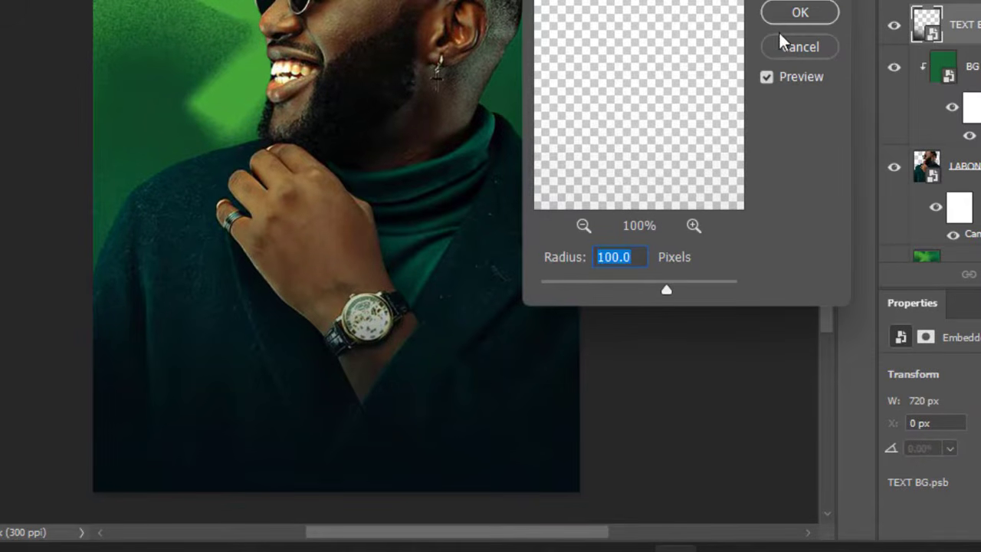
{"action": "left_click", "coordinate": [794, 13]}
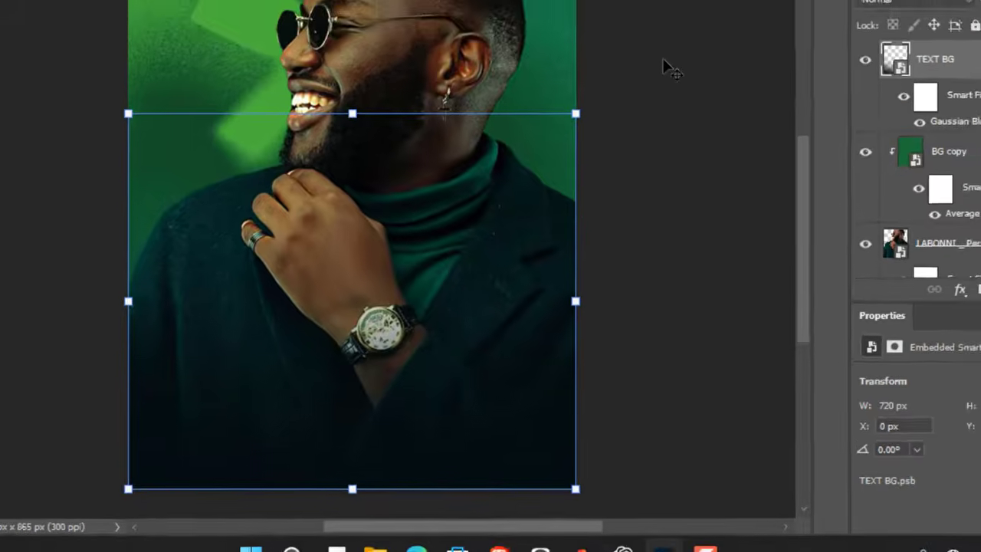
{"action": "left_click", "coordinate": [663, 61]}
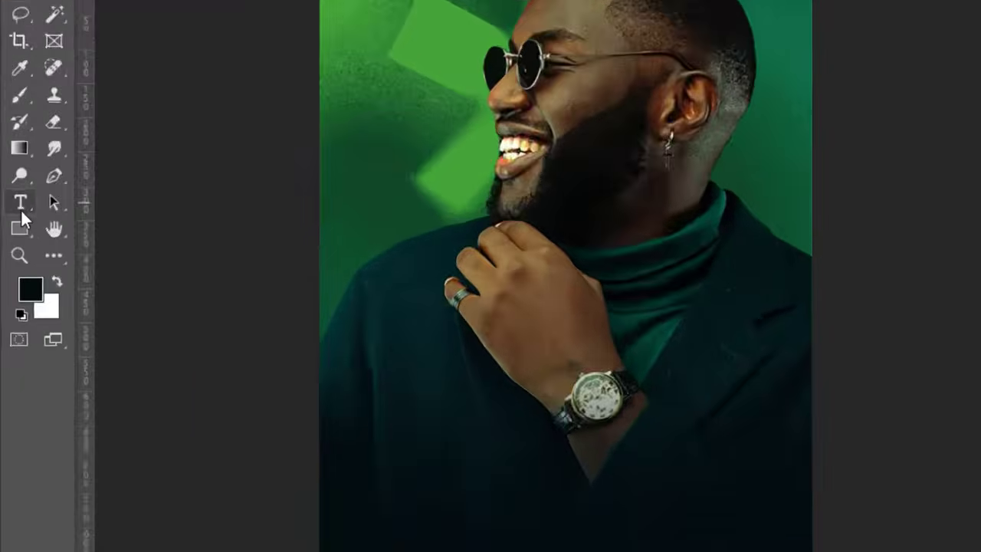
- Set the Type tool's text color to the bright green swatch, #2ad986
{"action": "left_click", "coordinate": [15, 226]}
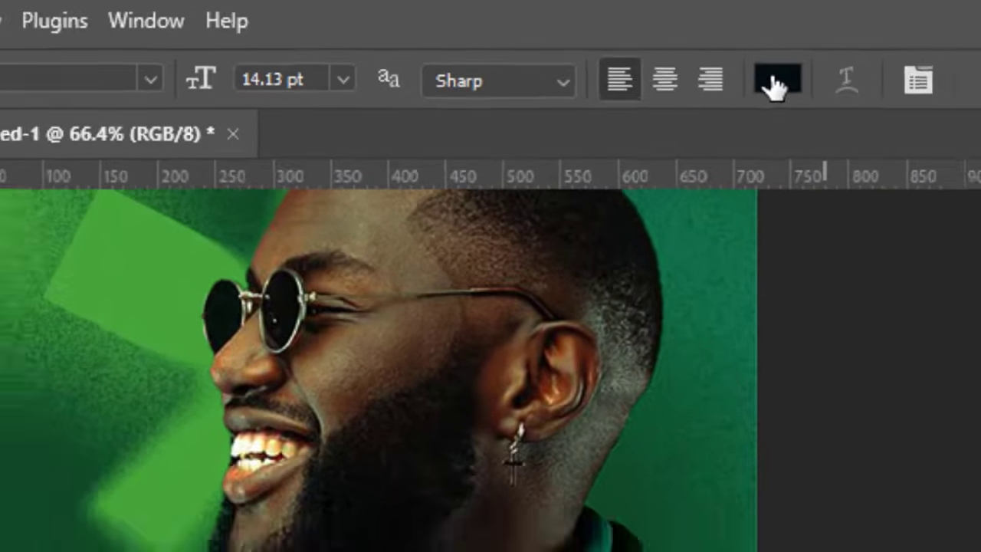
{"action": "left_click", "coordinate": [802, 85]}
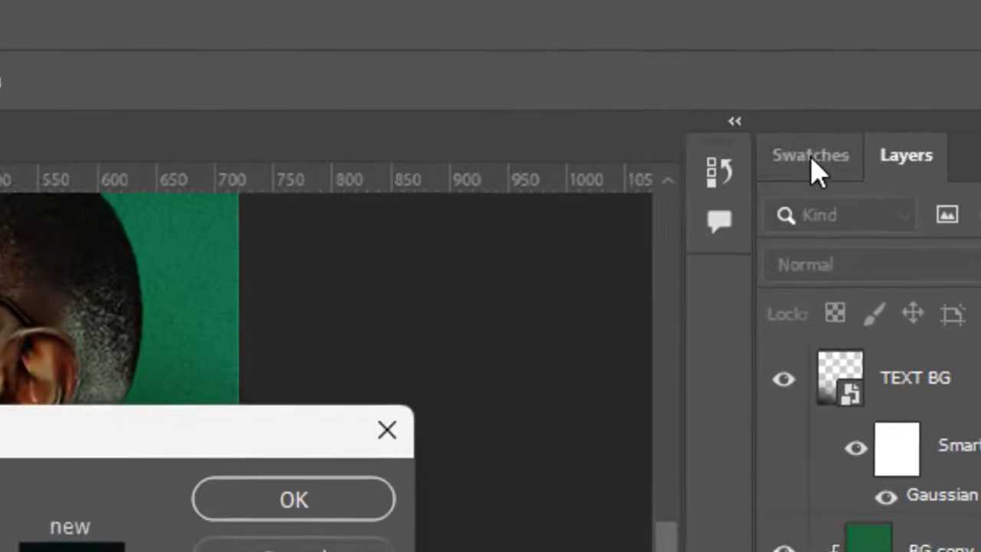
{"action": "left_click", "coordinate": [881, 92]}
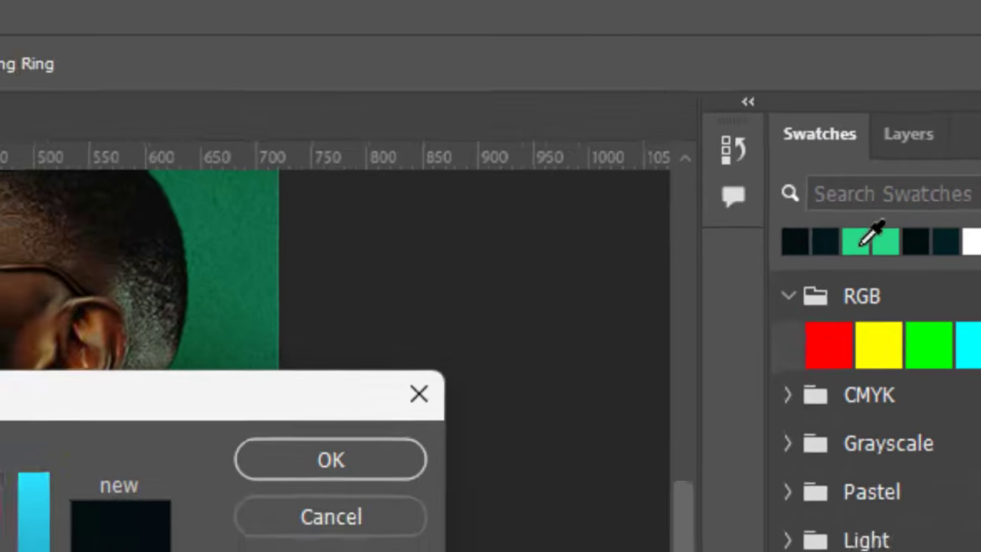
{"action": "left_click", "coordinate": [849, 282]}
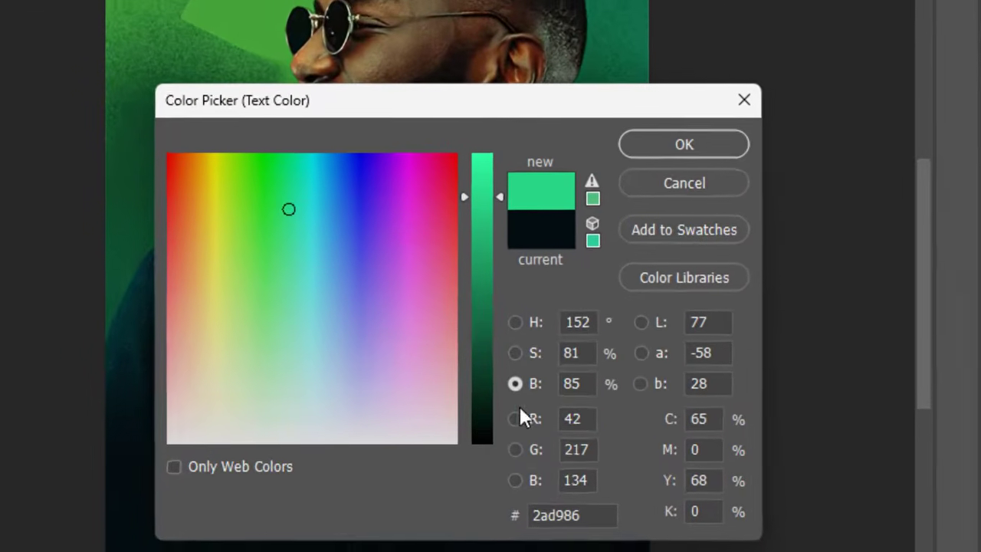
{"action": "left_click", "coordinate": [516, 323]}
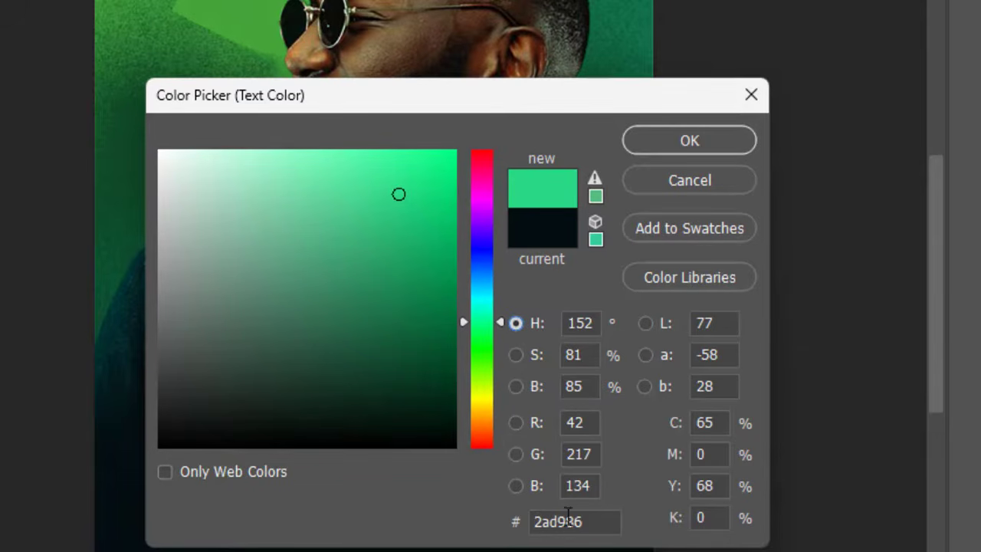
{"action": "left_click", "coordinate": [592, 528]}
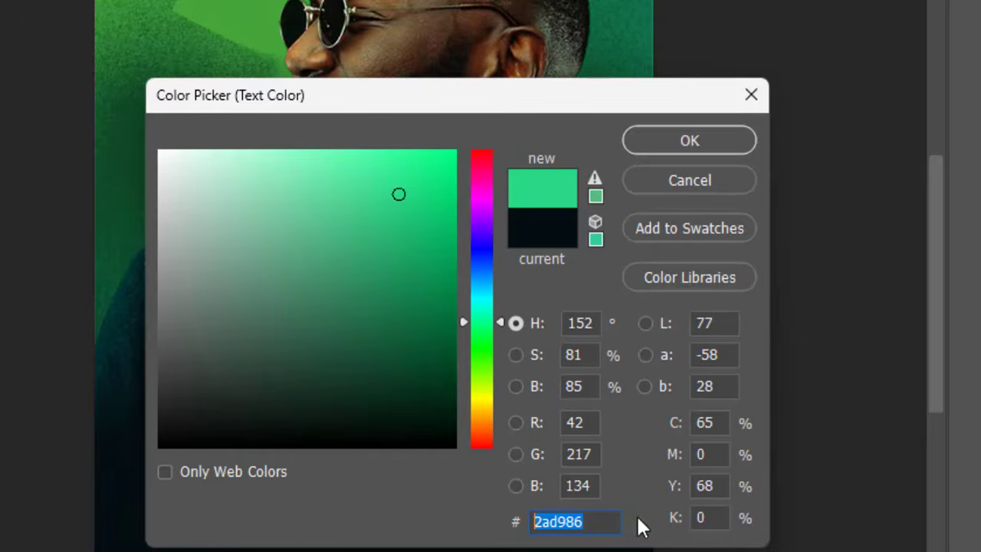
{"action": "left_click", "coordinate": [714, 132]}
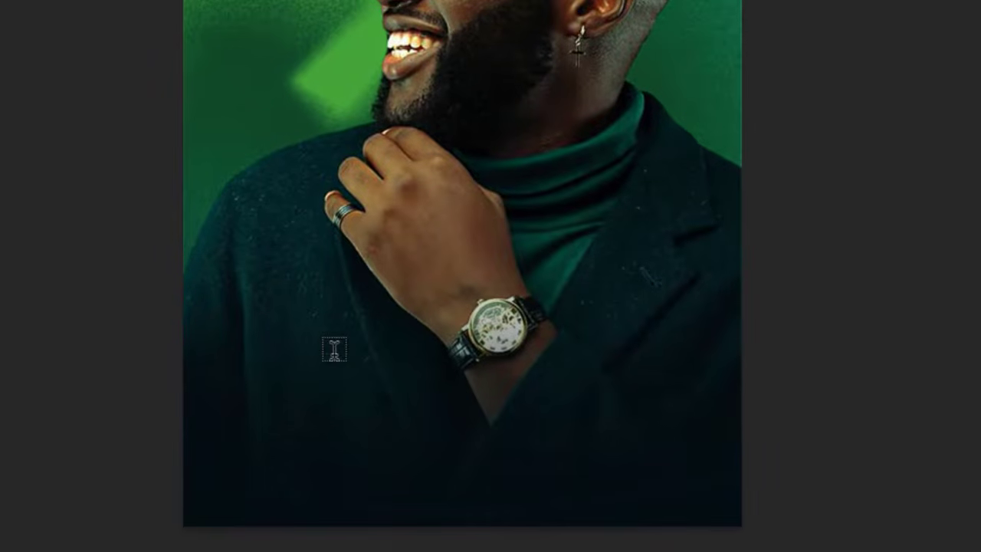
- Add the text "GET YOUR" across the lower part of the coat and move it down below the watch
{"action": "left_click", "coordinate": [331, 350]}
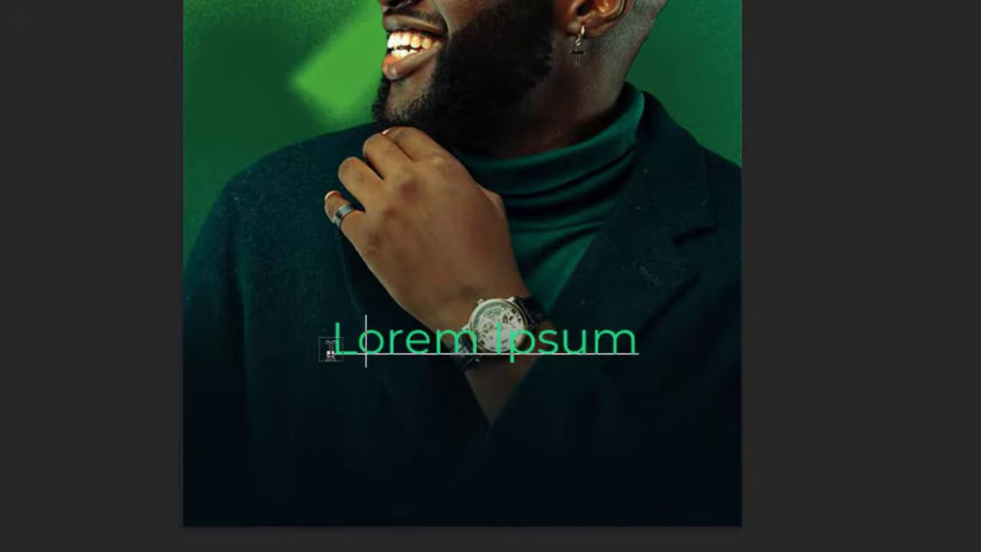
{"action": "type", "text": "GET YO"}
{"action": "type", "text": "UR"}
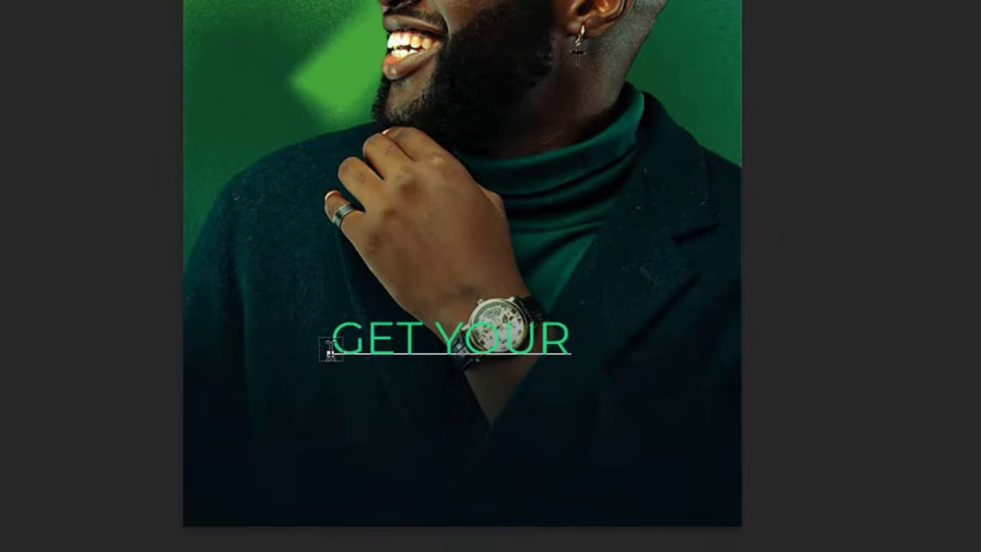
{"action": "key", "text": "ctrl+Return"}
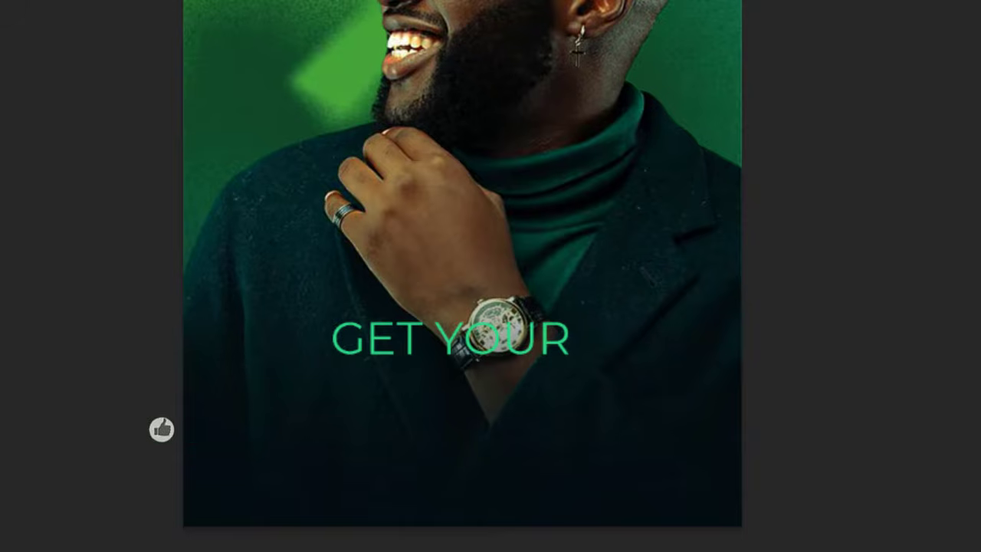
{"action": "key", "text": "ctrl+t"}
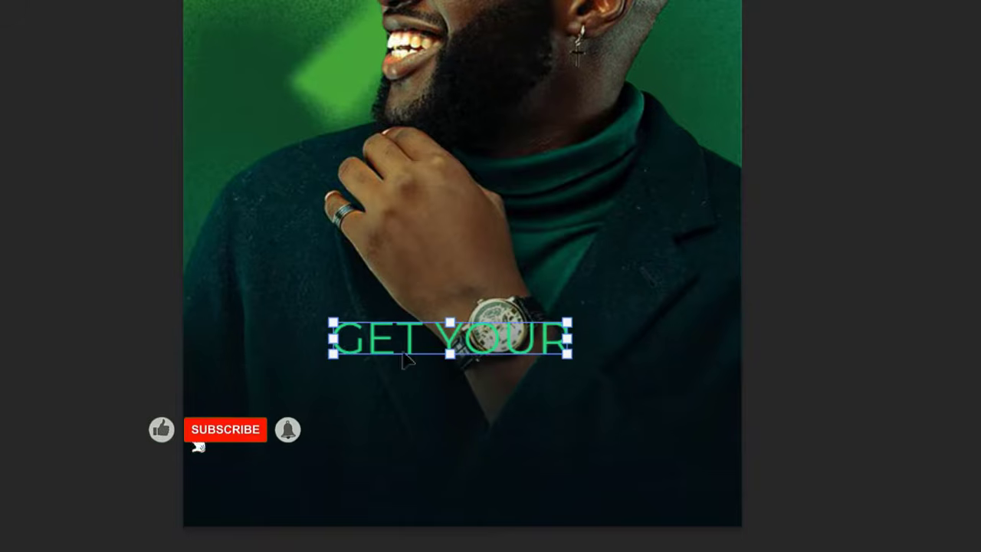
{"action": "left_click_drag", "start_coordinate": [410, 342], "coordinate": [391, 411]}
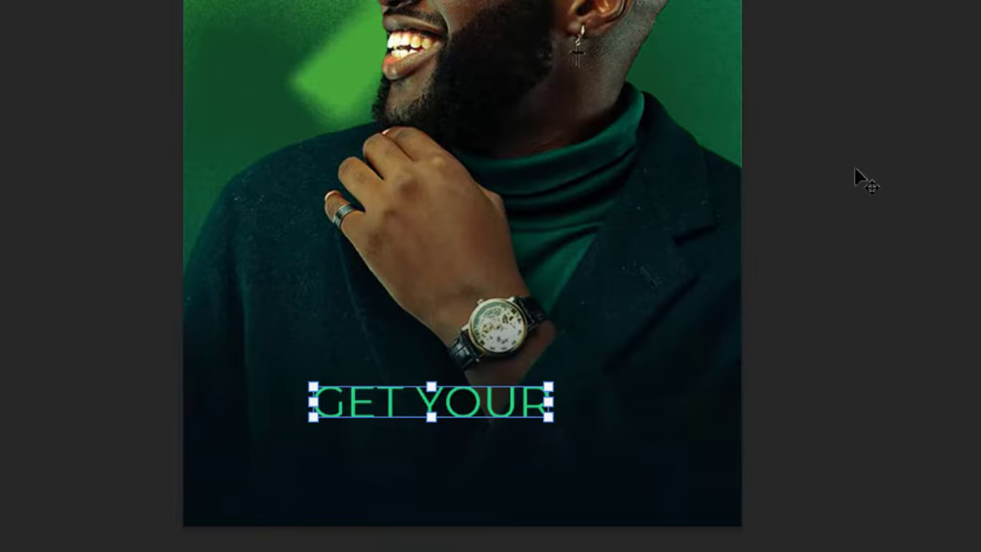
- Duplicate the "GET YOUR" text directly beneath itself and change the copy to "SWAG ON"
{"action": "left_click_drag", "start_coordinate": [597, 418], "coordinate": [593, 291]}
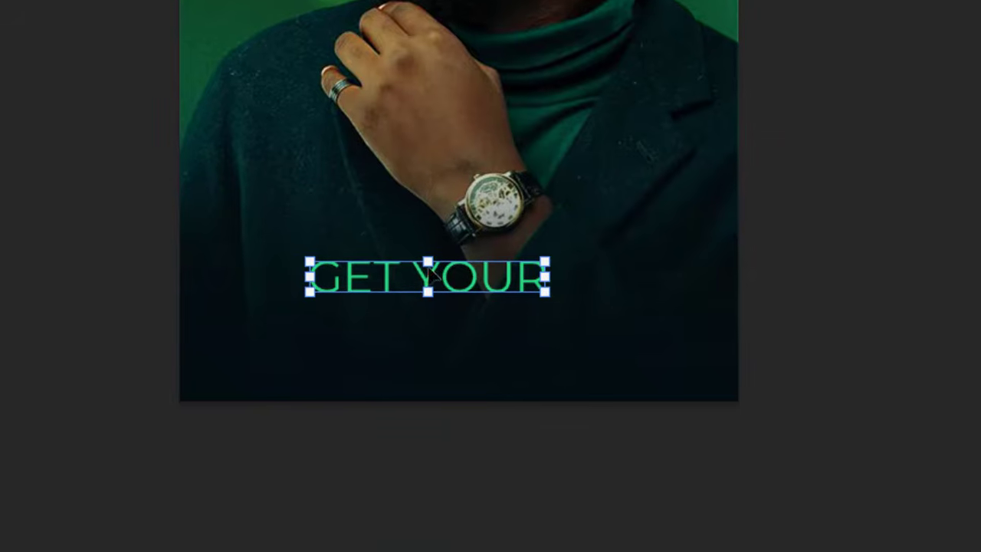
{"action": "left_click_drag", "start_coordinate": [385, 272], "coordinate": [386, 341]}
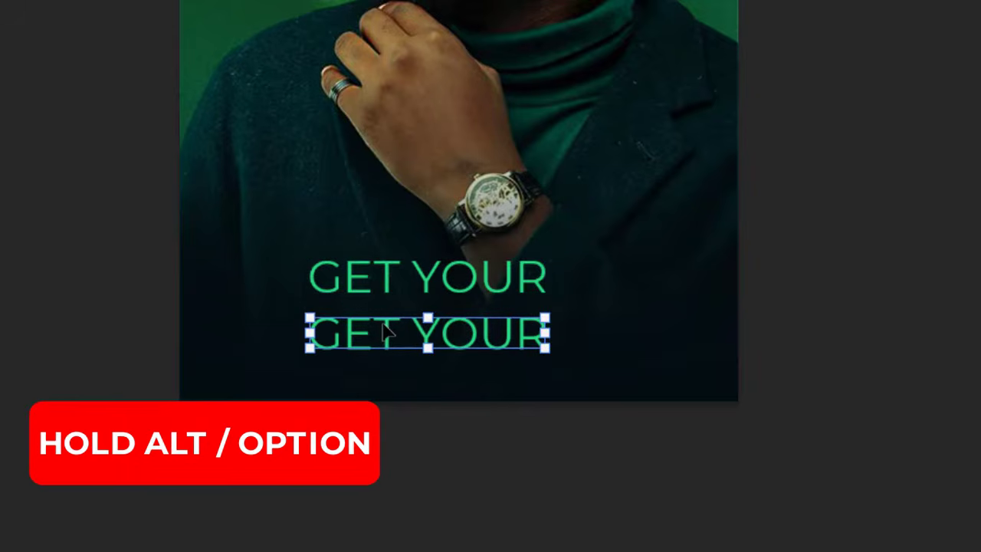
{"action": "double_click", "coordinate": [384, 330]}
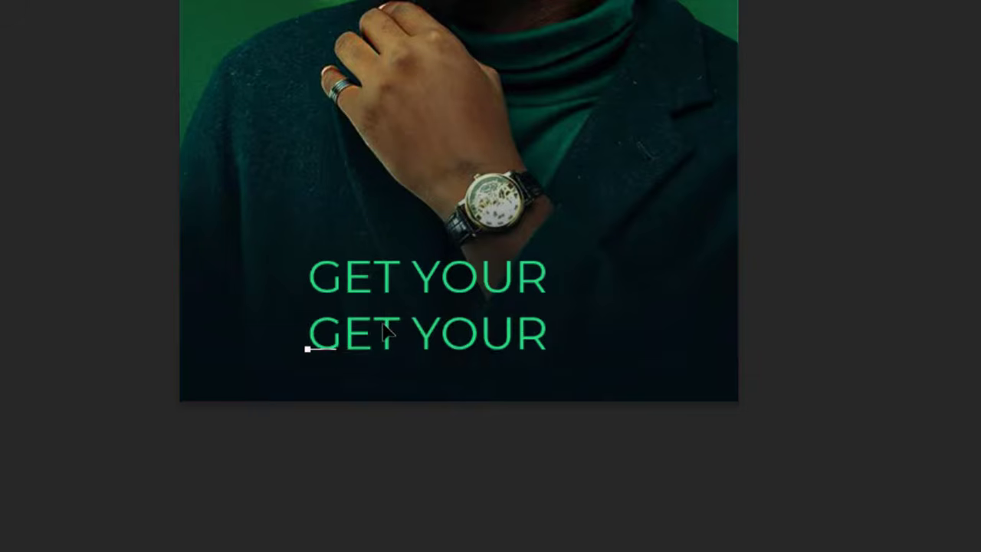
{"action": "type", "text": "SWAG ON"}
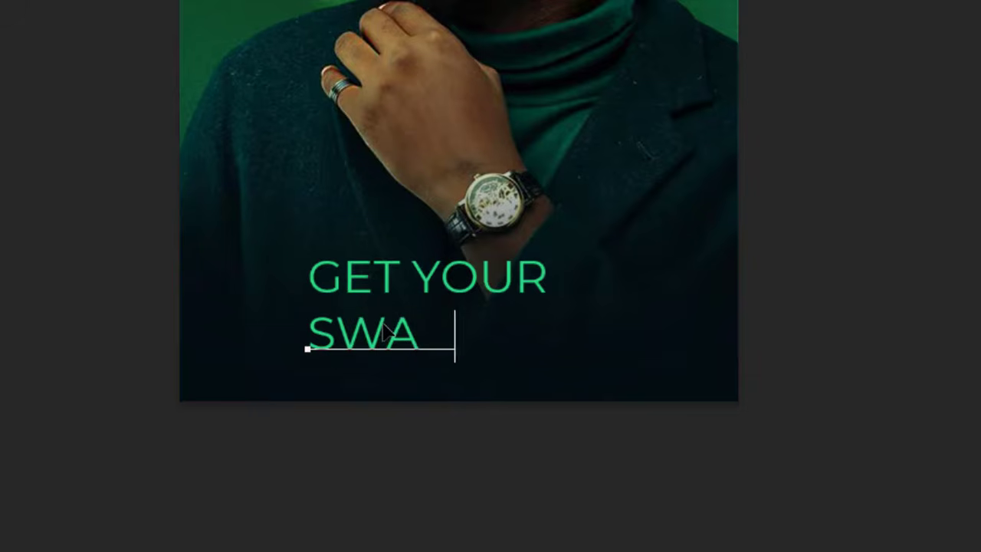
{"action": "key", "text": "ctrl+Return"}
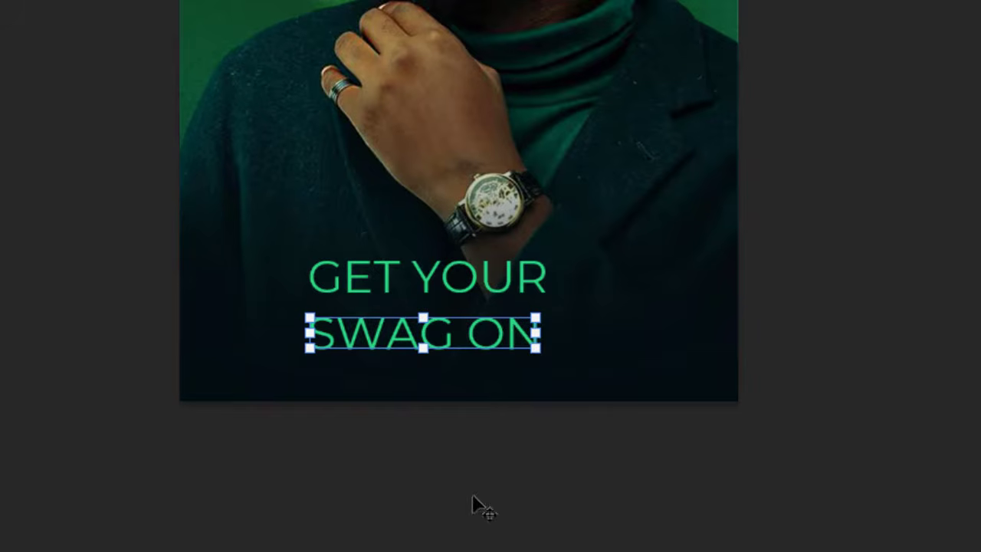
- Change the font of the "SWAG ON" text to Basement Grotesque
{"action": "left_click_drag", "start_coordinate": [768, 216], "coordinate": [756, 278]}
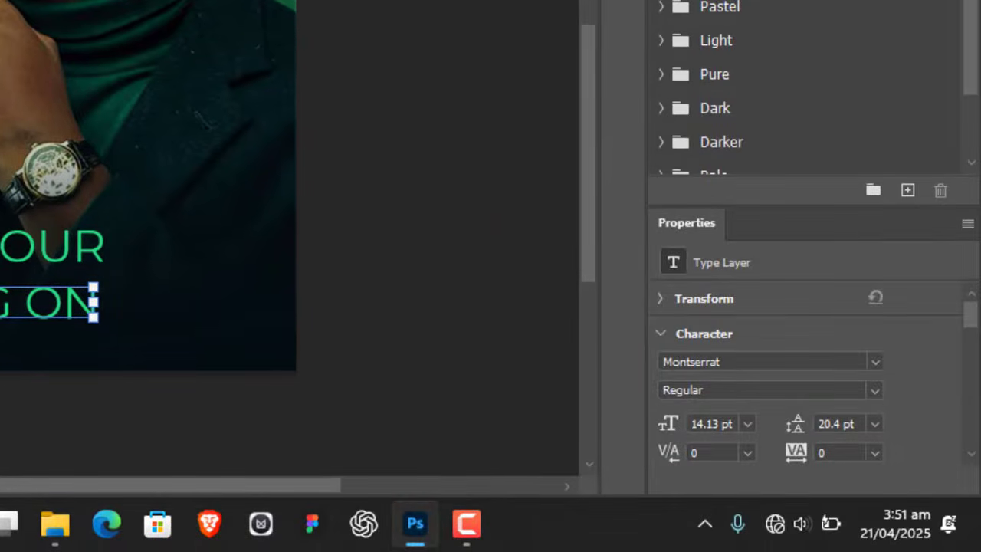
{"action": "left_click", "coordinate": [679, 0]}
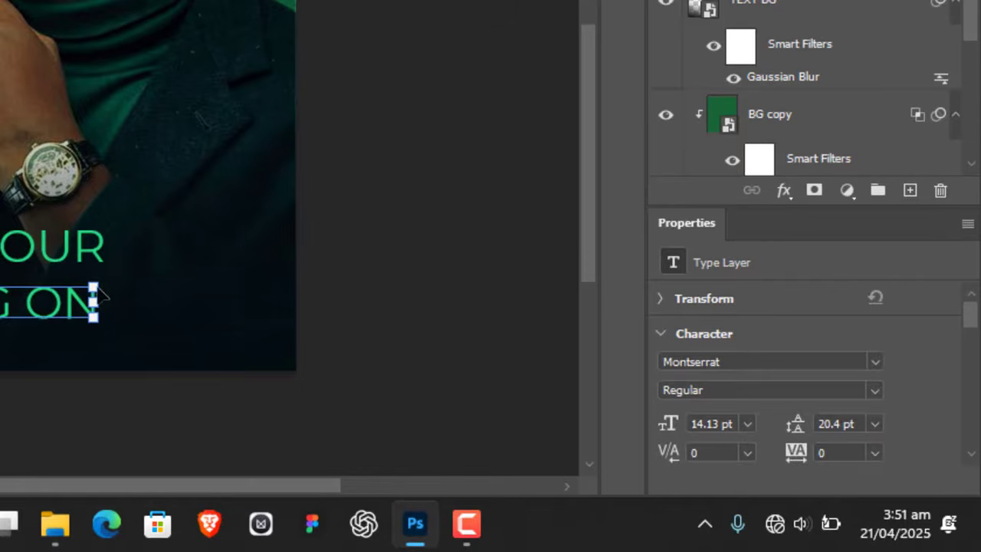
{"action": "left_click", "coordinate": [867, 358]}
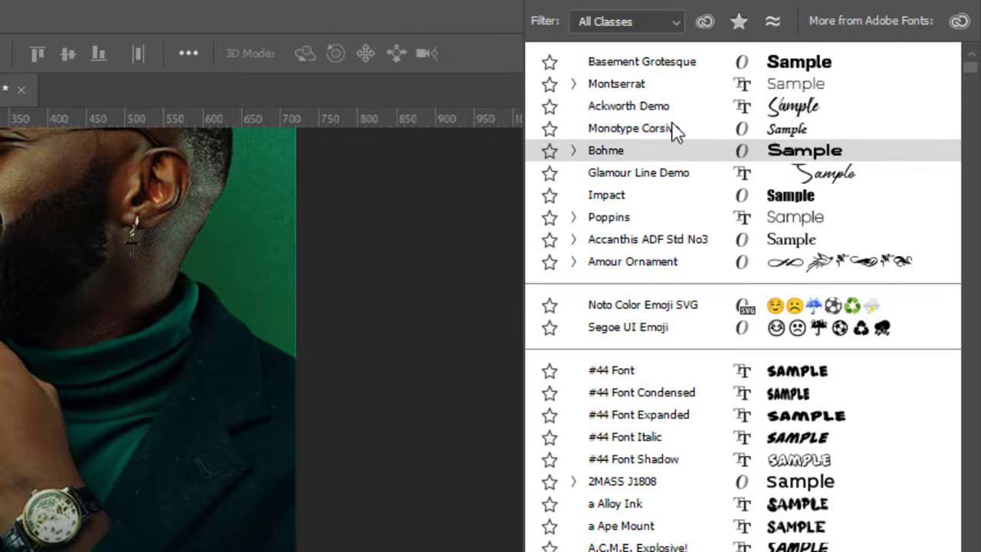
{"action": "left_click", "coordinate": [668, 66]}
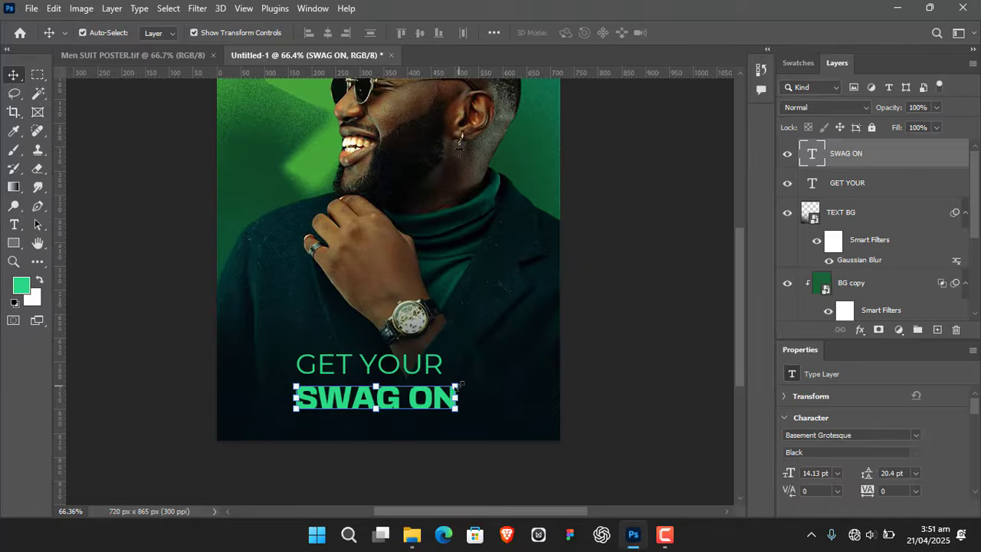
- Enlarge the "SWAG ON" text to about 15 pt, nudge it up closer to "GET YOUR" and hide the transform outline
{"action": "left_click_drag", "start_coordinate": [458, 385], "coordinate": [467, 382]}
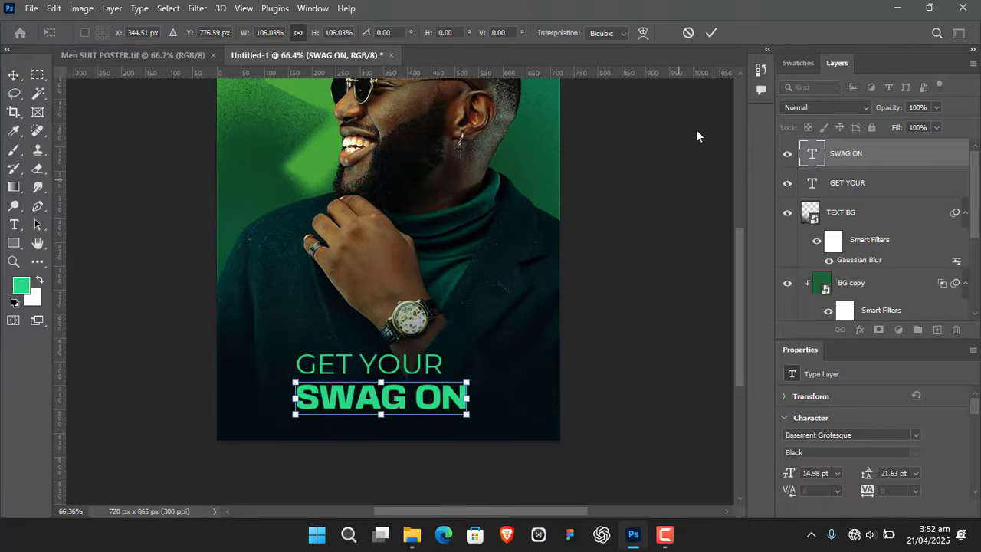
{"action": "left_click", "coordinate": [711, 32]}
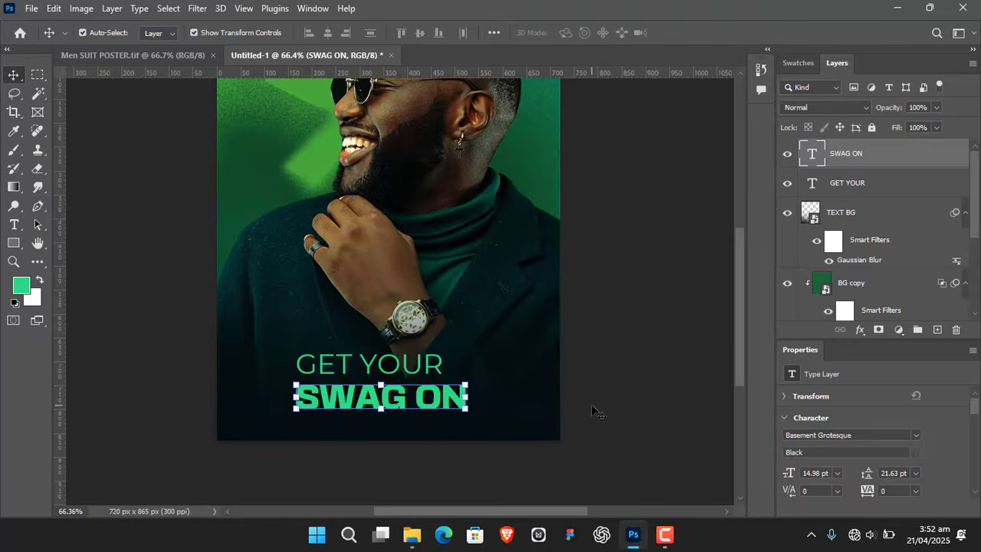
{"action": "key", "text": "Up"}
{"action": "key", "text": "Up"}
{"action": "key", "text": "Up"}
{"action": "key", "text": "Up"}
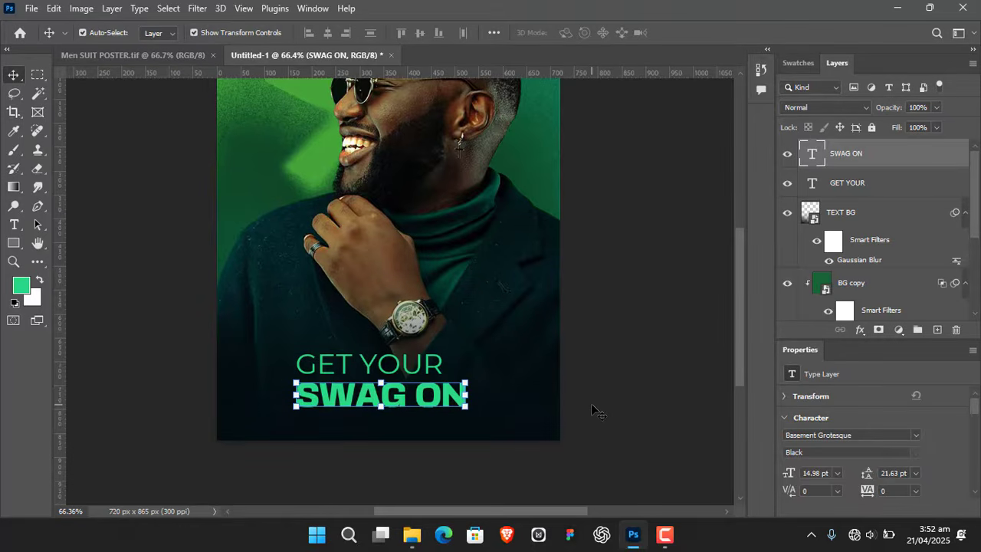
{"action": "key", "text": "Up"}
{"action": "key", "text": "Up"}
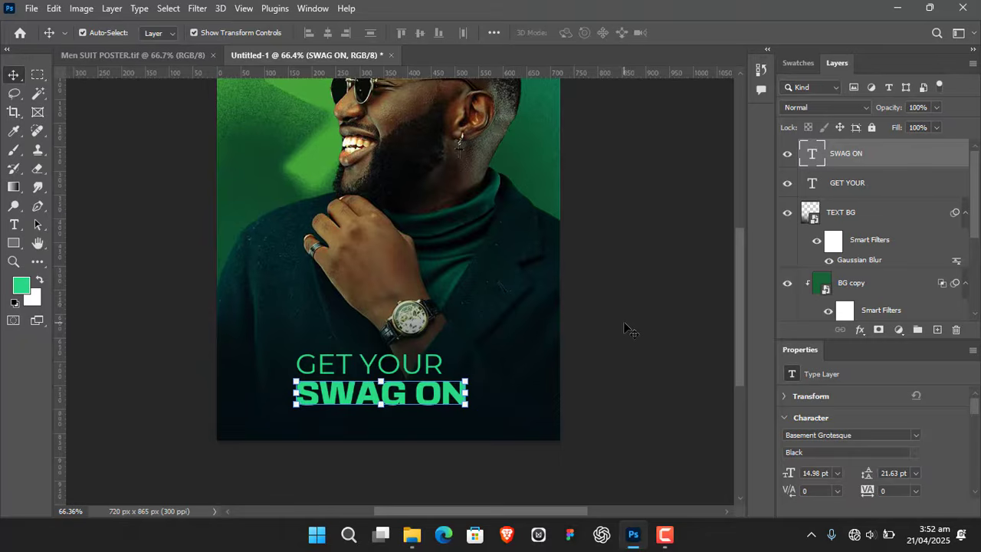
{"action": "key", "text": "Up"}
{"action": "key", "text": "ctrl+h"}
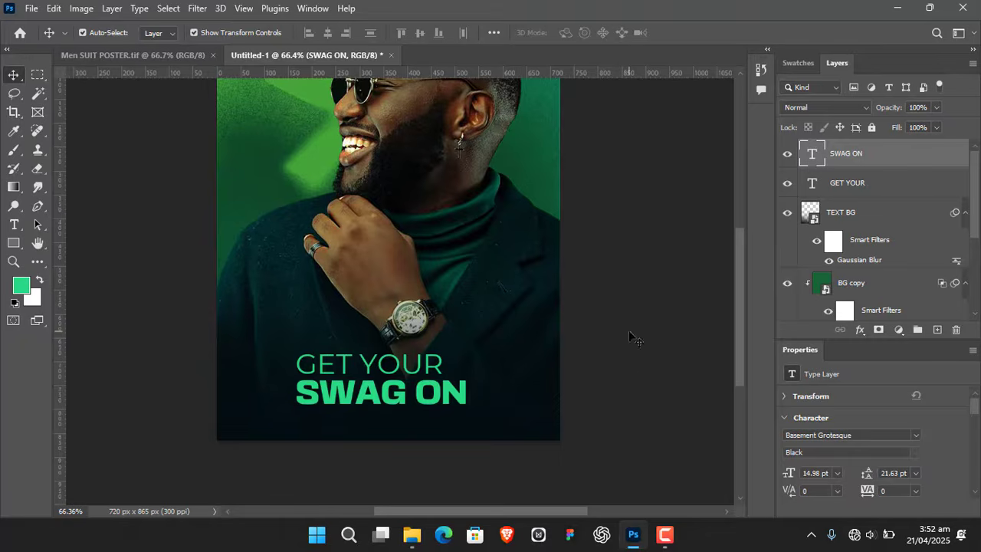
{"action": "left_click", "coordinate": [587, 394]}
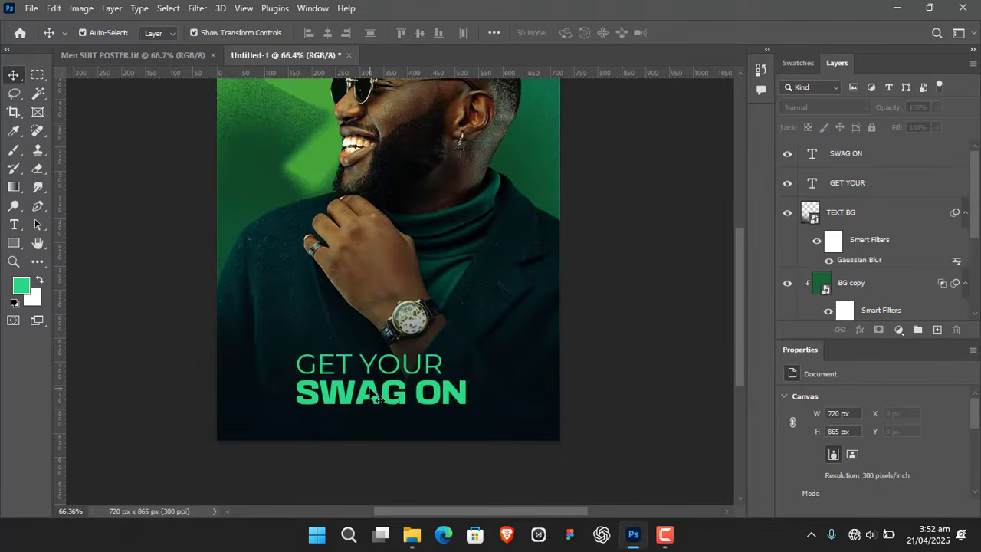
- Scale the "SWAG ON" text up again to about 16 pt, keeping it left-aligned with "GET YOUR"
{"action": "left_click", "coordinate": [455, 402]}
{"action": "left_click_drag", "start_coordinate": [467, 375], "coordinate": [480, 376]}
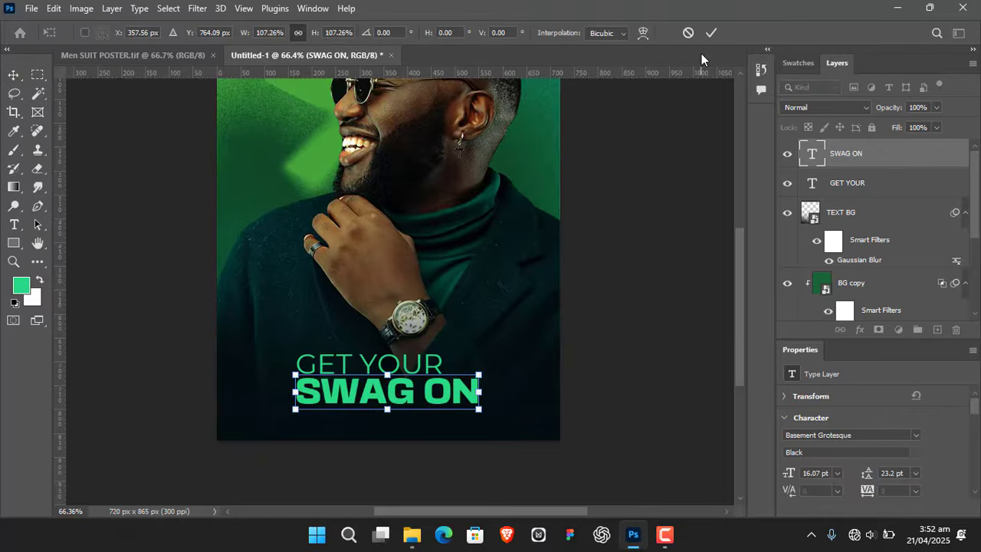
{"action": "key", "text": "Return"}
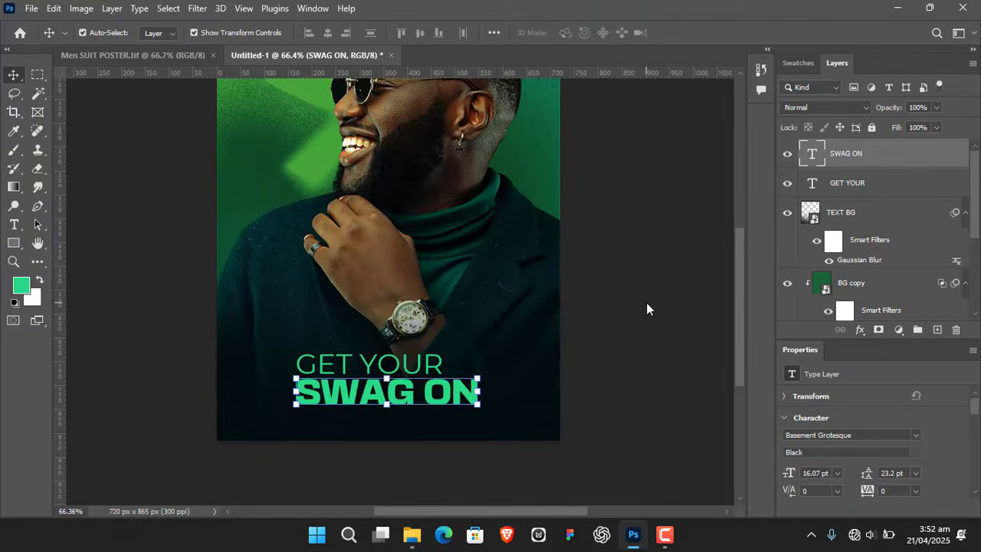
{"action": "left_click", "coordinate": [646, 308]}
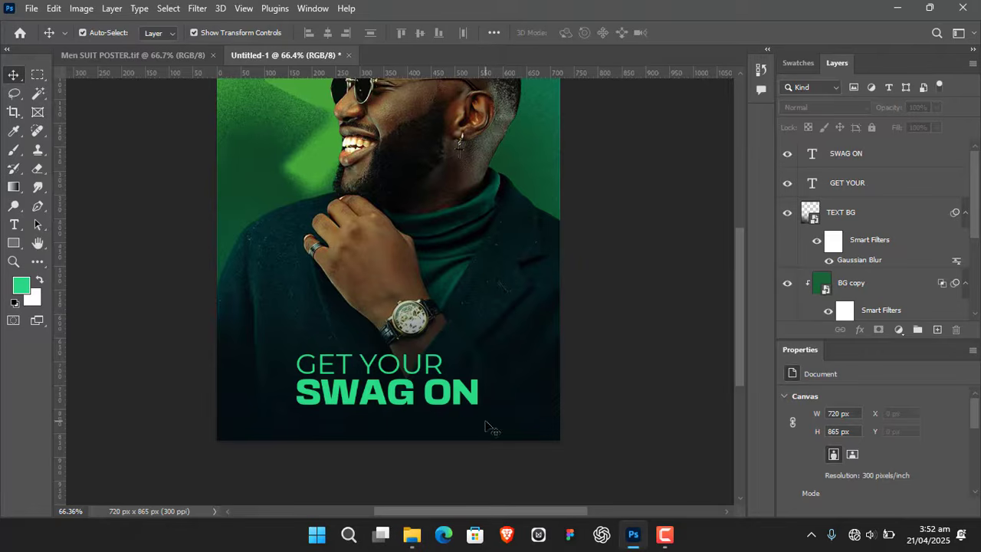
- Add an outside stroke to the "SWAG ON" text with 5 px size, 20% opacity and green color #41a737
{"action": "left_click", "coordinate": [470, 397]}
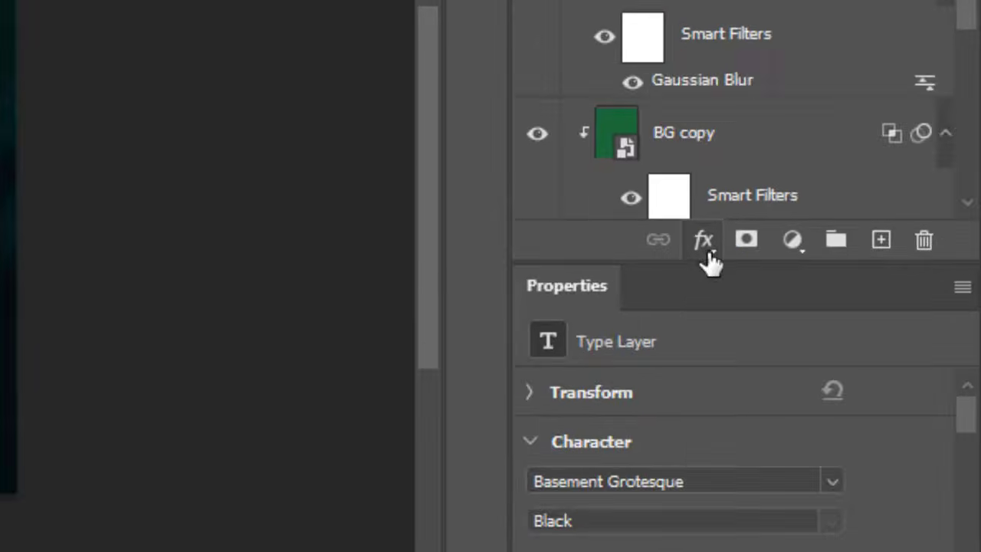
{"action": "left_click", "coordinate": [754, 378]}
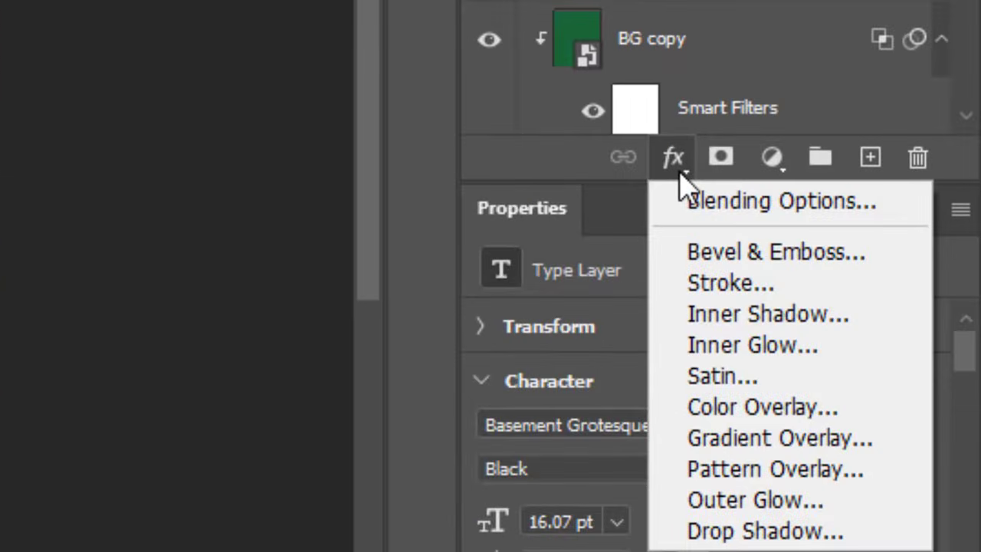
{"action": "left_click", "coordinate": [752, 290]}
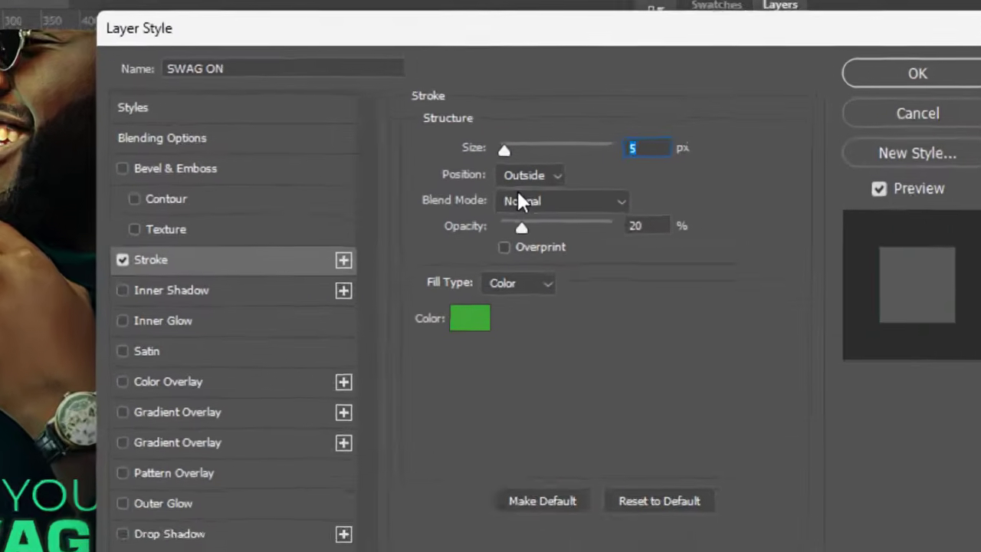
{"action": "left_click_drag", "start_coordinate": [585, 38], "coordinate": [338, 61]}
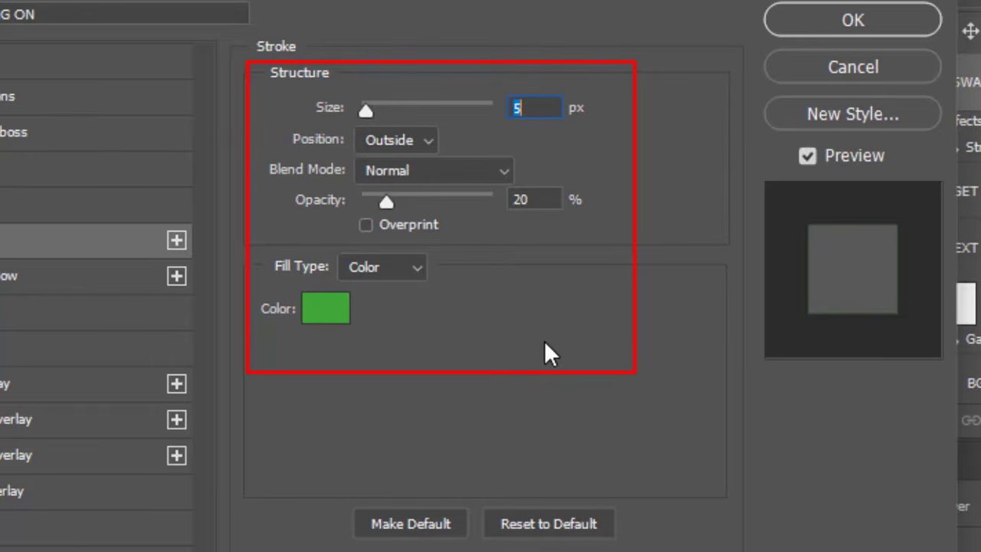
{"action": "left_click", "coordinate": [320, 311]}
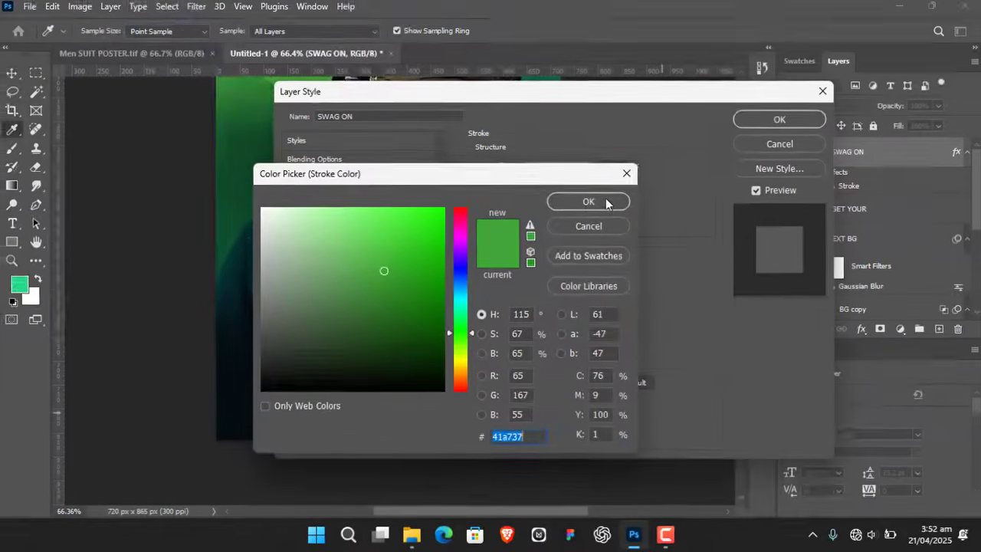
{"action": "left_click", "coordinate": [587, 199]}
{"action": "left_click", "coordinate": [754, 122]}
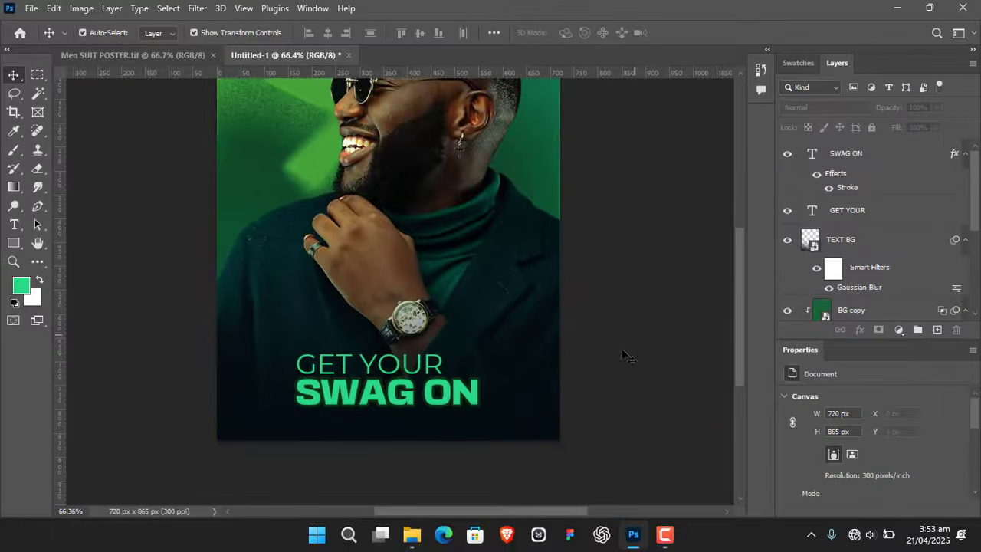
- Duplicate the "GET YOUR" text beneath "SWAG ON" and change the copy to "50% DISCOUNT"
{"action": "left_click", "coordinate": [353, 370]}
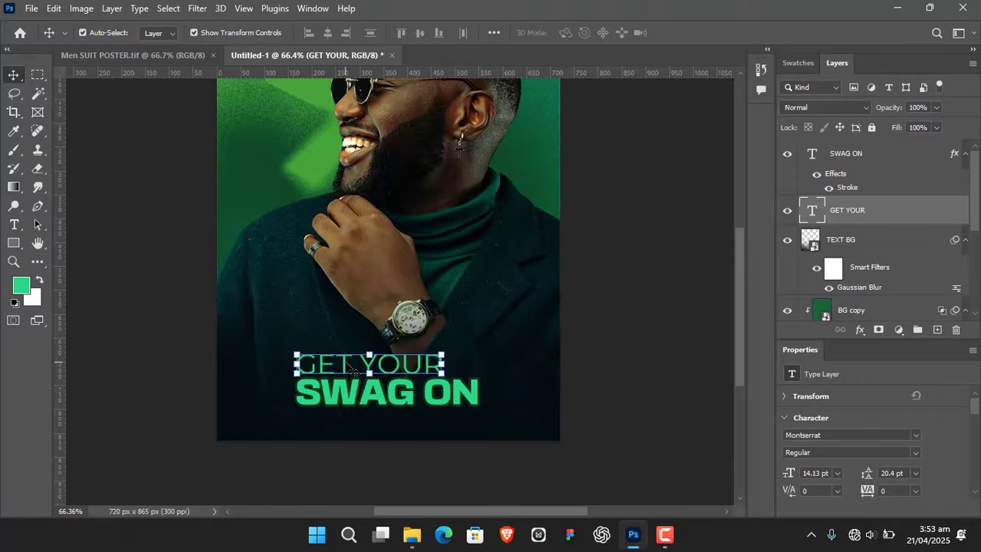
{"action": "left_click_drag", "start_coordinate": [354, 372], "coordinate": [347, 420]}
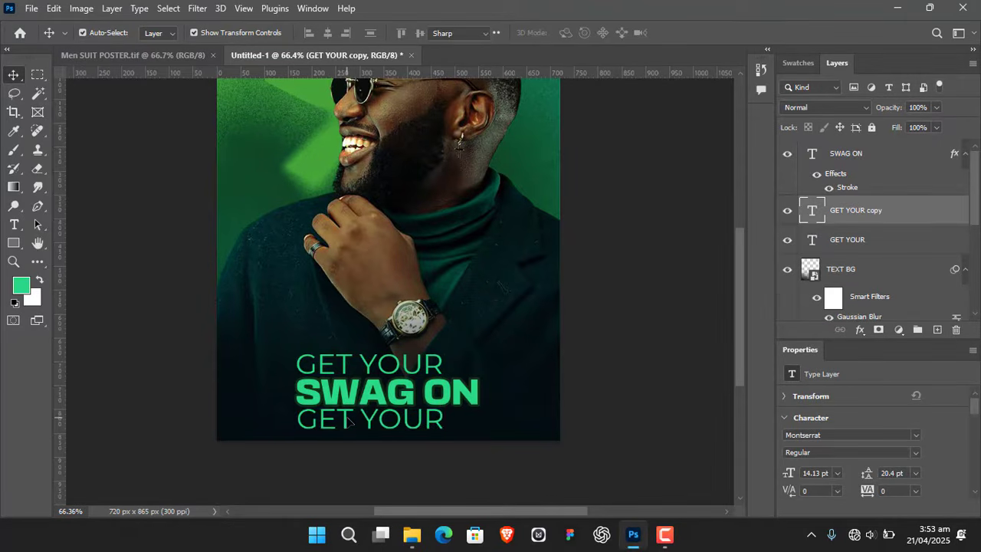
{"action": "double_click", "coordinate": [347, 420]}
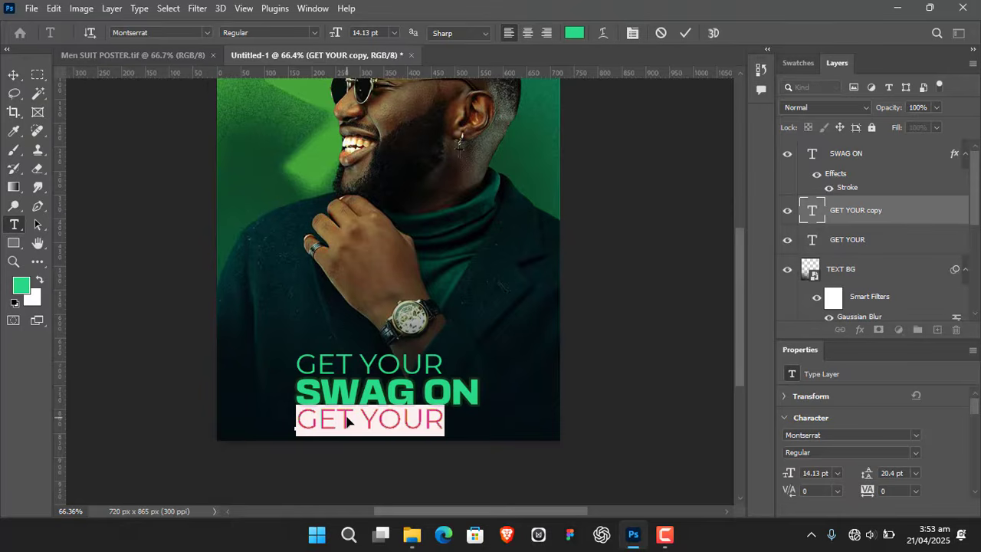
{"action": "type", "text": "50"}
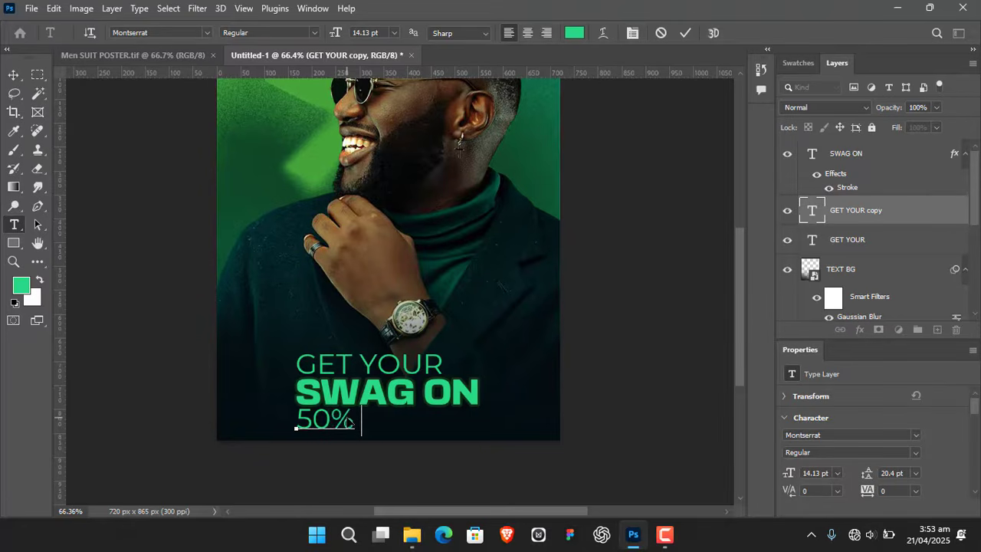
{"action": "type", "text": "% DISCOUNT"}
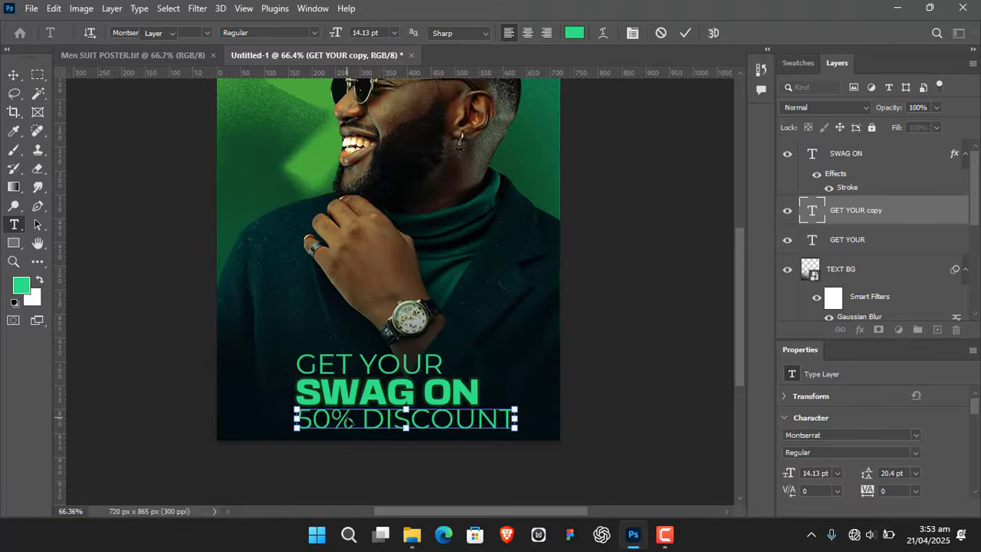
{"action": "key", "text": "ctrl+Return"}
{"action": "key", "text": "v"}
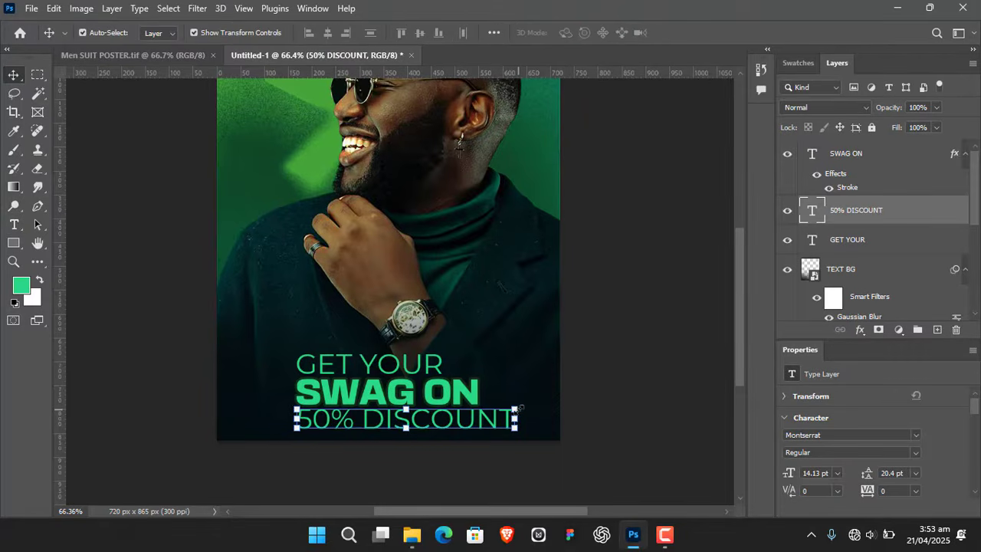
- Scale the "50% DISCOUNT" text down to about 6.6 pt and set its color to white, #ffffff
{"action": "left_click_drag", "start_coordinate": [515, 410], "coordinate": [418, 416]}
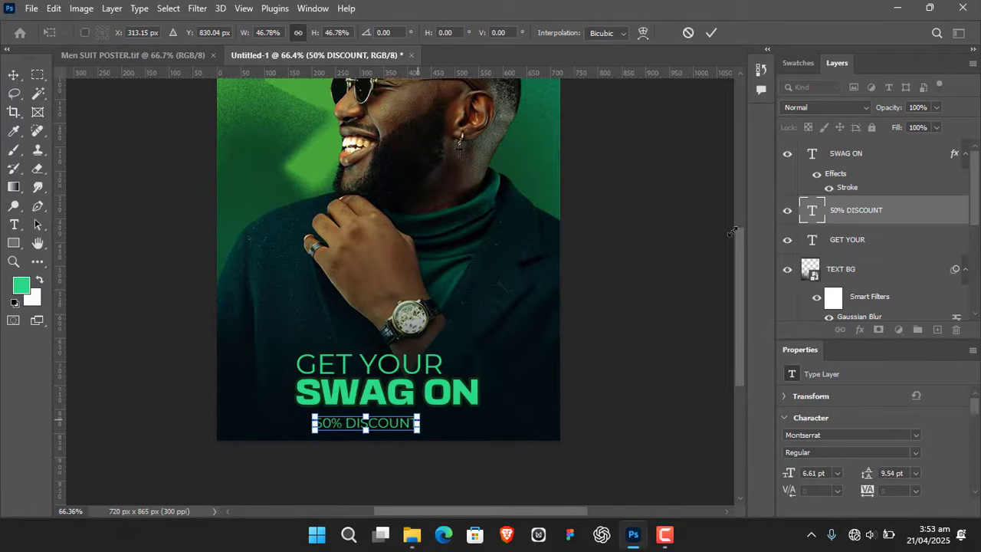
{"action": "left_click", "coordinate": [707, 35]}
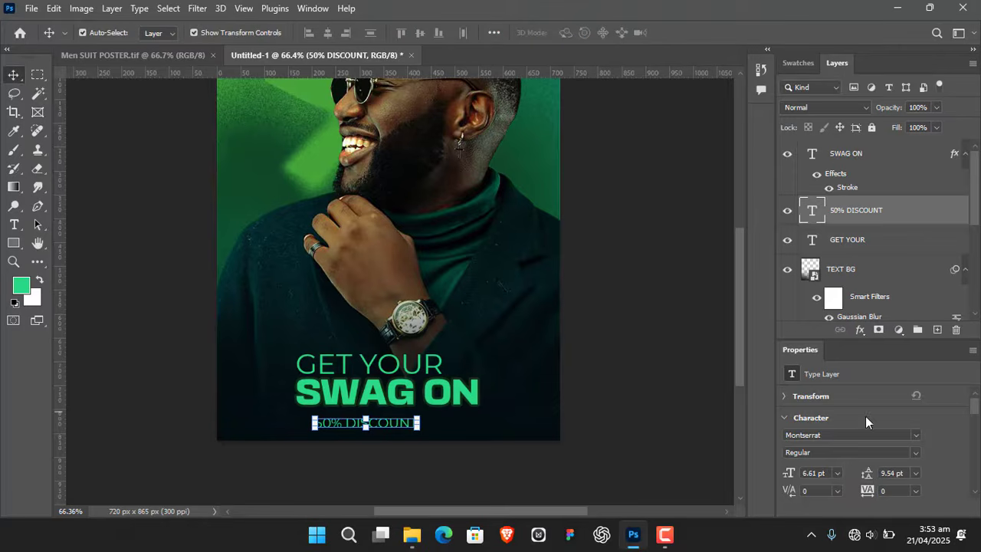
{"action": "scroll", "coordinate": [920, 445], "scroll_direction": "down", "scroll_amount": 4}
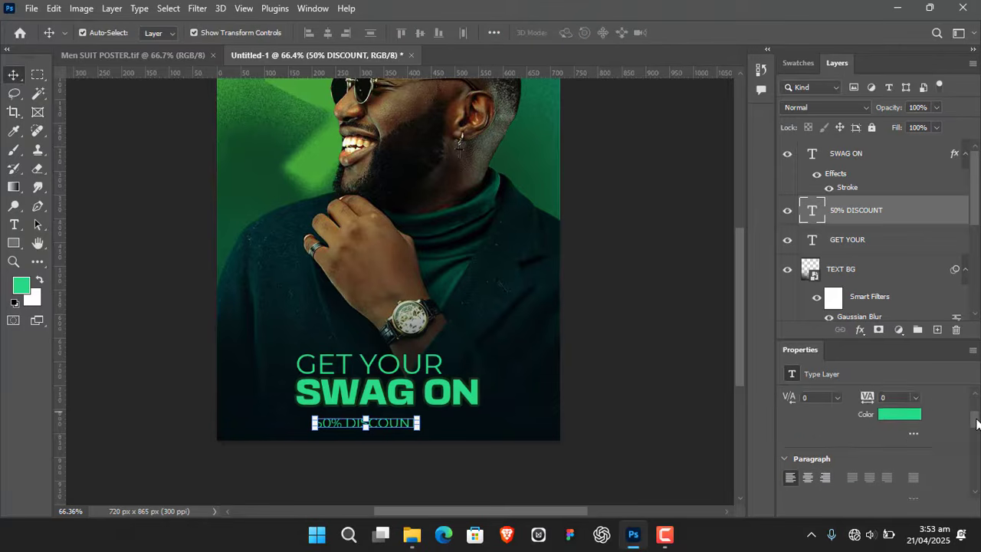
{"action": "left_click", "coordinate": [906, 425]}
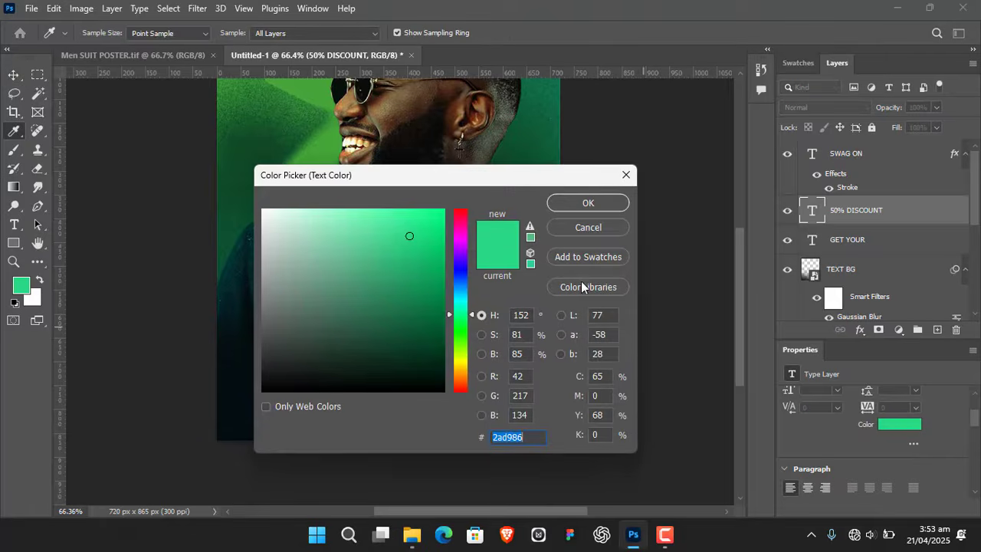
{"action": "type", "text": "ffffff"}
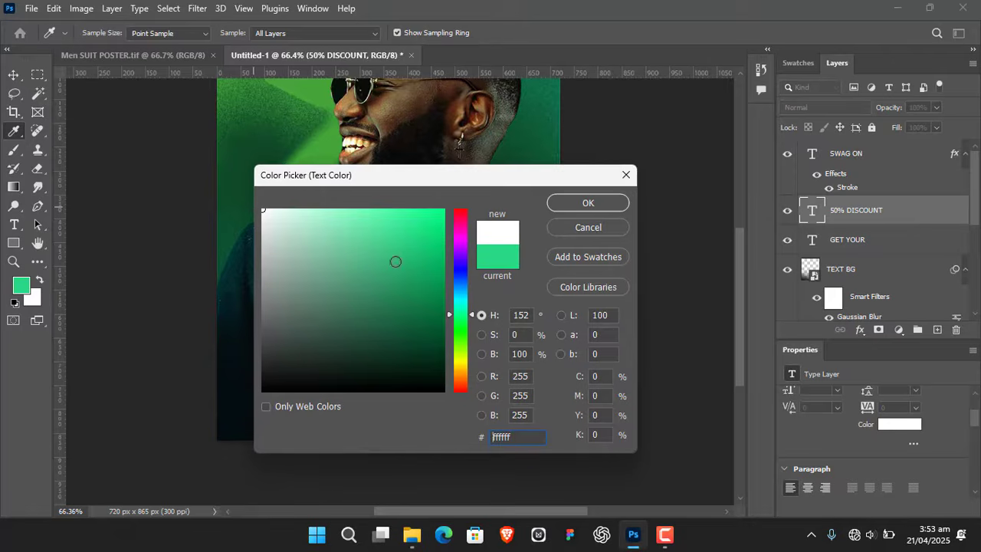
{"action": "left_click", "coordinate": [589, 201]}
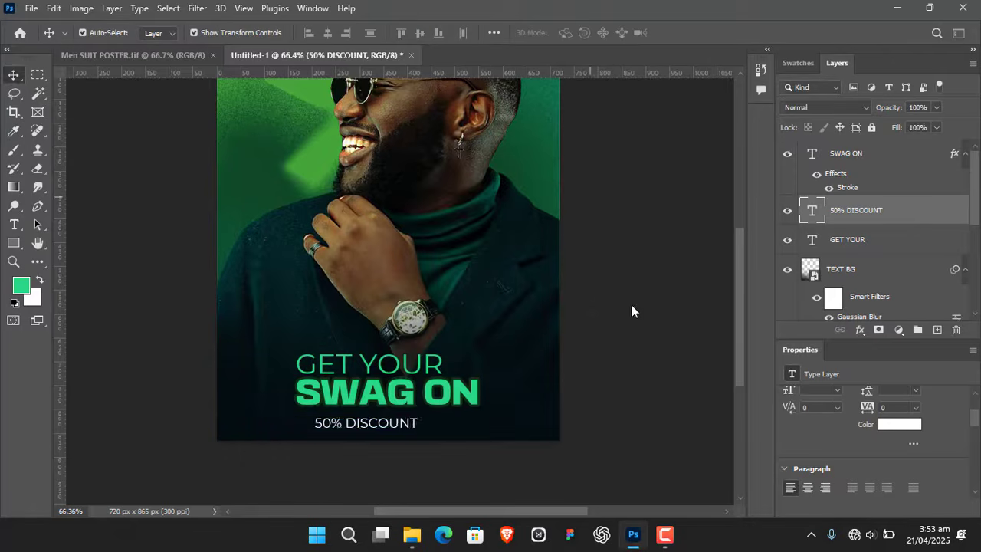
{"action": "left_click", "coordinate": [653, 199]}
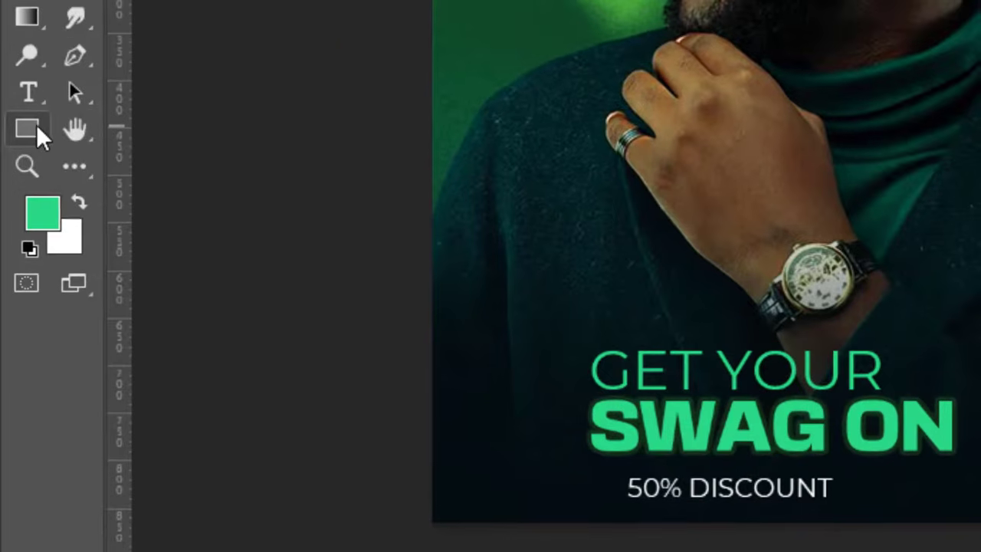
- Draw a rectangle about 295 × 35 px over the "50% DISCOUNT" text with the green fill #2ad986
{"action": "right_click", "coordinate": [18, 242]}
{"action": "left_click", "coordinate": [102, 137]}
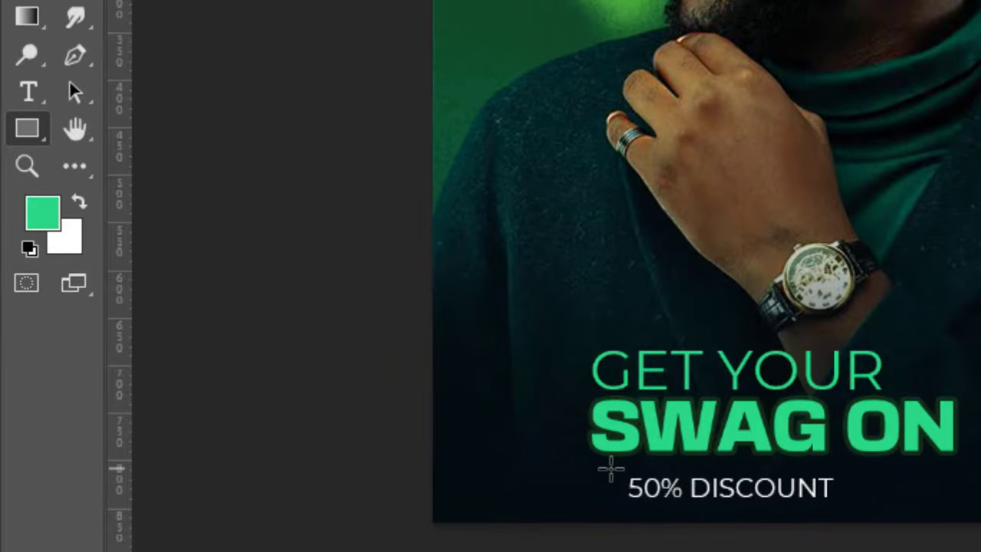
{"action": "left_click_drag", "start_coordinate": [609, 469], "coordinate": [888, 502]}
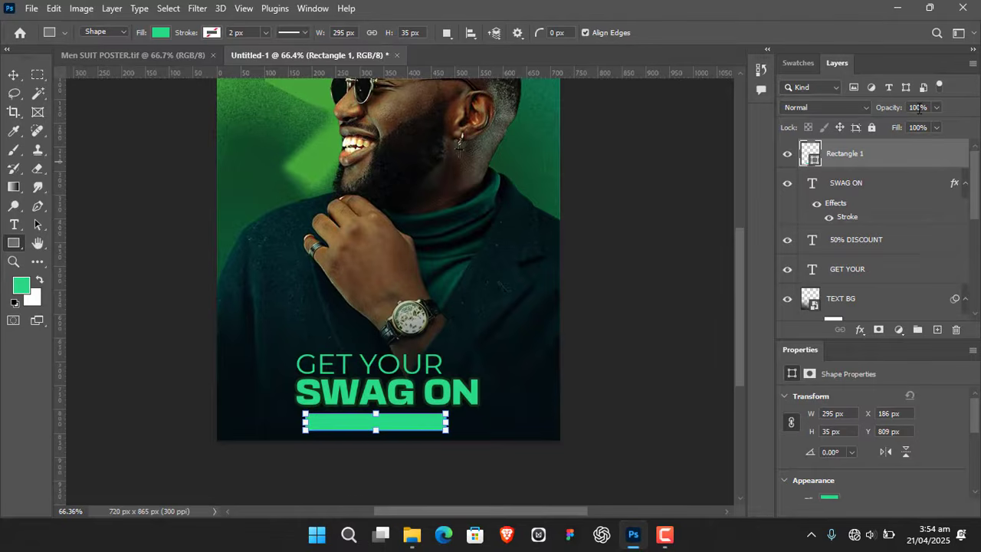
{"action": "left_click", "coordinate": [166, 32]}
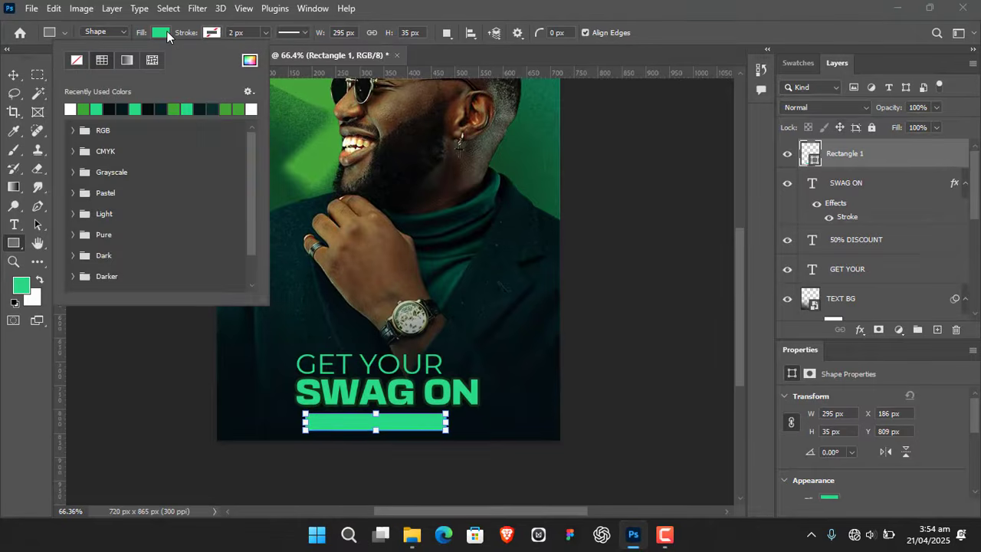
{"action": "left_click", "coordinate": [248, 61]}
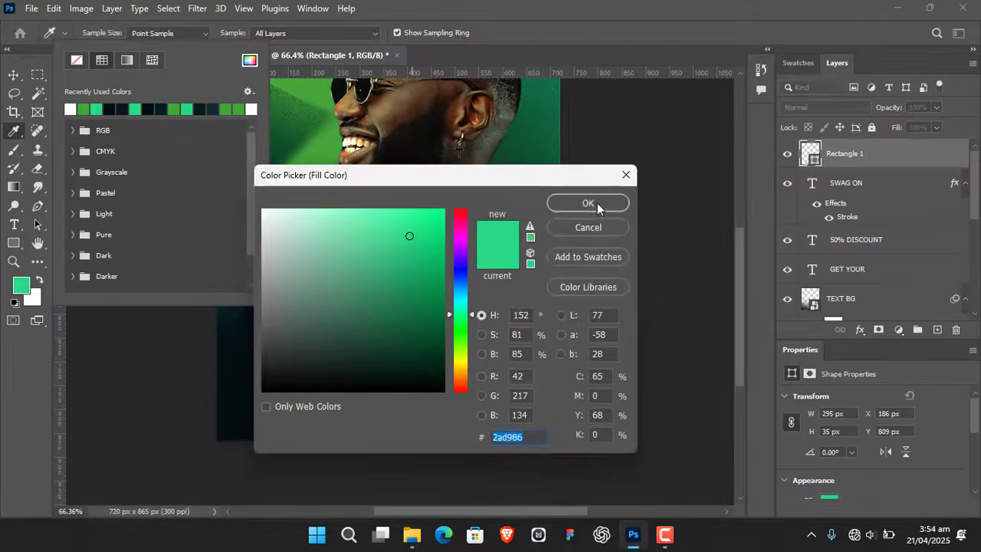
{"action": "left_click", "coordinate": [588, 204]}
{"action": "left_click", "coordinate": [164, 35]}
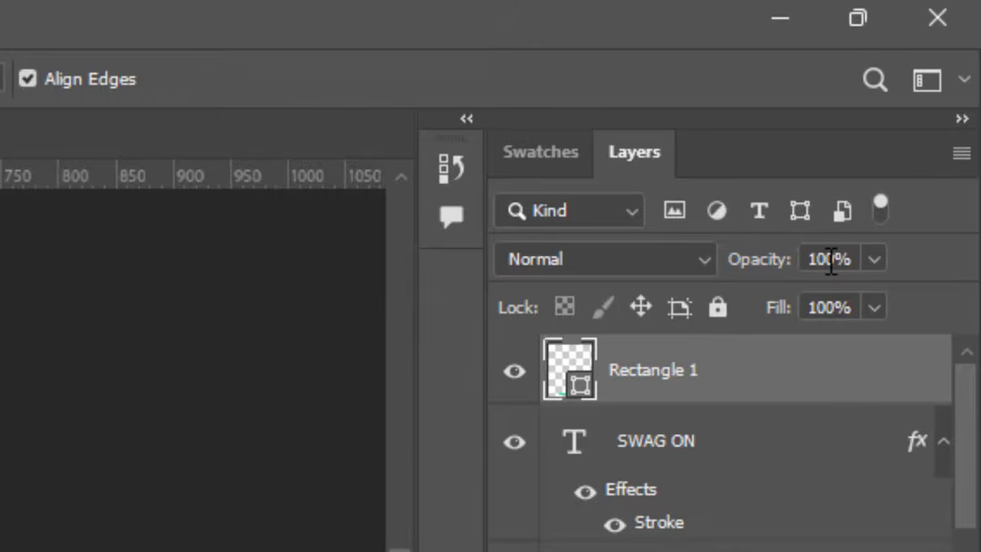
- Set the rectangle's opacity to 14% and move the "50% DISCOUNT" text layer above it
{"action": "left_click", "coordinate": [816, 259]}
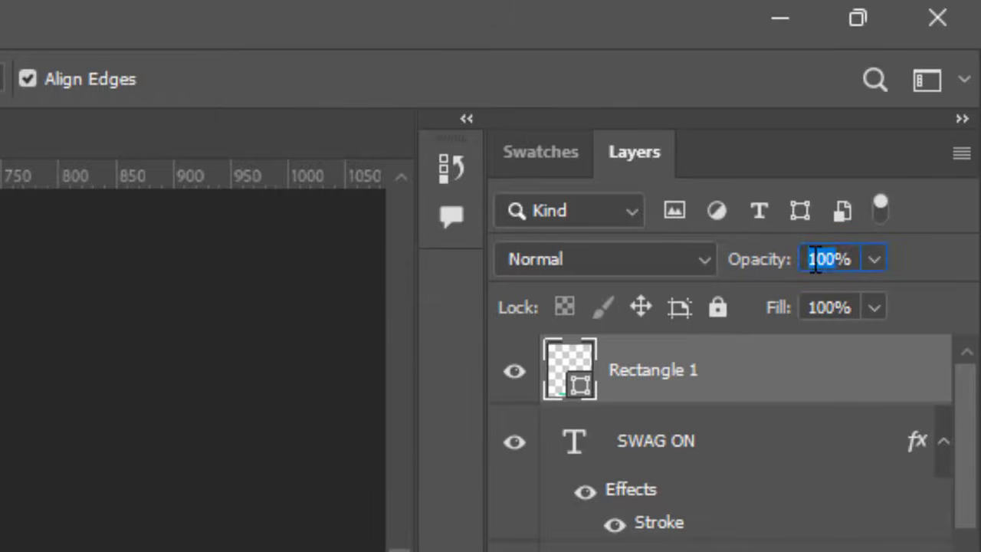
{"action": "type", "text": "14"}
{"action": "key", "text": "Return"}
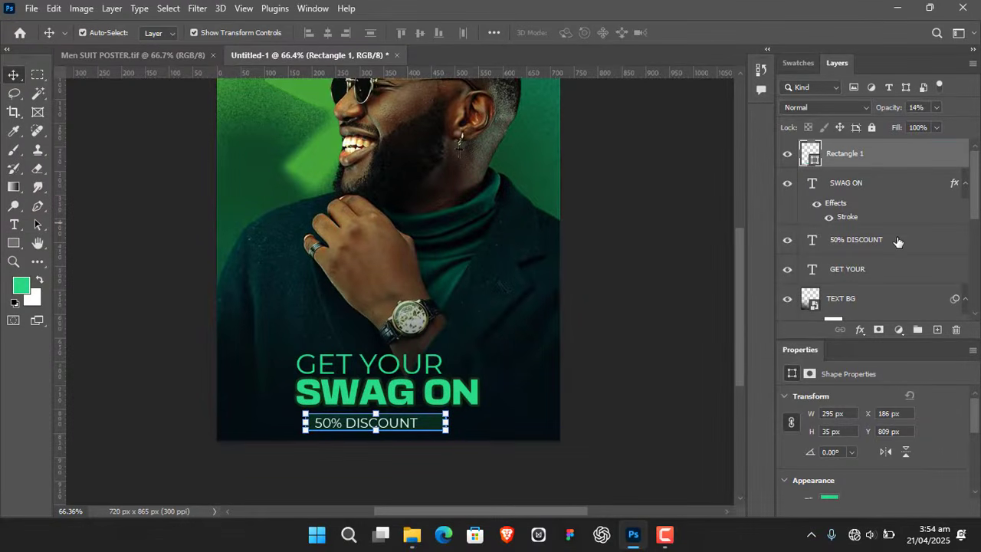
{"action": "mouse_move", "coordinate": [898, 242]}
{"action": "left_mouse_down"}
{"action": "mouse_move", "coordinate": [907, 136]}
{"action": "mouse_move", "coordinate": [904, 150]}
{"action": "left_mouse_up"}
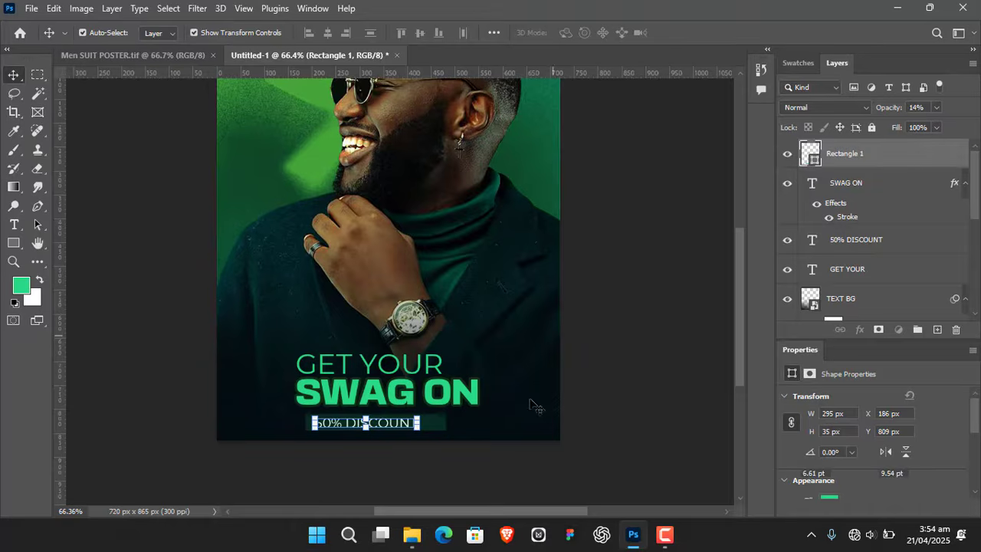
{"action": "left_click", "coordinate": [623, 278]}
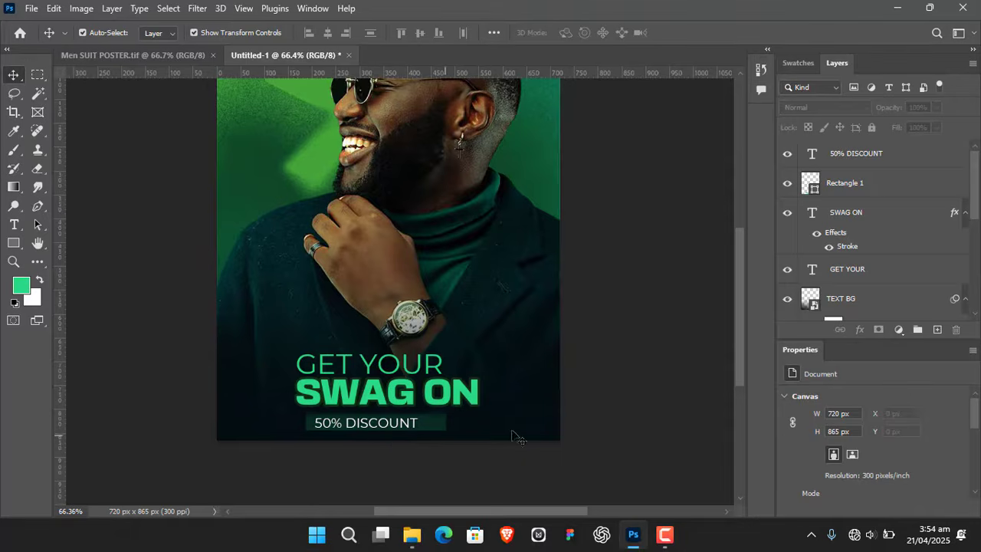
- Nudge the "50% DISCOUNT" text and its rectangle together about 4 px to the right
{"action": "left_click", "coordinate": [903, 163]}
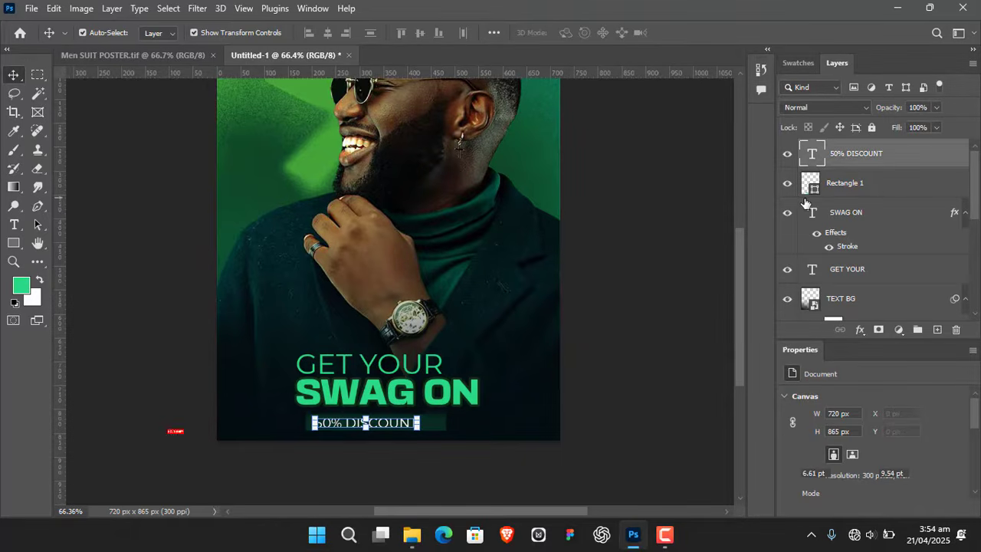
{"action": "left_click", "coordinate": [805, 197]}
{"action": "left_click", "coordinate": [882, 156], "text": "shift"}
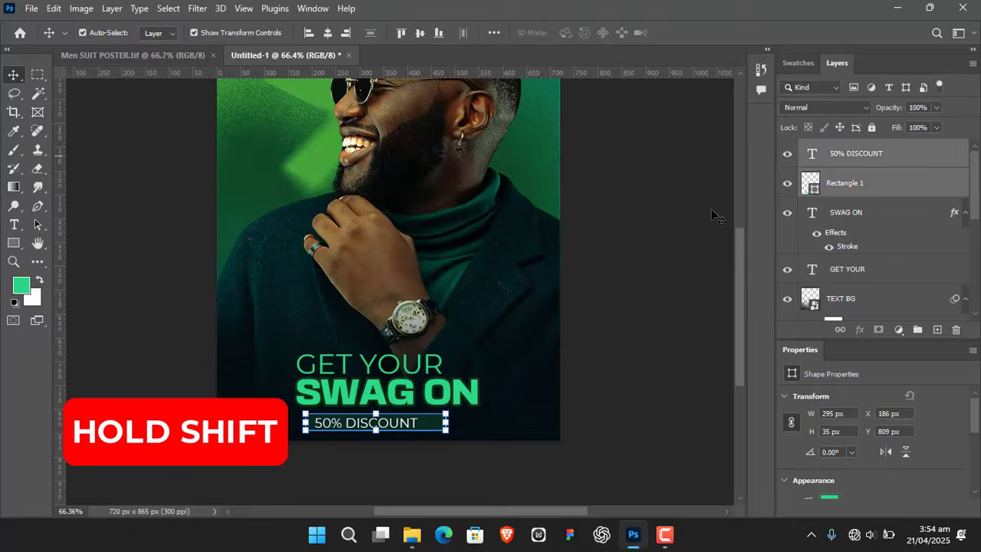
{"action": "key", "text": "Right"}
{"action": "key", "text": "Right"}
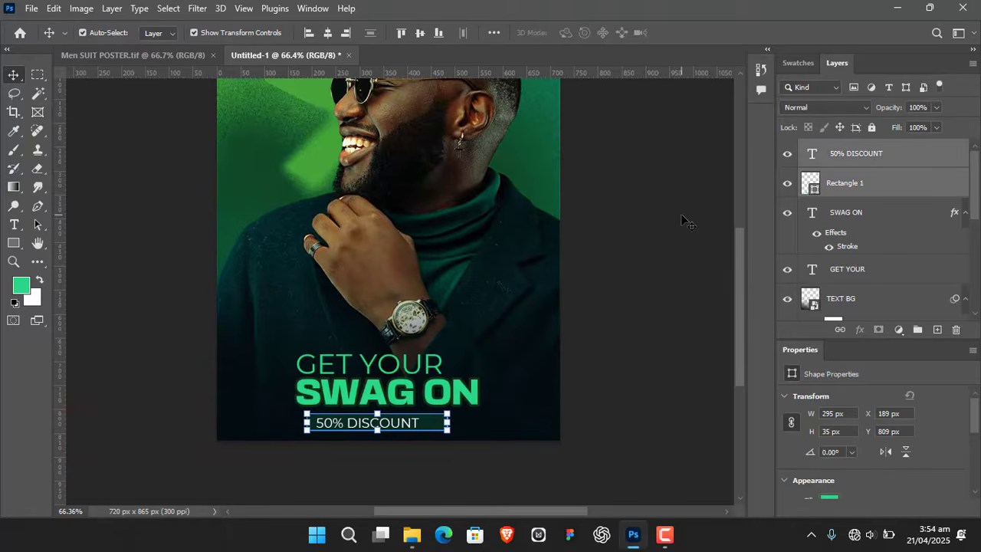
{"action": "left_click", "coordinate": [617, 332]}
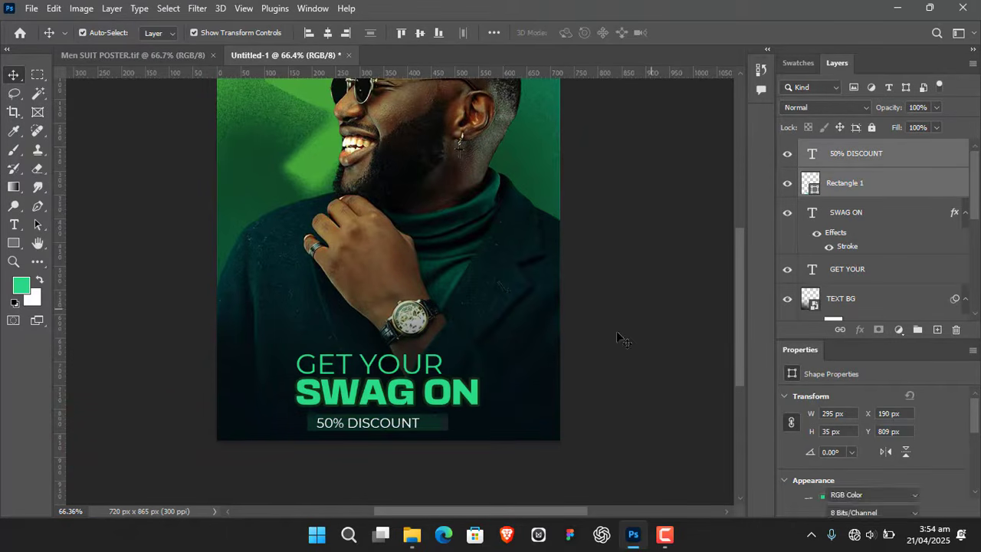
- Center the "SWAG ON" text horizontally, aligned to the canvas
{"action": "left_click", "coordinate": [395, 398]}
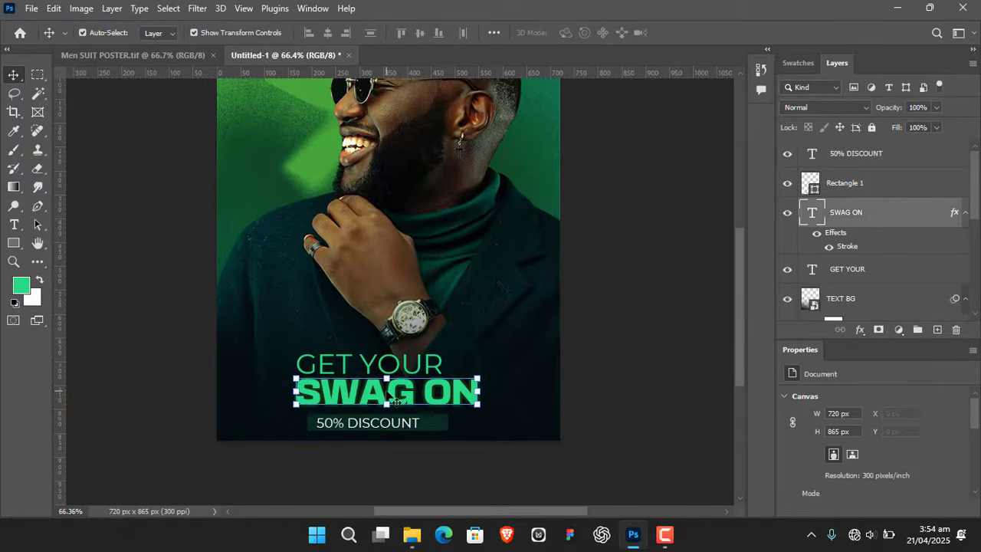
{"action": "left_click", "coordinate": [494, 33]}
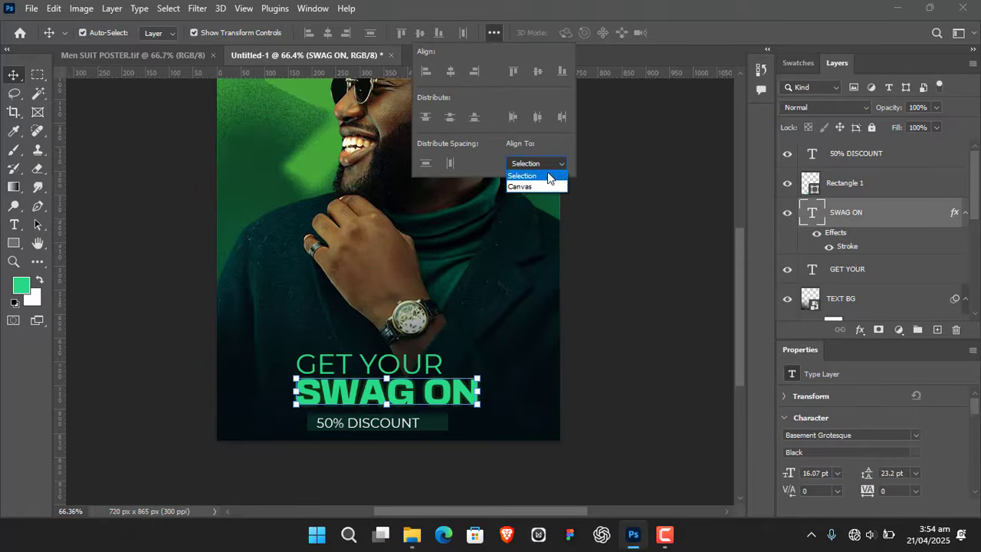
{"action": "left_click", "coordinate": [534, 187]}
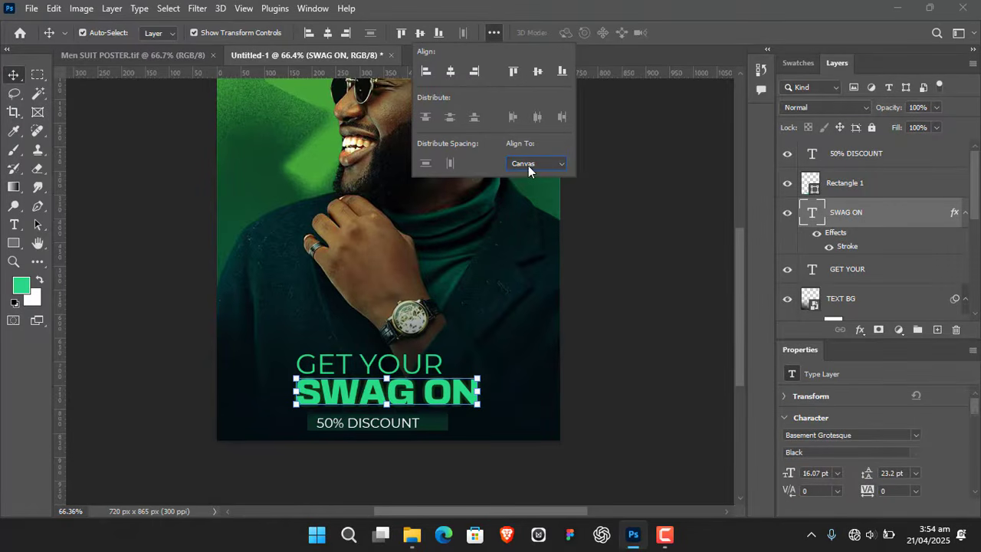
{"action": "left_click", "coordinate": [452, 71]}
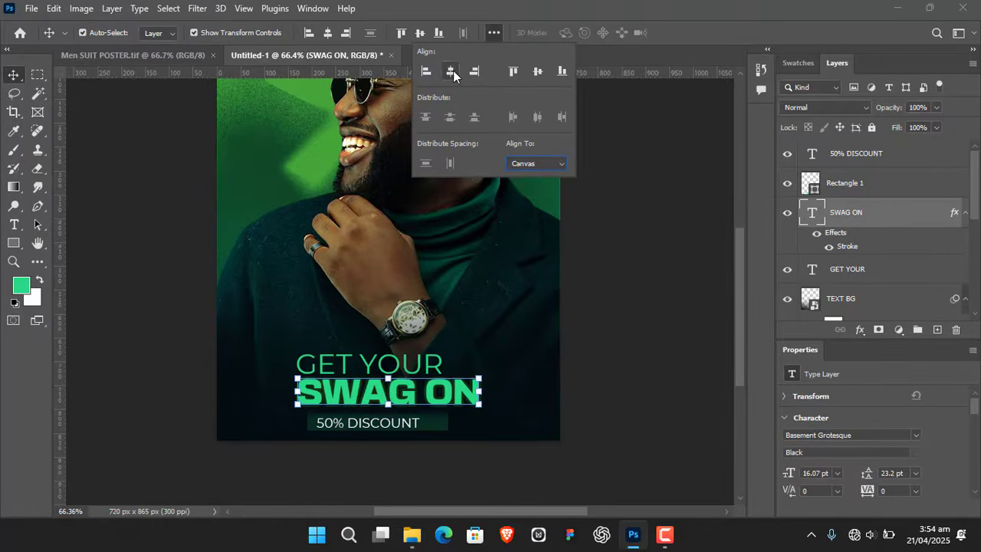
{"action": "left_click", "coordinate": [641, 212]}
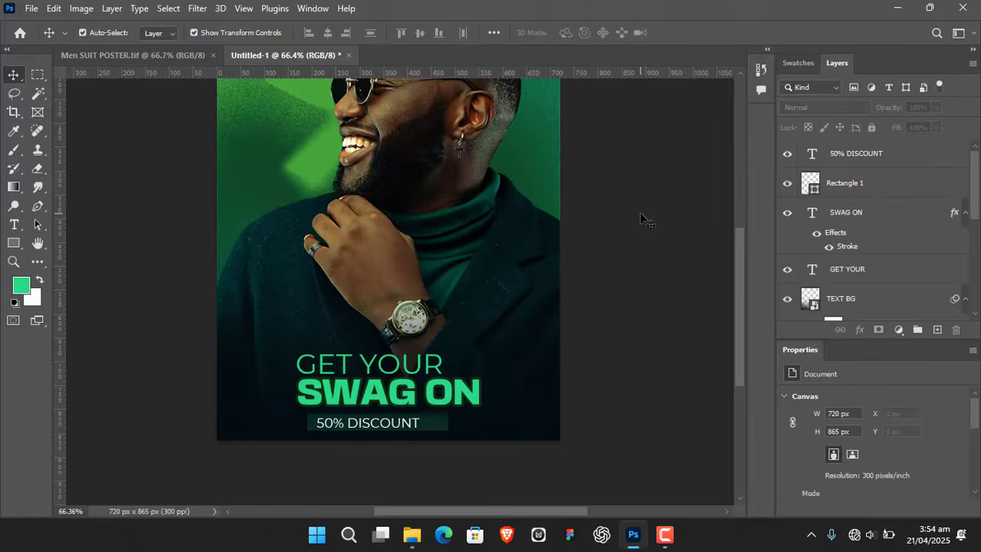
- Nudge the "GET YOUR" text slightly left so it starts a little before "SWAG ON"
{"action": "left_click", "coordinate": [333, 368]}
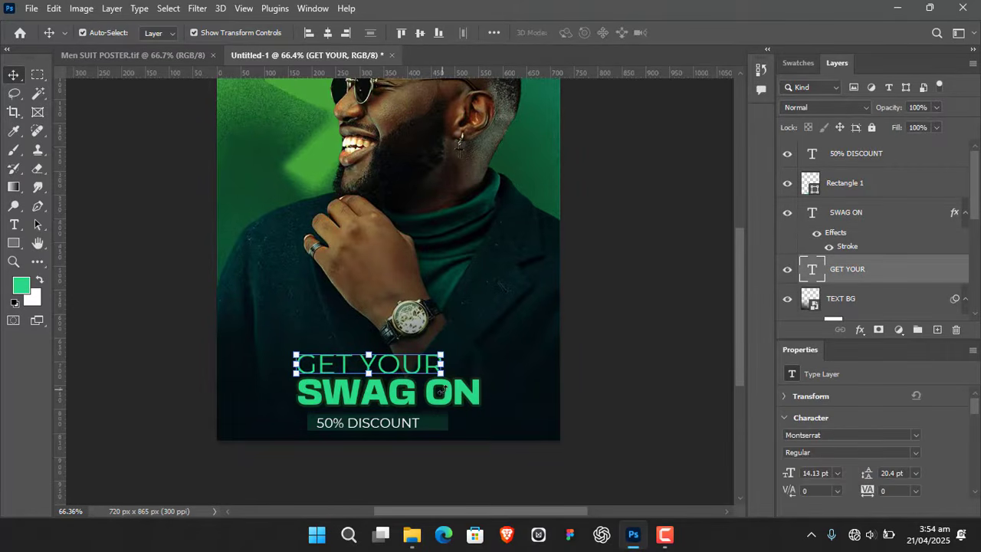
{"action": "key", "text": "Left"}
{"action": "key", "text": "Left"}
{"action": "key", "text": "Left"}
{"action": "key", "text": "Left"}
{"action": "key", "text": "Left"}
{"action": "key", "text": "Left"}
{"action": "key", "text": "Left"}
{"action": "key", "text": "Left"}
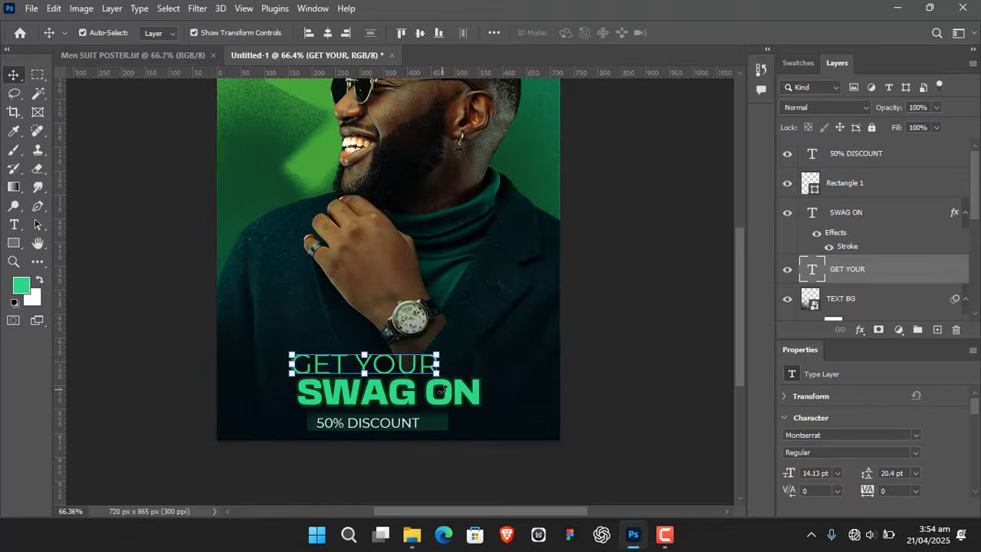
{"action": "left_click", "coordinate": [639, 272]}
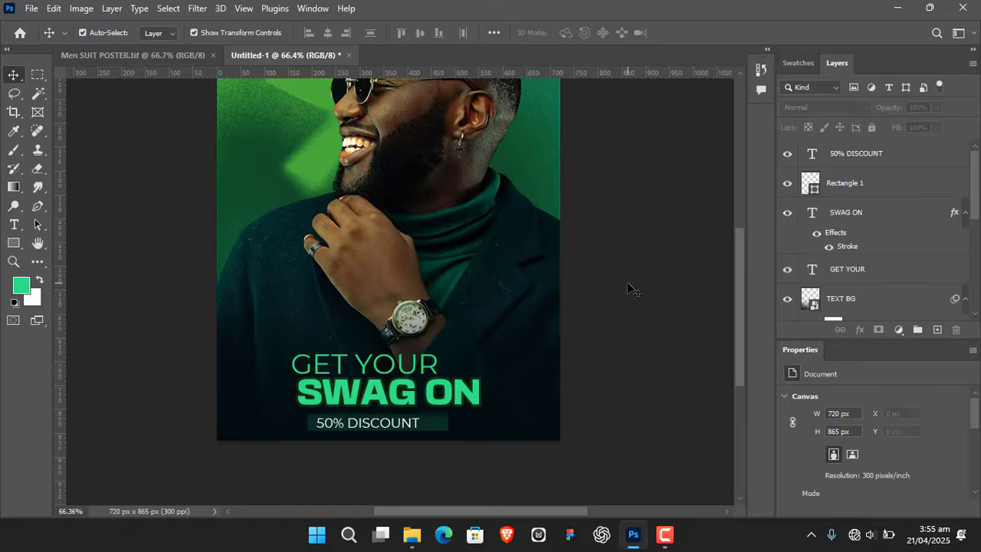
- Duplicate the "50% DISCOUNT" text over the man's face and change the copy to "ORIGINAL"
{"action": "left_click_drag", "start_coordinate": [648, 221], "coordinate": [643, 264]}
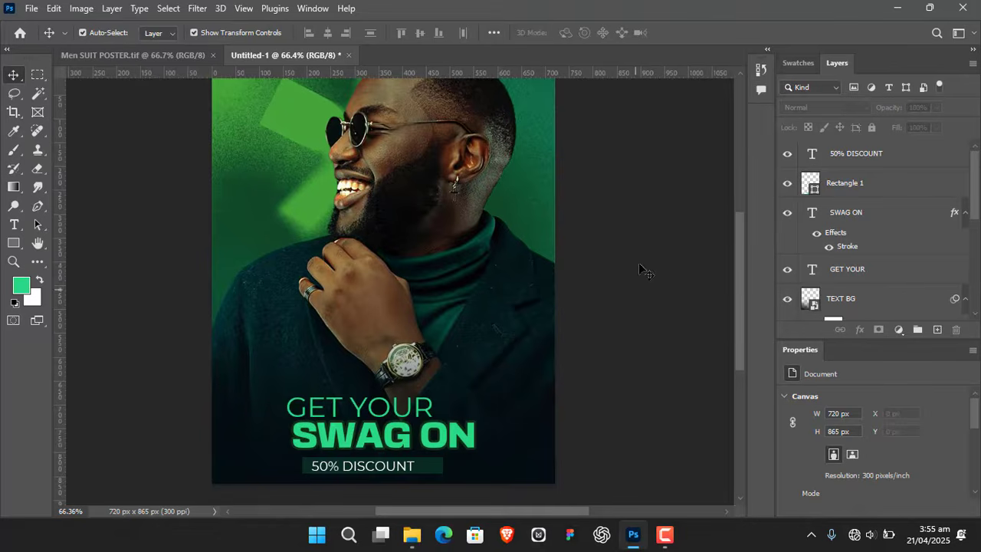
{"action": "mouse_move", "coordinate": [641, 265]}
{"action": "left_mouse_down"}
{"action": "mouse_move", "coordinate": [649, 280]}
{"action": "mouse_move", "coordinate": [648, 266]}
{"action": "left_mouse_up"}
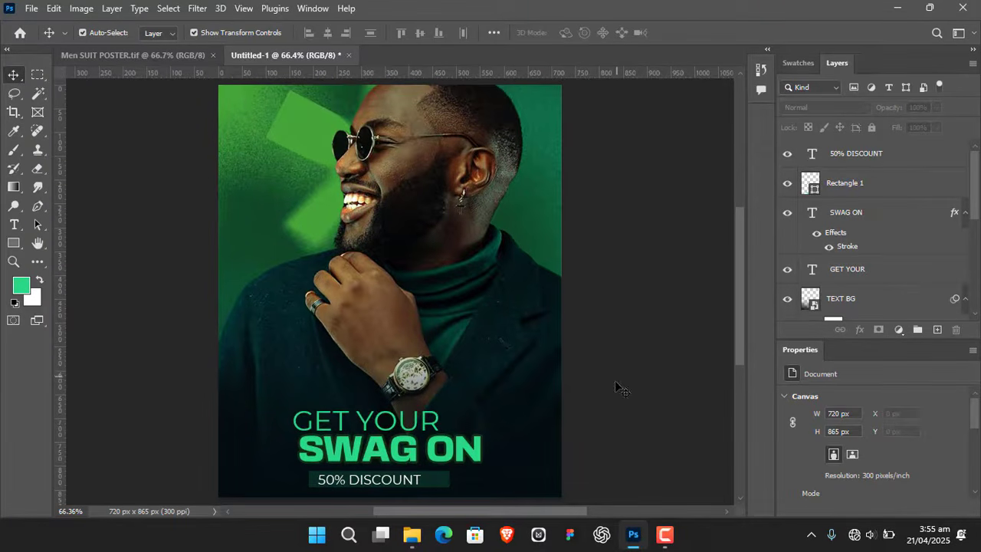
{"action": "scroll", "coordinate": [642, 353], "scroll_direction": "down", "scroll_amount": 2}
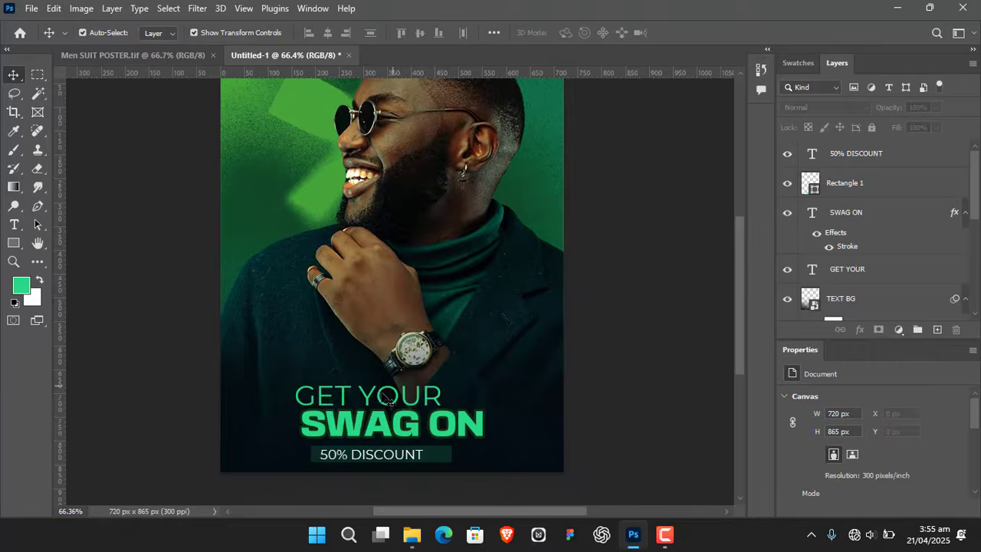
{"action": "left_click", "coordinate": [397, 465]}
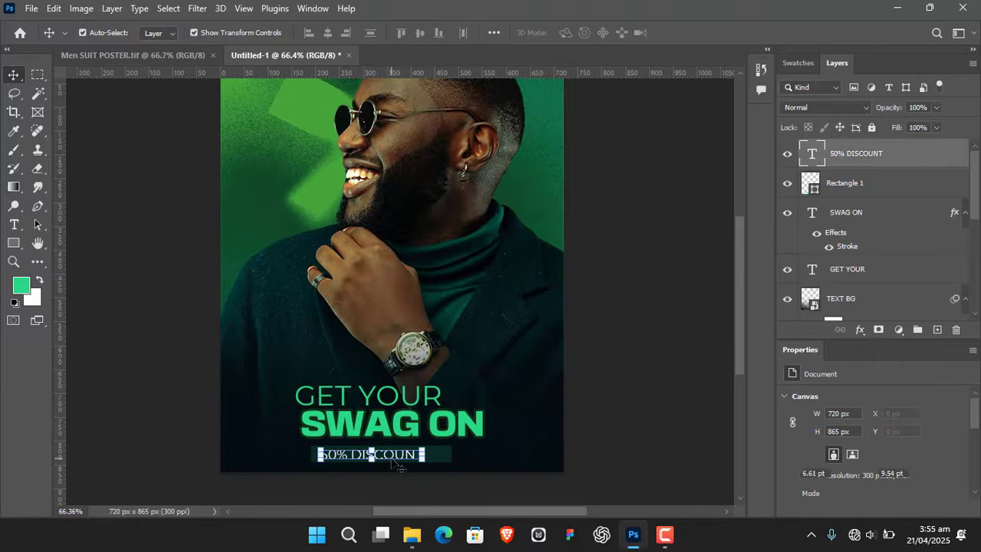
{"action": "left_click_drag", "start_coordinate": [397, 465], "coordinate": [414, 106]}
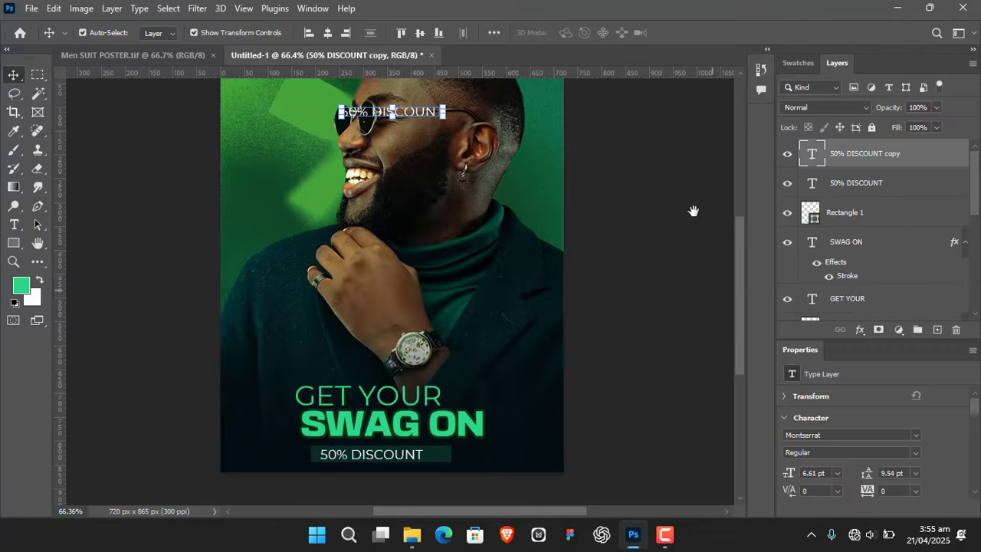
{"action": "left_click_drag", "start_coordinate": [673, 193], "coordinate": [662, 279]}
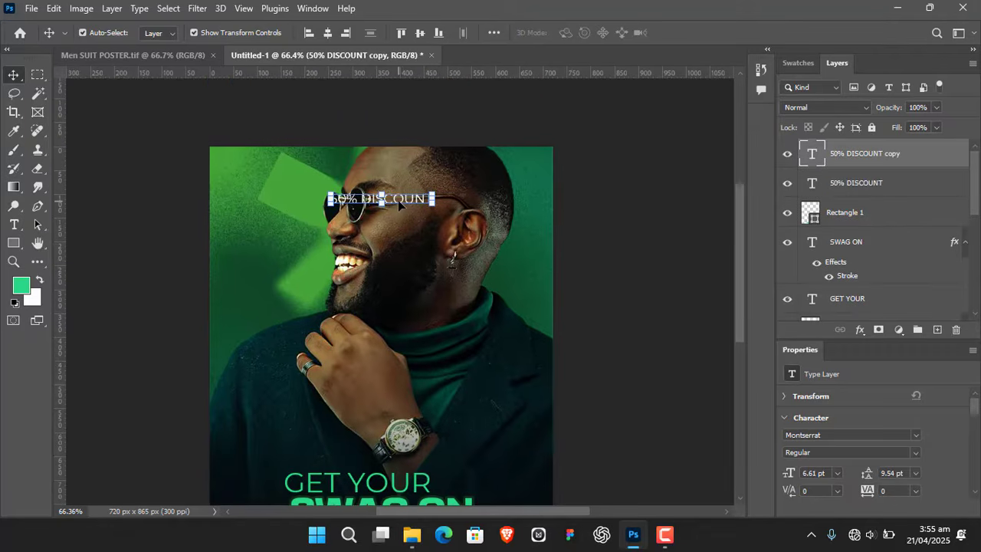
{"action": "double_click", "coordinate": [399, 200]}
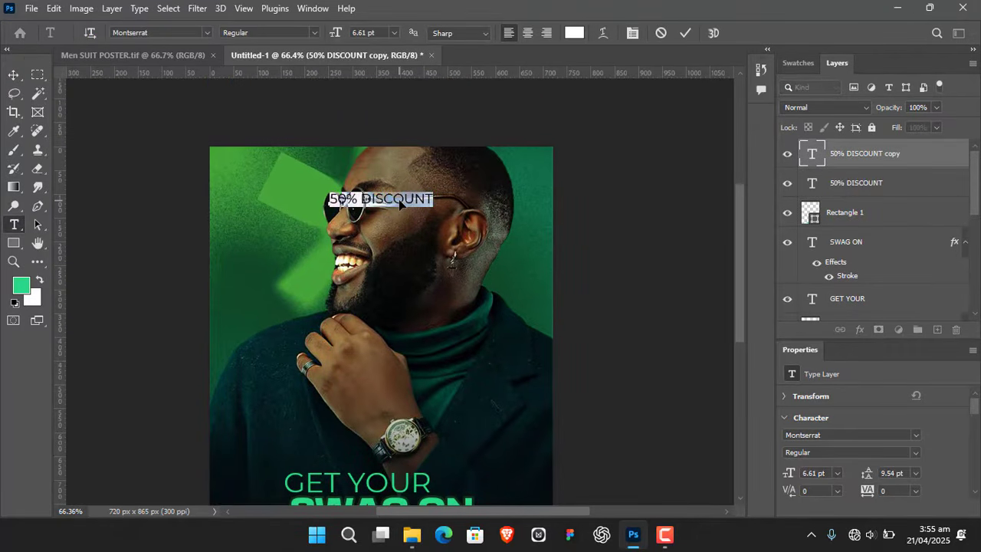
{"action": "type", "text": "ORIGINAL"}
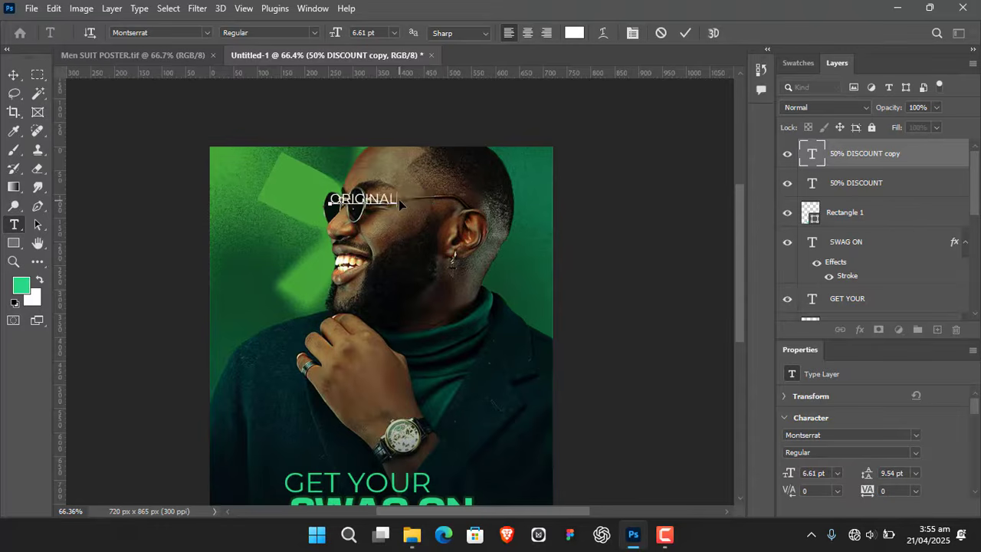
{"action": "left_click", "coordinate": [471, 201]}
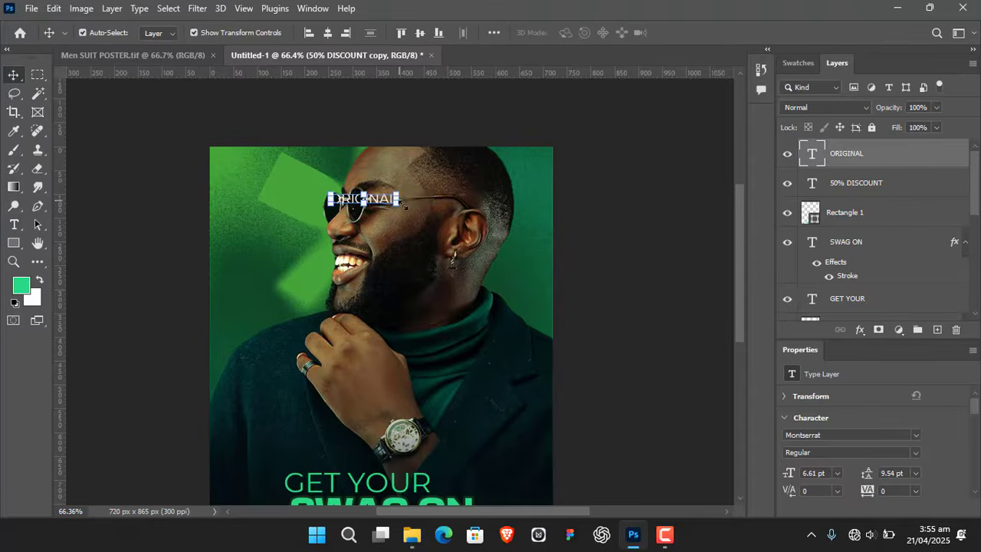
- Center the "ORIGINAL" text horizontally on the canvas and move it up close to the poster's upper edge
{"action": "left_click", "coordinate": [328, 34]}
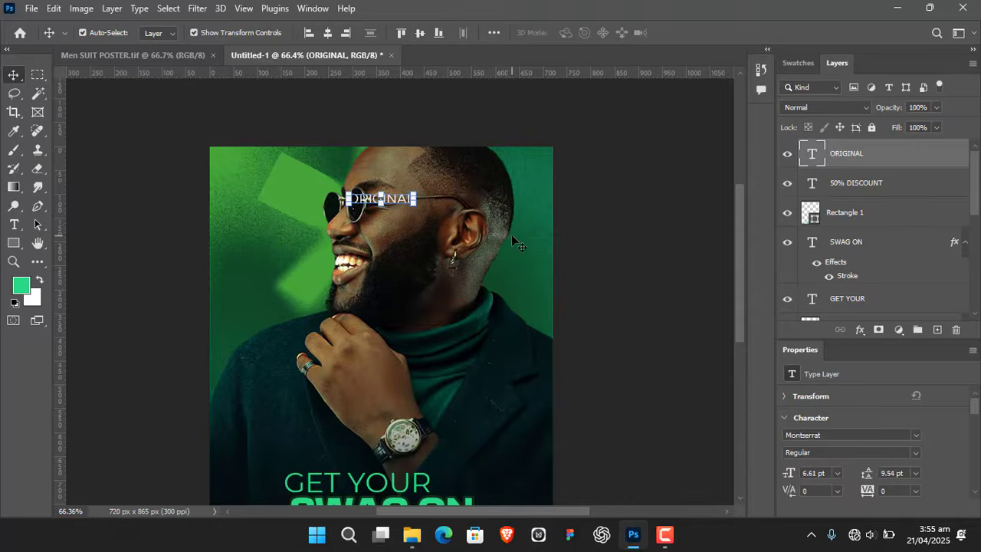
{"action": "key", "text": "shift+Up"}
{"action": "key", "text": "shift+Up"}
{"action": "key", "text": "shift+Up"}
{"action": "key", "text": "shift+Up"}
{"action": "key", "text": "shift+Up"}
{"action": "key", "text": "shift+Up"}
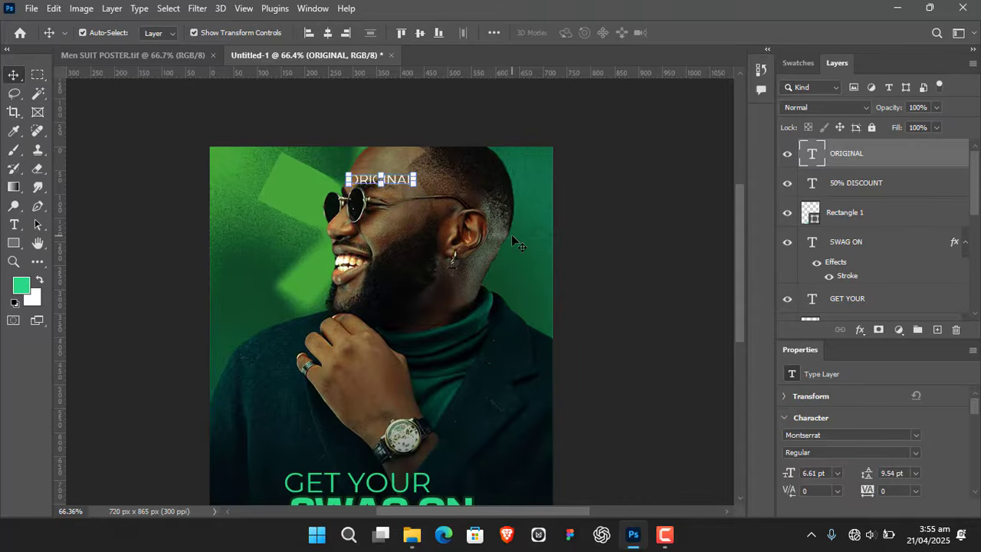
{"action": "key", "text": "shift+Up"}
{"action": "key", "text": "Down"}
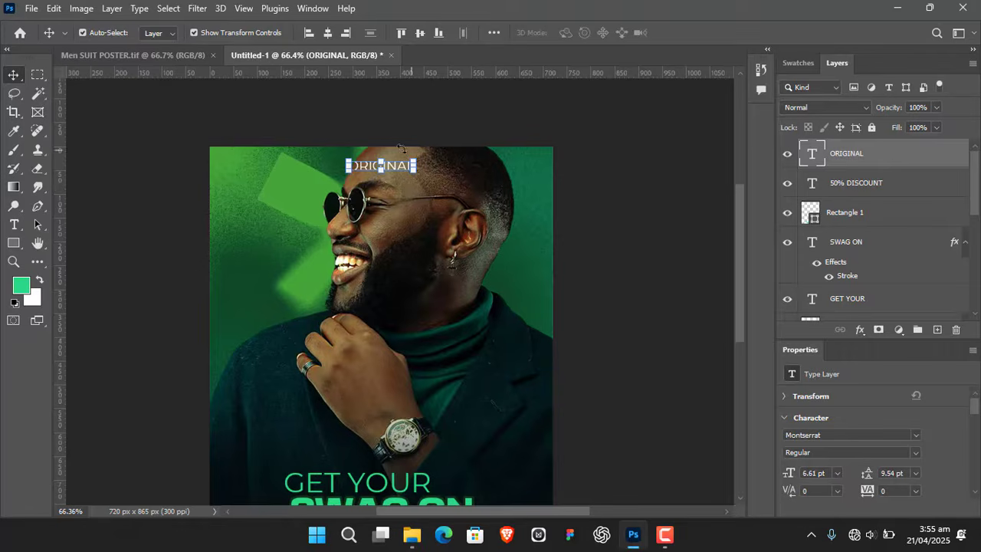
- Scale the "ORIGINAL" text down to about 4.75 pt and widen its letter tracking to 820
{"action": "left_click_drag", "start_coordinate": [414, 161], "coordinate": [396, 168]}
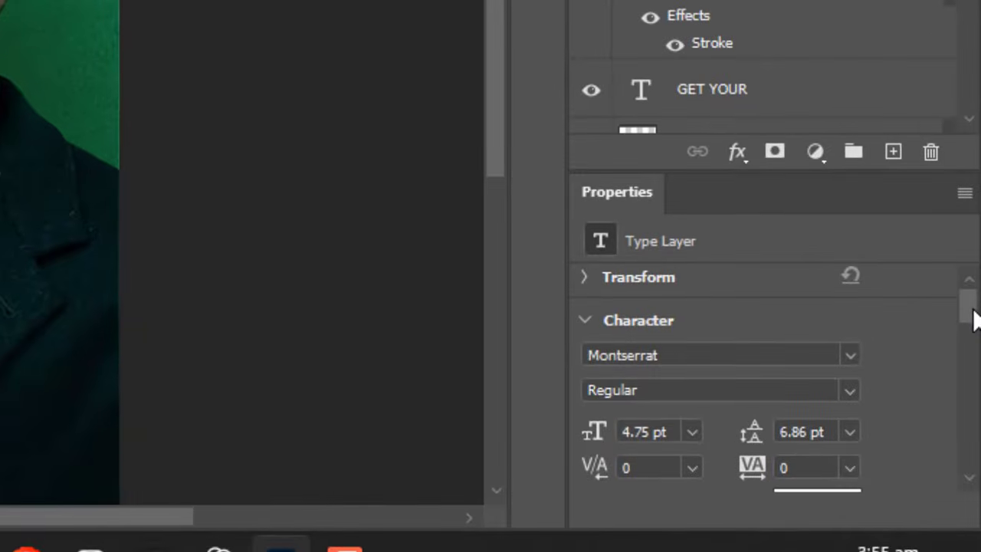
{"action": "left_click_drag", "start_coordinate": [973, 310], "coordinate": [975, 330]}
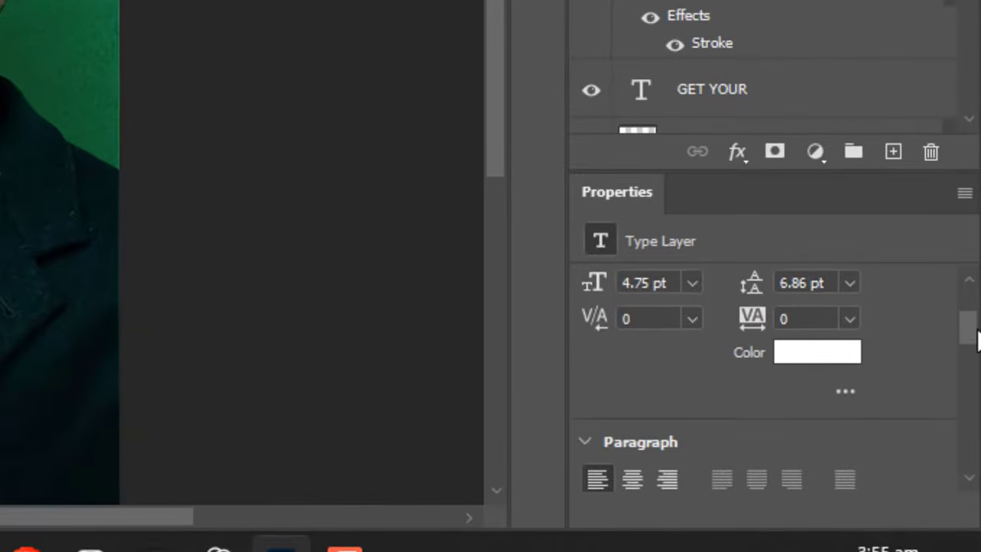
{"action": "left_click_drag", "start_coordinate": [751, 321], "coordinate": [804, 310]}
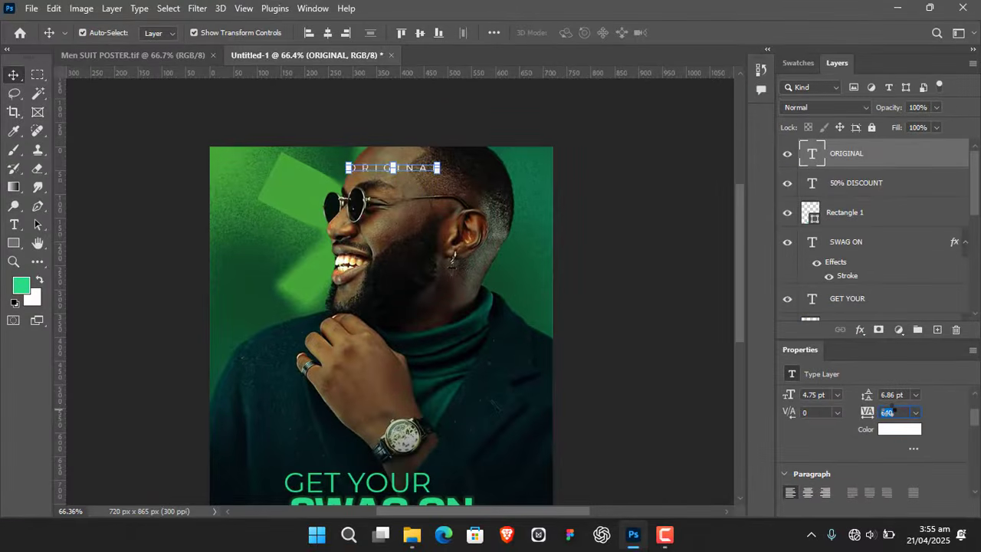
{"action": "left_click_drag", "start_coordinate": [892, 410], "coordinate": [899, 410]}
{"action": "key", "text": "Return"}
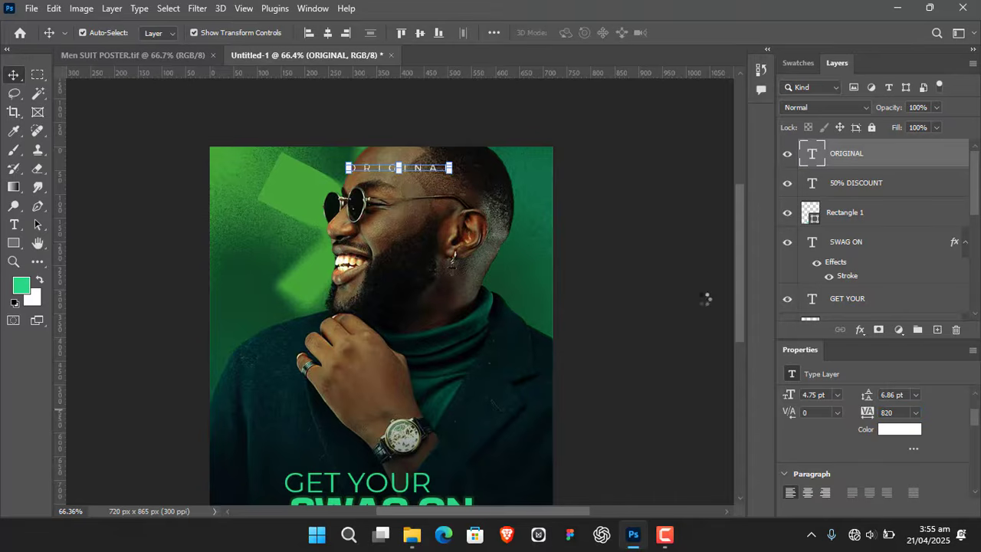
- Center the widely spaced "ORIGINAL" text horizontally on the canvas
{"action": "left_click", "coordinate": [327, 33]}
{"action": "left_click", "coordinate": [670, 252]}
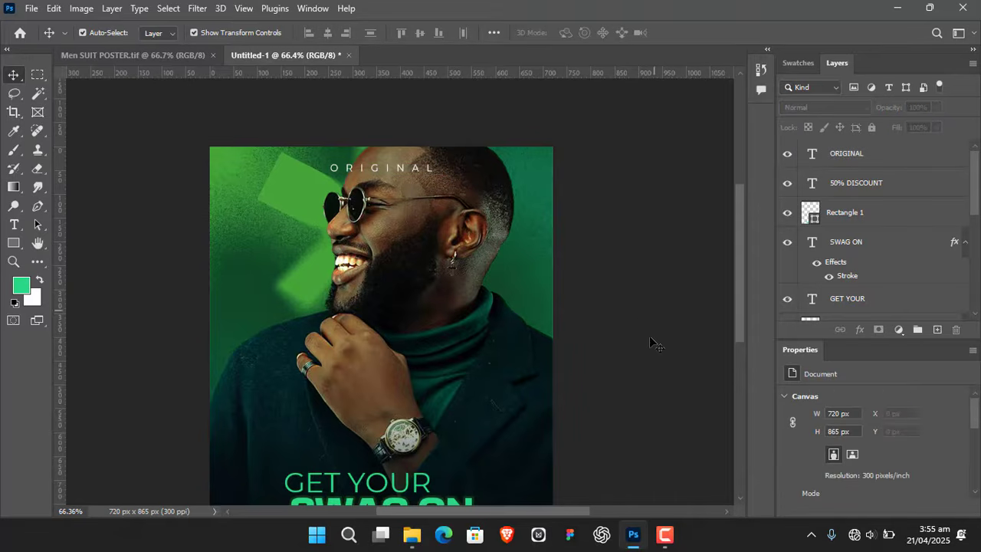
{"action": "scroll", "coordinate": [650, 344], "scroll_direction": "down", "scroll_amount": 3}
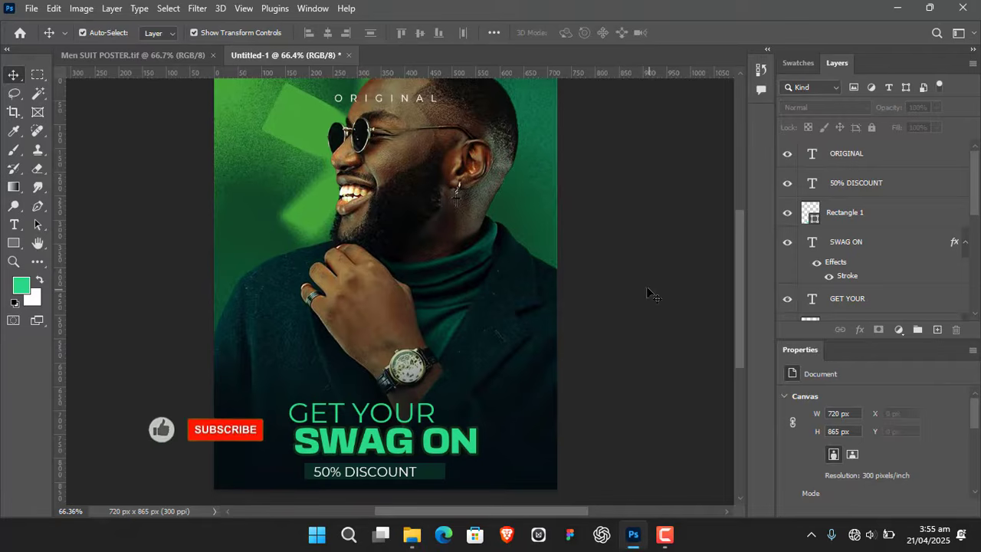
- Shrink the "ORIGINAL" text further to about 3.82 pt and realign it to the canvas's horizontal center
{"action": "left_click", "coordinate": [418, 106]}
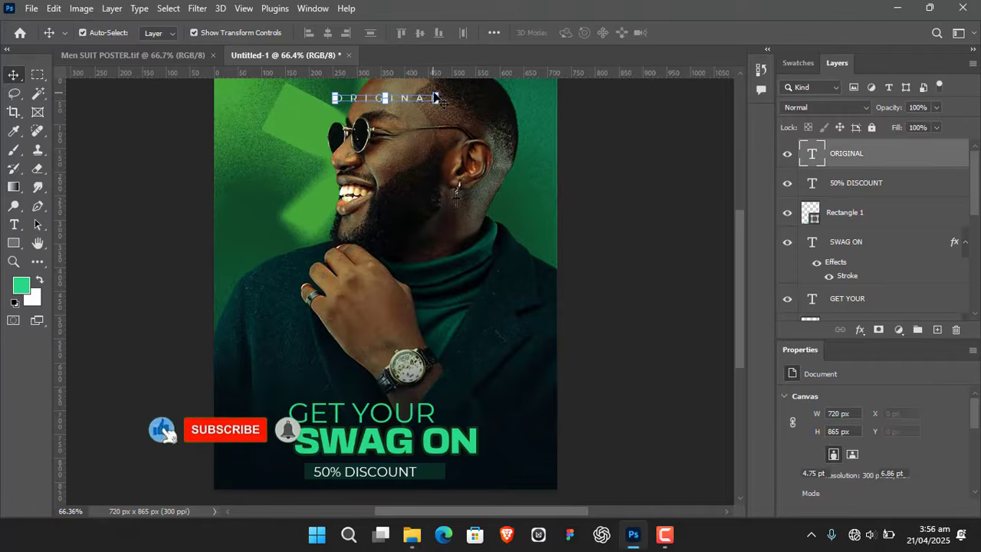
{"action": "left_click_drag", "start_coordinate": [436, 94], "coordinate": [408, 103]}
{"action": "left_click", "coordinate": [710, 36]}
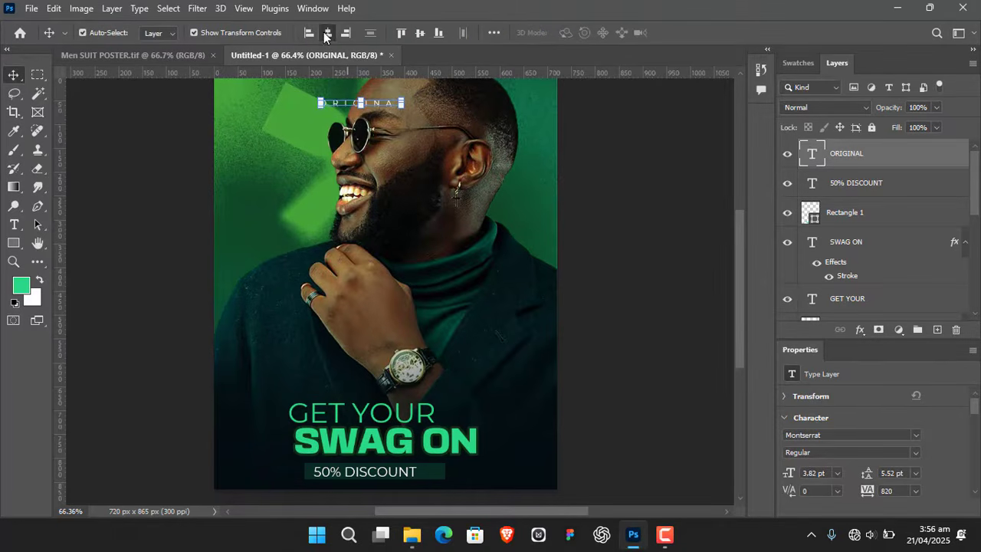
{"action": "left_click", "coordinate": [328, 34]}
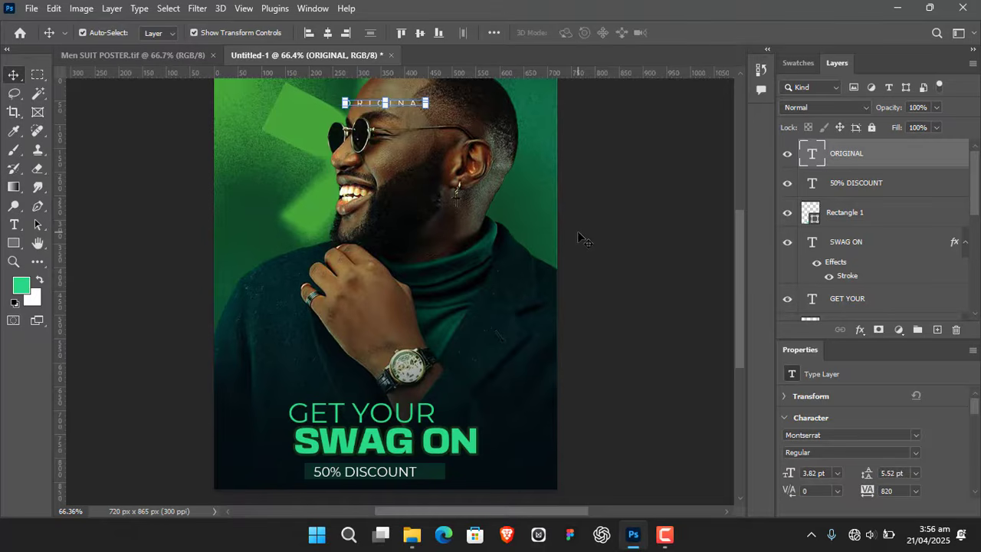
- Nudge the "ORIGINAL" text up in small increments, closer to the poster's upper edge
{"action": "key", "text": "Up"}
{"action": "key", "text": "Up"}
{"action": "key", "text": "Up"}
{"action": "key", "text": "Up"}
{"action": "key", "text": "Up"}
{"action": "key", "text": "Up"}
{"action": "key", "text": "Up"}
{"action": "key", "text": "Up"}
{"action": "key", "text": "Up"}
{"action": "key", "text": "Up"}
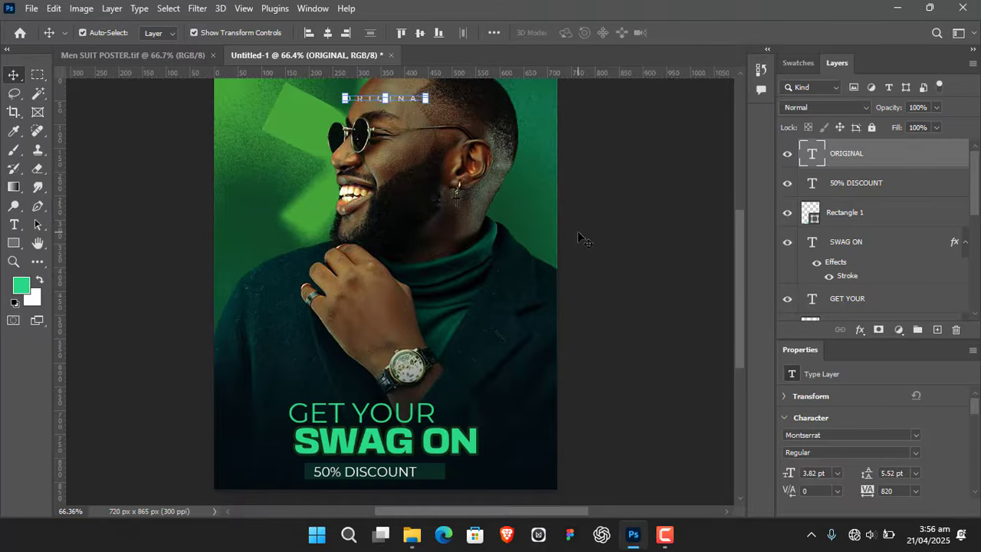
{"action": "left_click", "coordinate": [578, 238]}
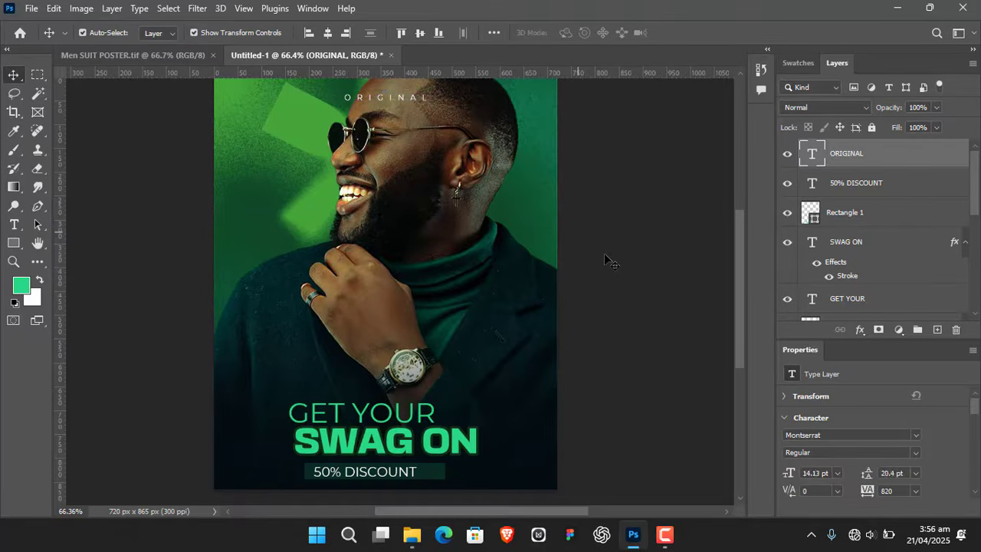
{"action": "left_click", "coordinate": [399, 97]}
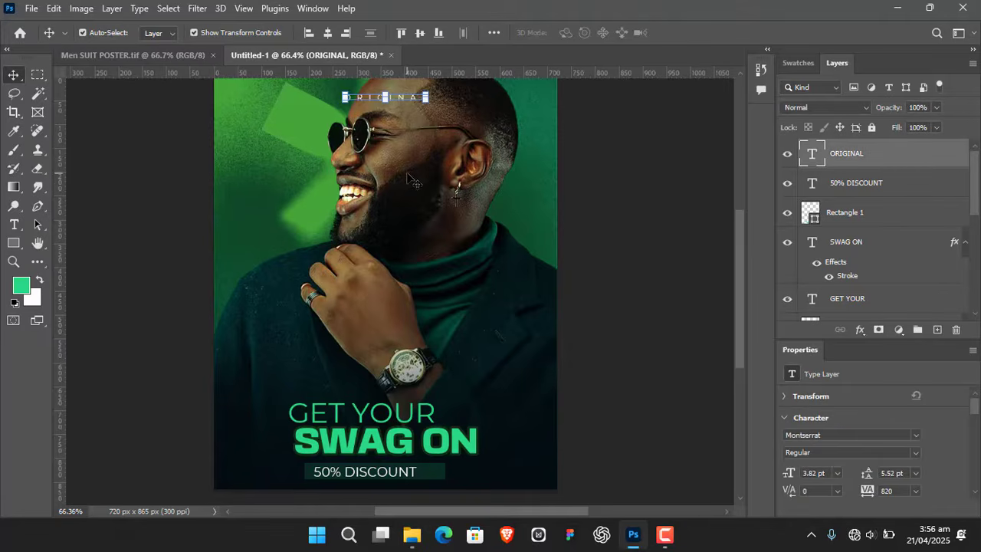
{"action": "key", "text": "Up"}
{"action": "key", "text": "Up"}
{"action": "key", "text": "Up"}
{"action": "key", "text": "Up"}
{"action": "key", "text": "Up"}
{"action": "key", "text": "Up"}
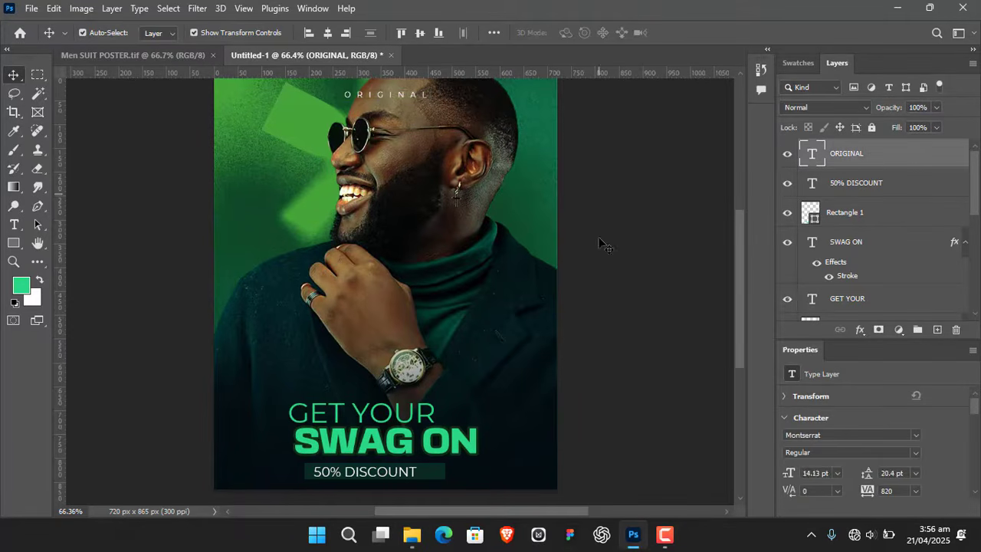
{"action": "left_click", "coordinate": [603, 243]}
- Create a new layer above the "ORIGINAL" text and name it LIGHT
{"action": "left_click_drag", "start_coordinate": [356, 260], "coordinate": [390, 240]}
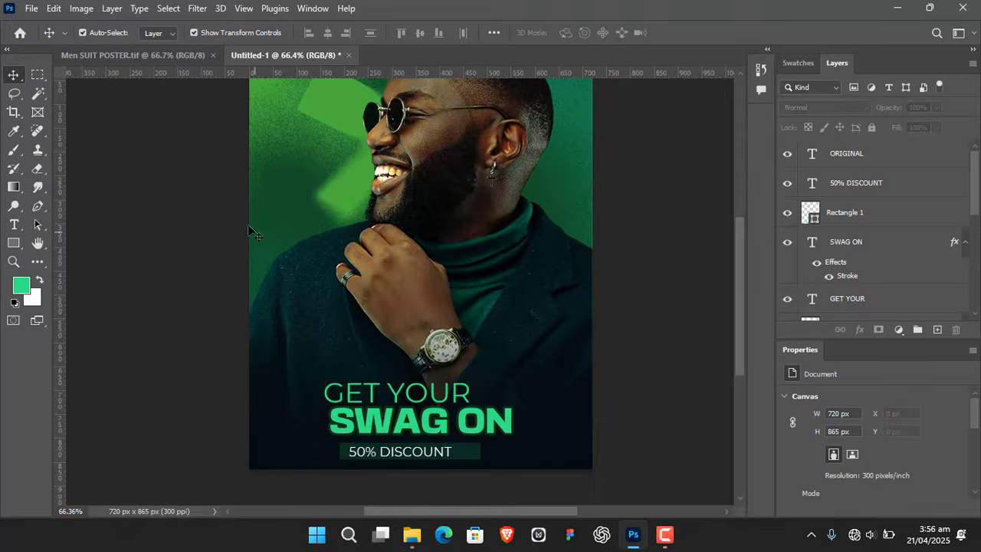
{"action": "left_click_drag", "start_coordinate": [470, 226], "coordinate": [431, 236]}
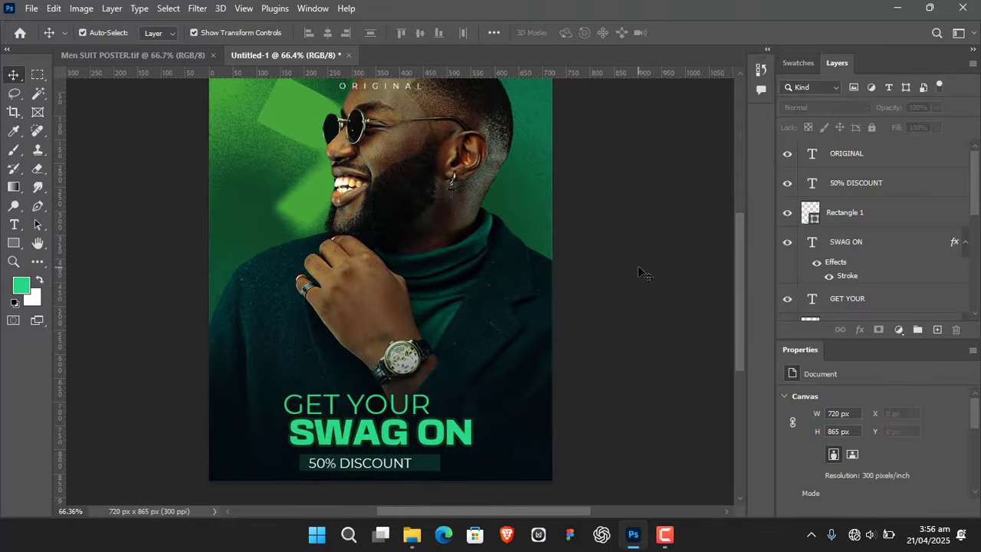
{"action": "left_click", "coordinate": [940, 329]}
{"action": "double_click", "coordinate": [837, 155]}
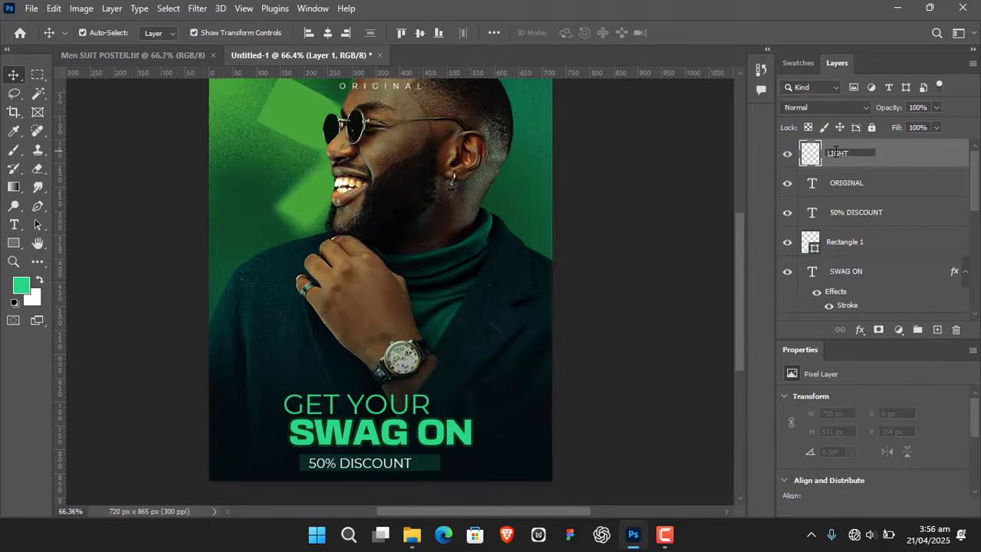
{"action": "key", "text": "Return"}
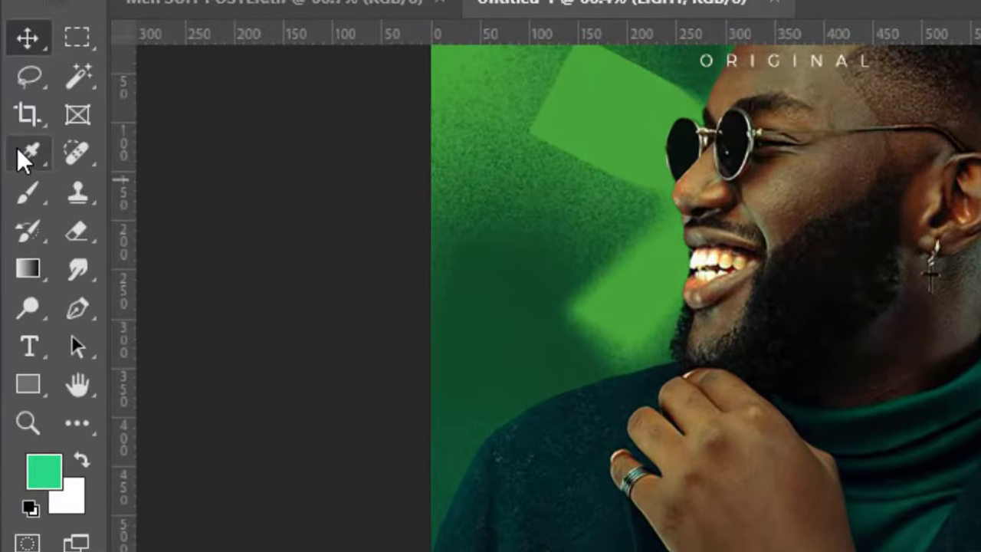
- Brush a soft glow in the background shape's bright green over the jacket shoulder at the poster's right edge, and set the LIGHT layer to Screen
{"action": "left_click", "coordinate": [11, 130]}
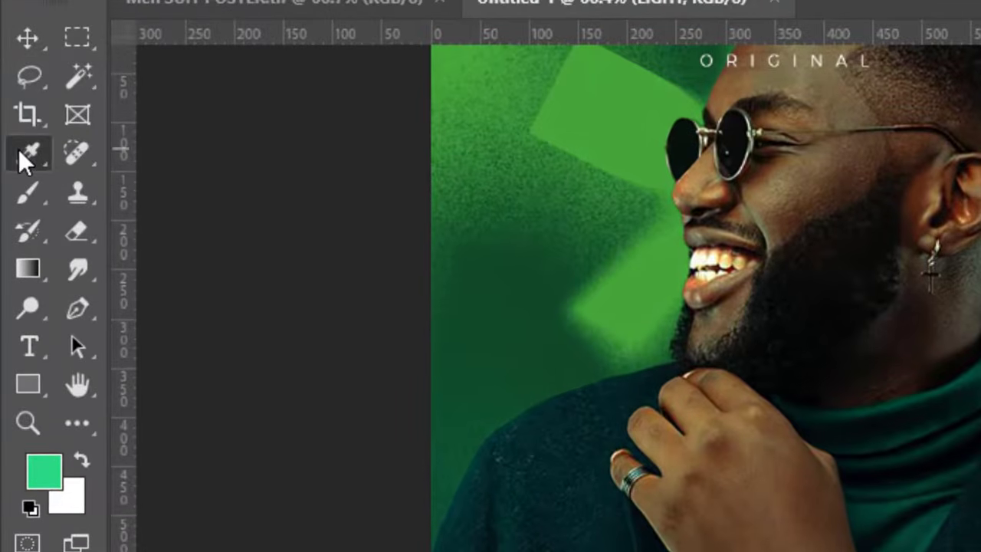
{"action": "left_click", "coordinate": [581, 132]}
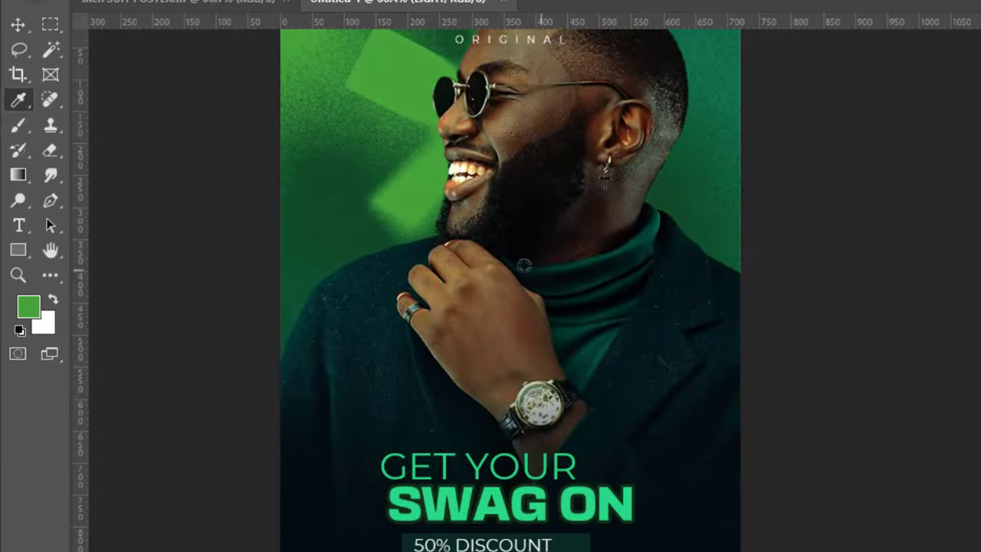
{"action": "left_click", "coordinate": [21, 127]}
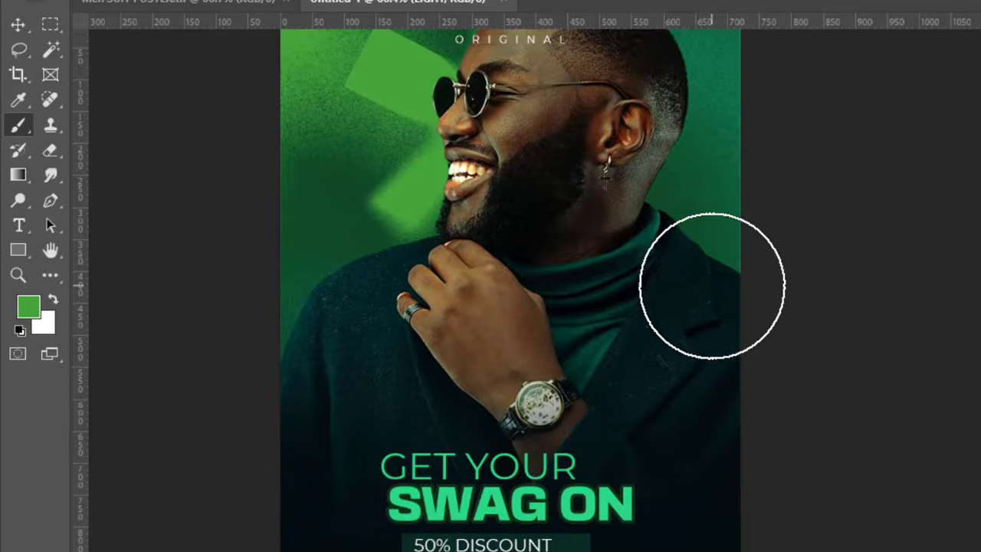
{"action": "left_click", "coordinate": [712, 286]}
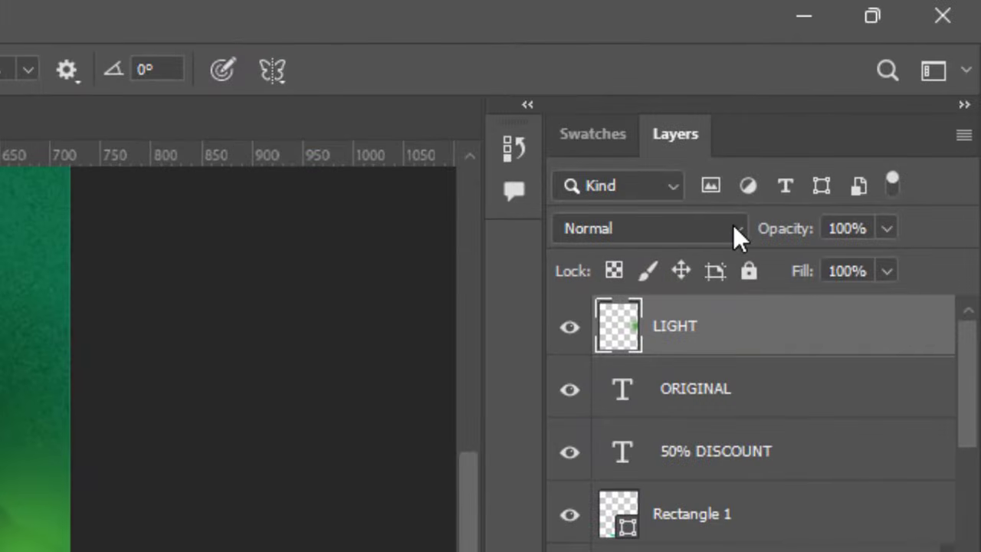
{"action": "left_click", "coordinate": [733, 228]}
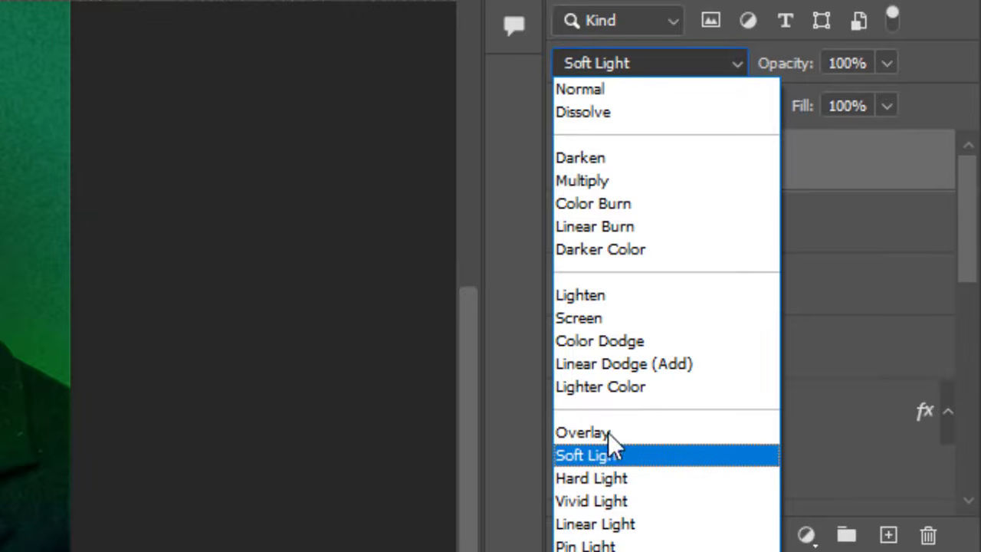
{"action": "left_click", "coordinate": [588, 320]}
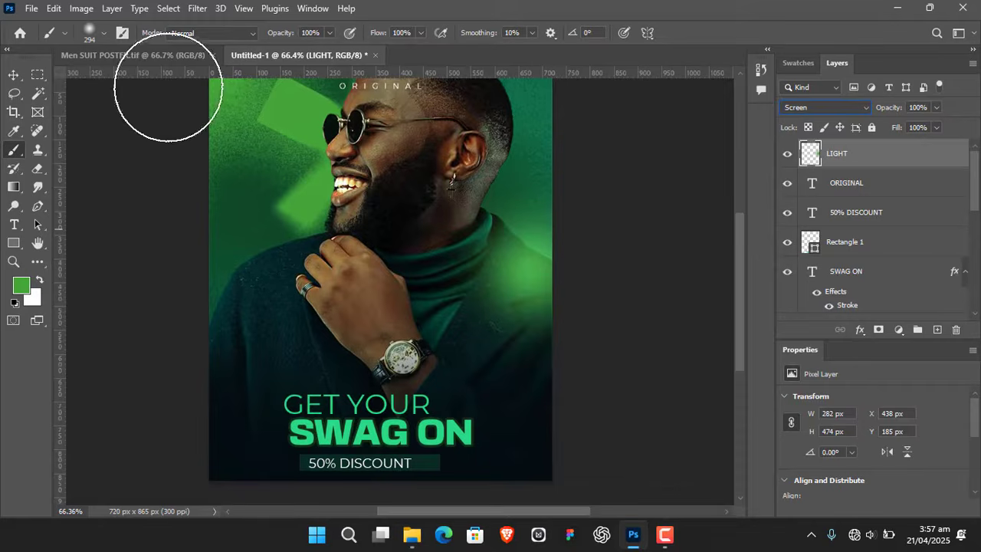
- Enlarge the green glow on the LIGHT layer to about 127% and reposition it over the shoulder at the poster's right edge
{"action": "left_click", "coordinate": [13, 75]}
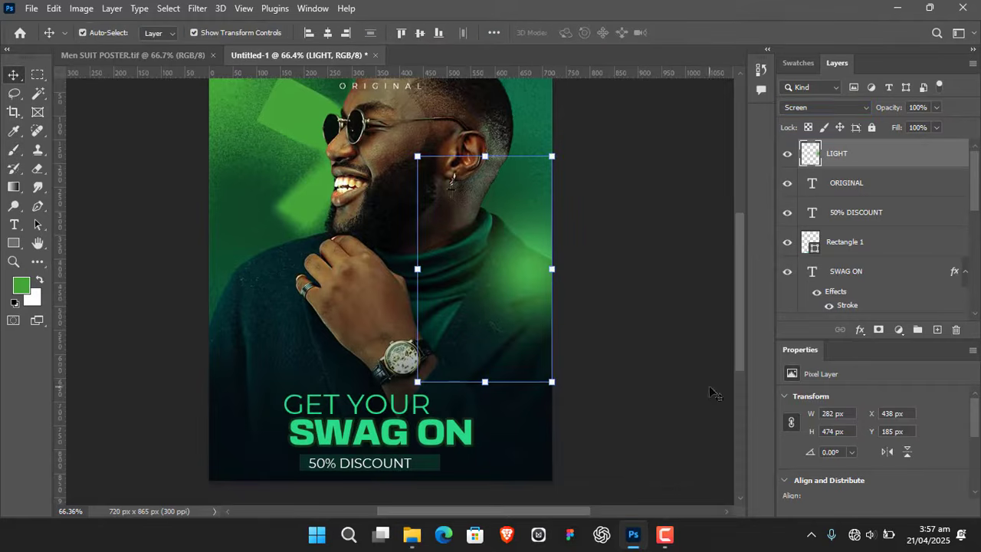
{"action": "scroll", "coordinate": [659, 344], "scroll_direction": "down", "scroll_amount": 1}
{"action": "left_click_drag", "start_coordinate": [485, 369], "coordinate": [482, 428]}
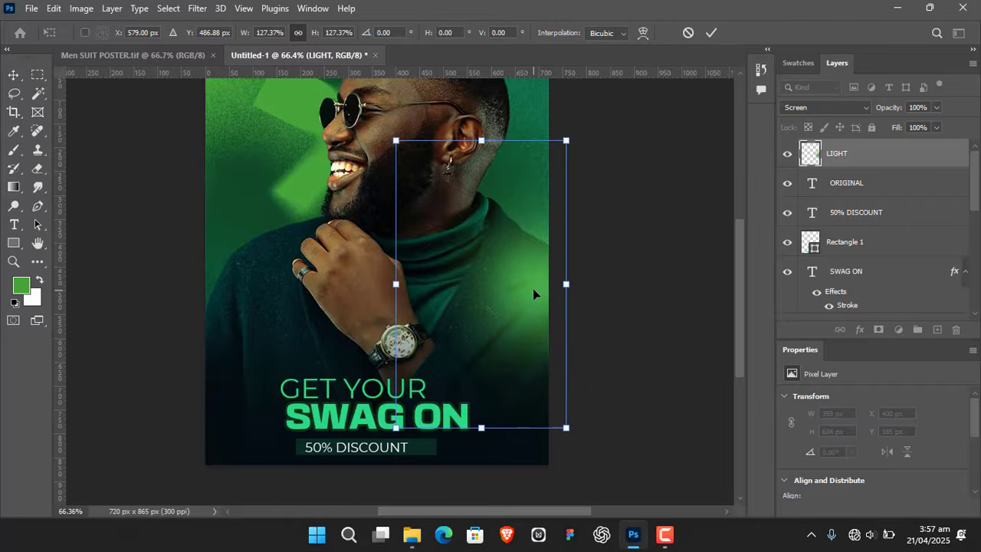
{"action": "left_click_drag", "start_coordinate": [534, 294], "coordinate": [538, 269]}
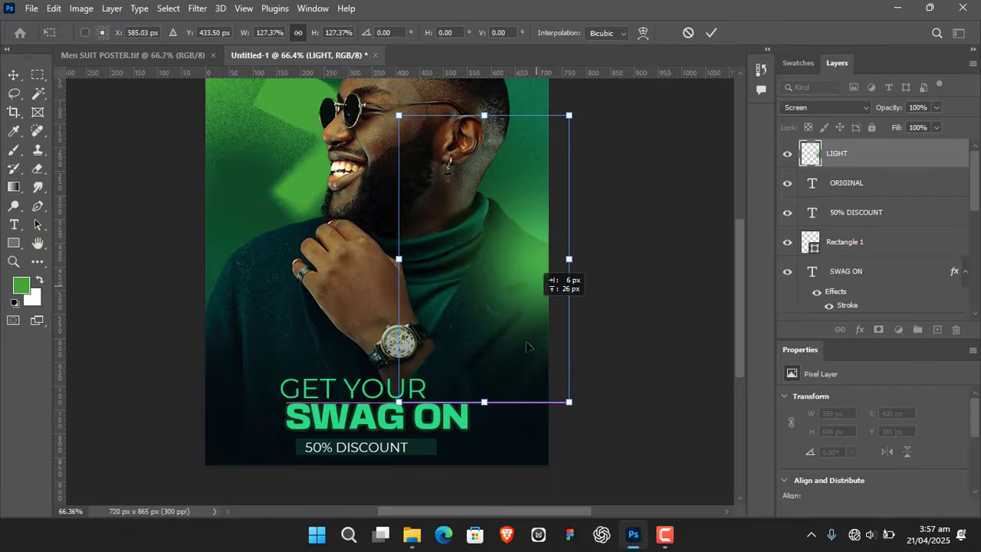
{"action": "left_click_drag", "start_coordinate": [526, 347], "coordinate": [524, 360]}
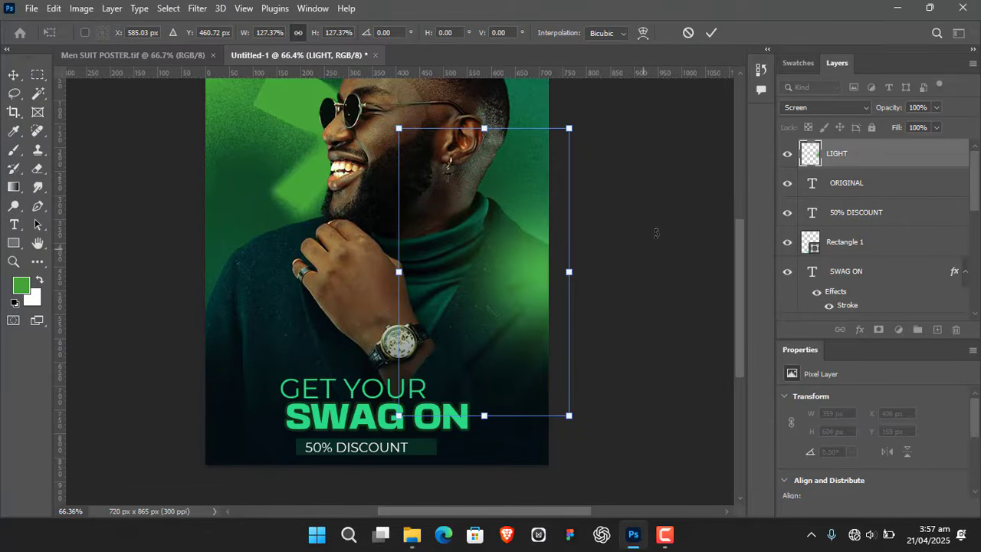
{"action": "left_click", "coordinate": [712, 32]}
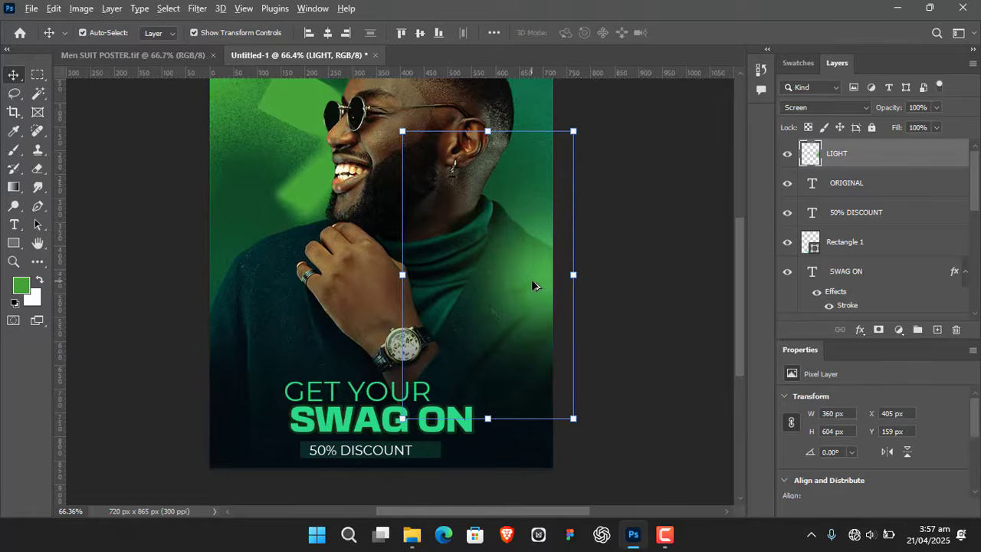
- Duplicate the LIGHT glow onto the opposite shoulder at the poster's left edge and enlarge the copy to about 105%
{"action": "left_click_drag", "start_coordinate": [532, 284], "coordinate": [268, 270]}
{"action": "left_click_drag", "start_coordinate": [702, 241], "coordinate": [709, 257]}
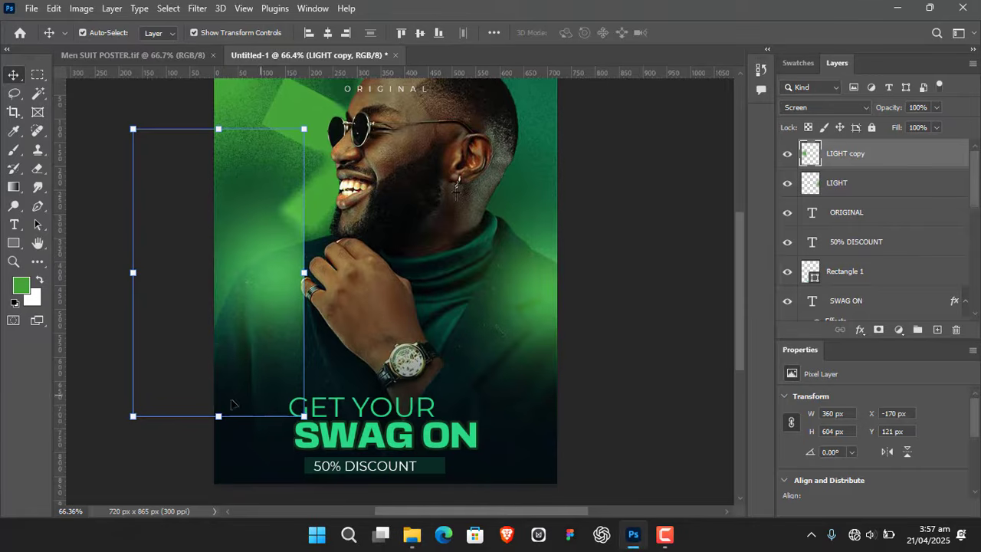
{"action": "mouse_move", "coordinate": [260, 309]}
{"action": "left_mouse_down"}
{"action": "mouse_move", "coordinate": [253, 285]}
{"action": "mouse_move", "coordinate": [263, 291]}
{"action": "left_mouse_up"}
{"action": "left_click_drag", "start_coordinate": [209, 408], "coordinate": [208, 421]}
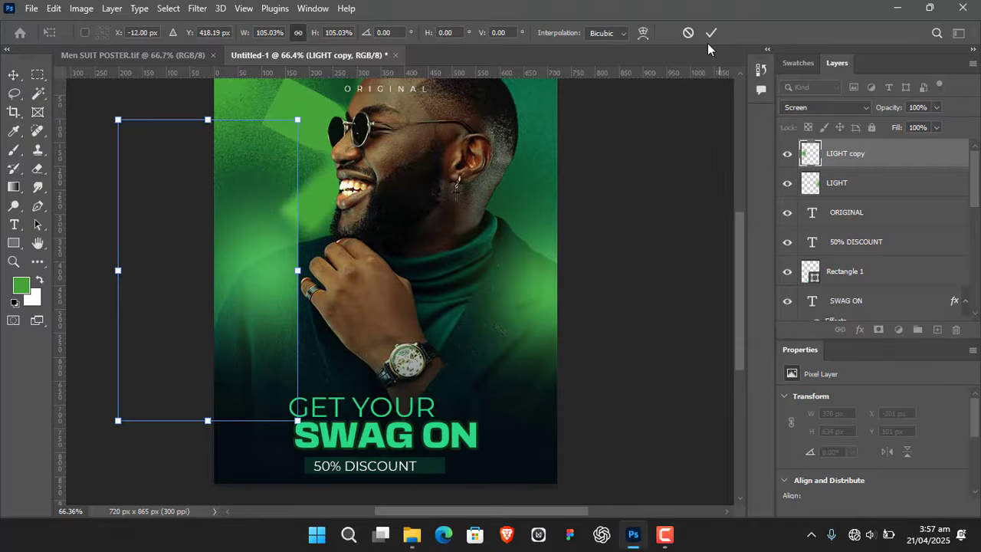
{"action": "key", "text": "Return"}
- Add a layer mask to LIGHT copy and brush black over the glow's hard vertical edge to blend it away
{"action": "left_click_drag", "start_coordinate": [655, 307], "coordinate": [642, 279]}
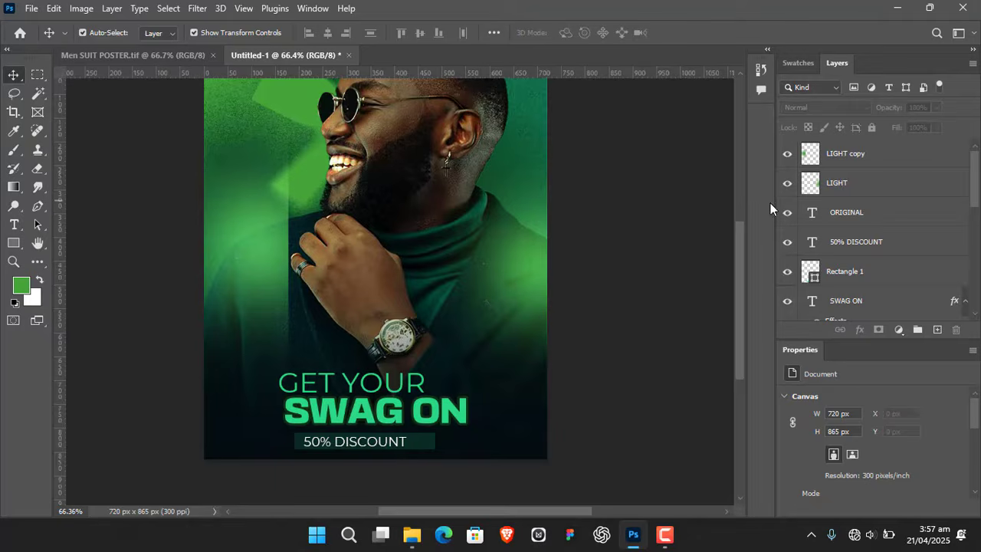
{"action": "left_click", "coordinate": [856, 159]}
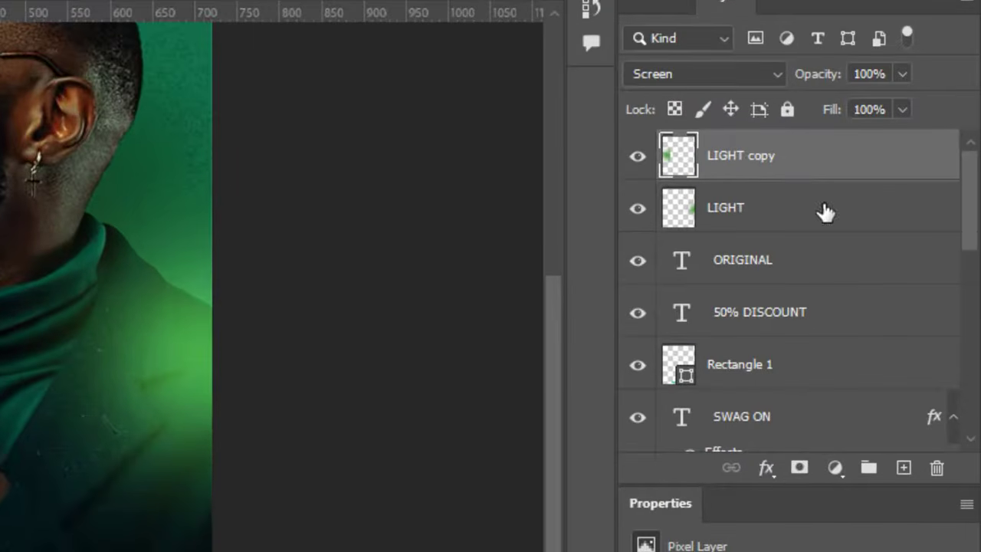
{"action": "left_click", "coordinate": [800, 469]}
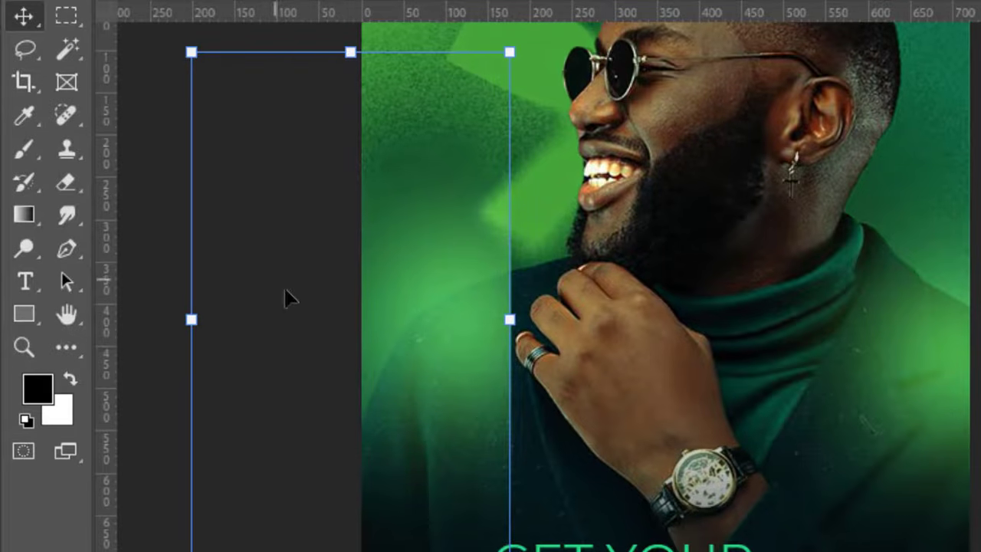
{"action": "left_click", "coordinate": [21, 153]}
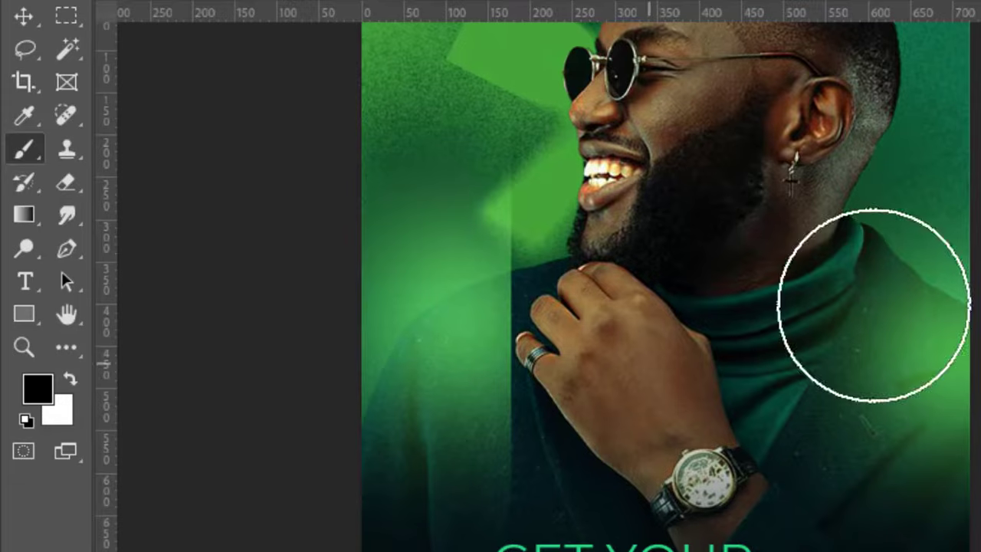
{"action": "scroll", "coordinate": [730, 253], "scroll_direction": "up", "scroll_amount": 3}
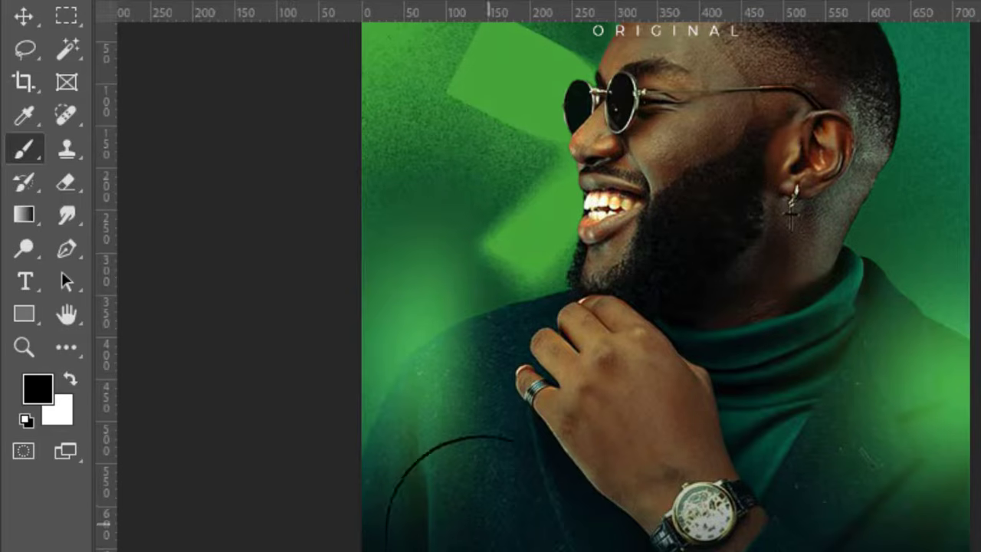
- Reposition the masked LIGHT copy glow over the shoulder at the poster's left edge, enlarge it to about 101.6%, and deselect the layer
{"action": "left_click", "coordinate": [23, 15]}
{"action": "left_click_drag", "start_coordinate": [513, 357], "coordinate": [537, 359]}
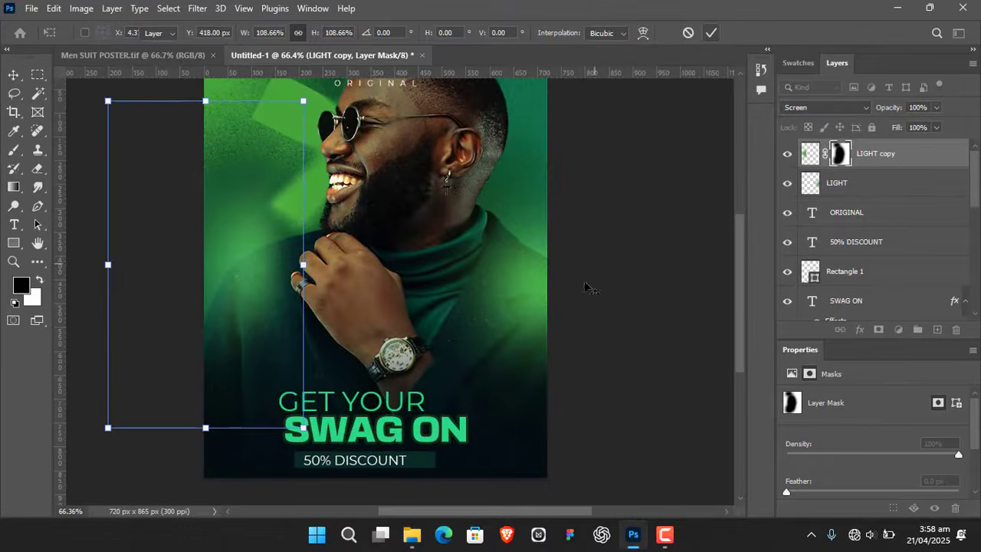
{"action": "key", "text": "Return"}
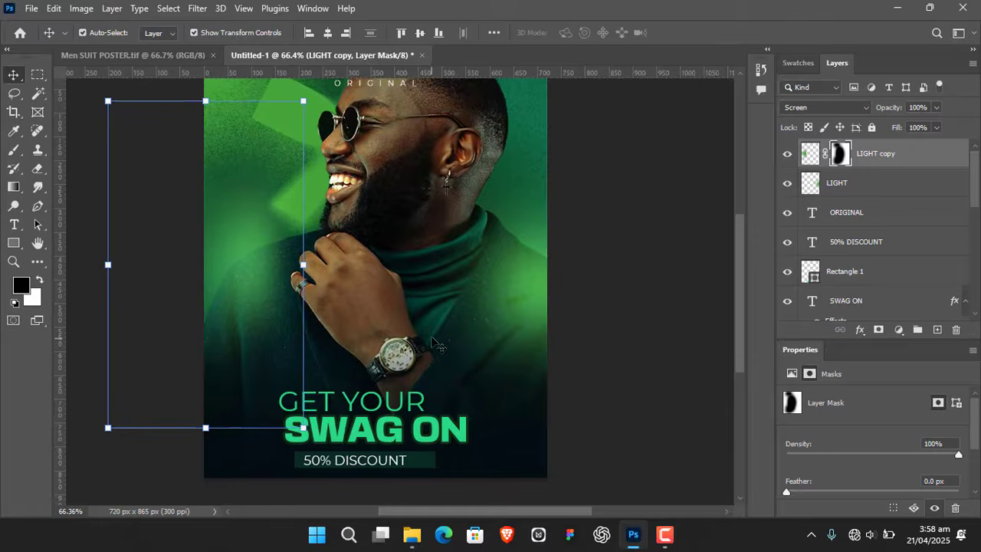
{"action": "left_click_drag", "start_coordinate": [427, 342], "coordinate": [418, 343]}
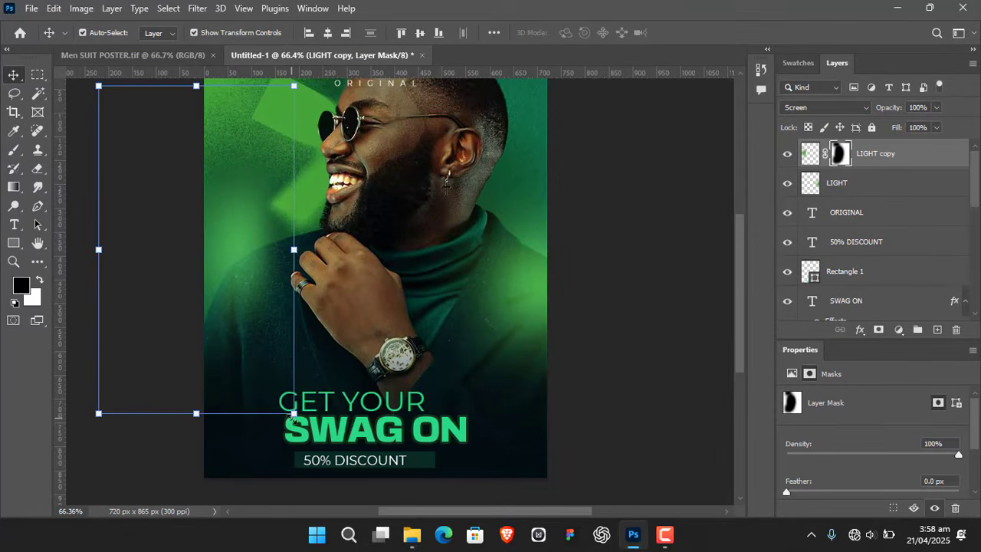
{"action": "left_click_drag", "start_coordinate": [293, 414], "coordinate": [297, 418]}
{"action": "left_click", "coordinate": [714, 33]}
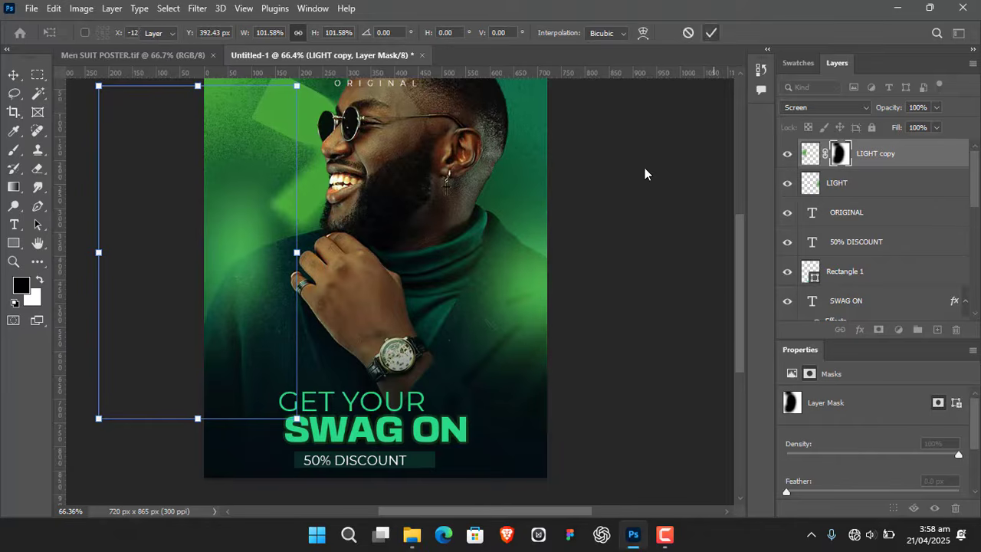
{"action": "left_click", "coordinate": [690, 273]}
- Switch to full-screen view without interface panels and examine the whole finished poster against a black background
{"action": "left_click_drag", "start_coordinate": [657, 215], "coordinate": [693, 219]}
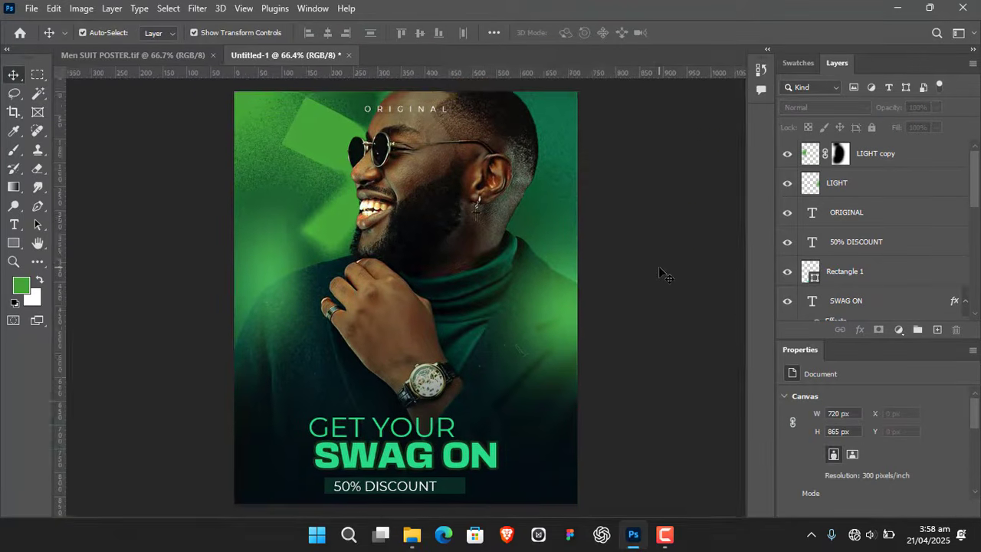
{"action": "key", "text": "f"}
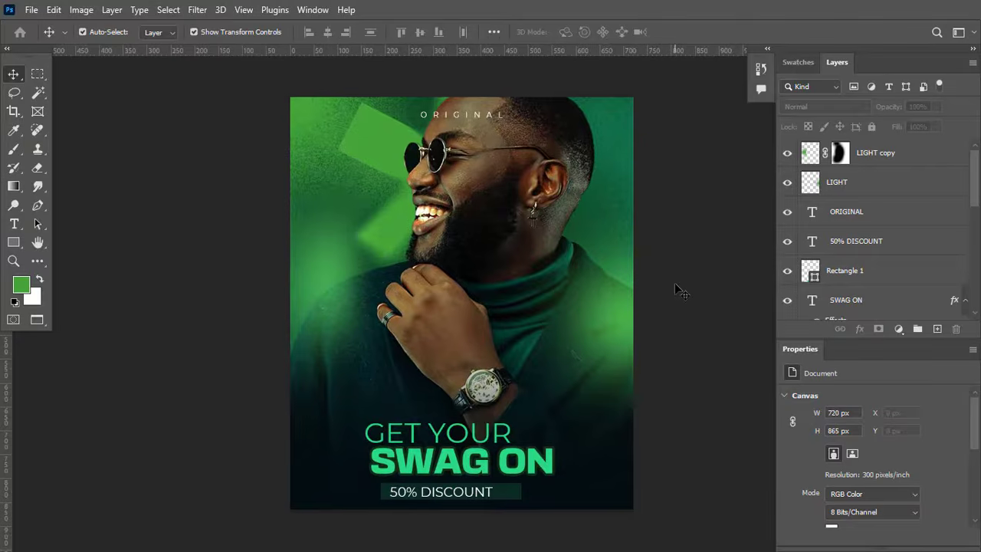
{"action": "key", "text": "f"}
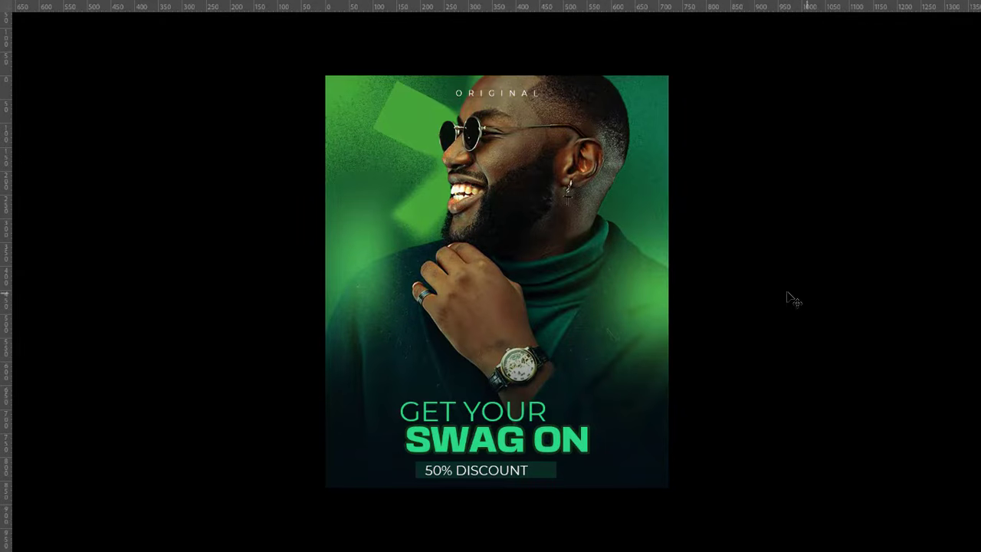
{"action": "left_click_drag", "start_coordinate": [813, 281], "coordinate": [788, 286]}
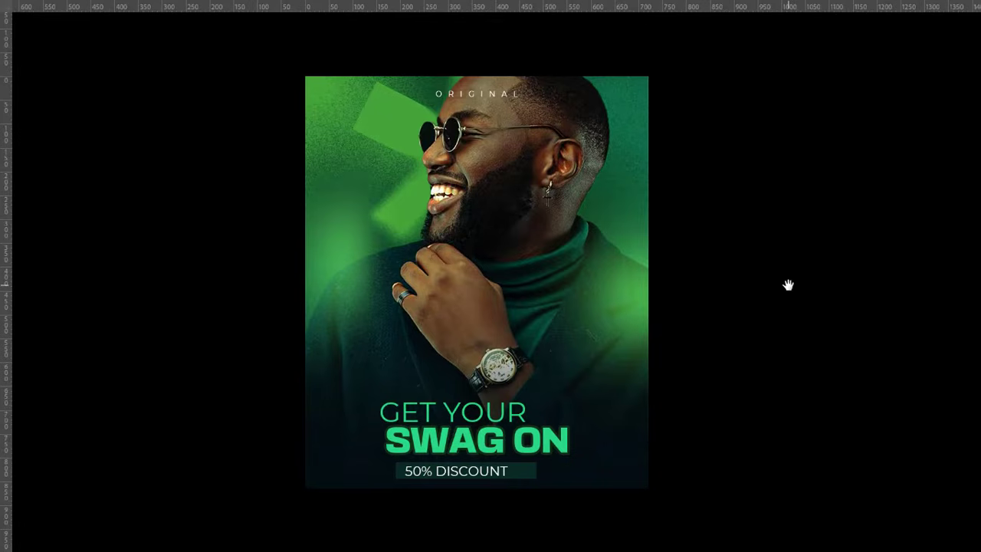